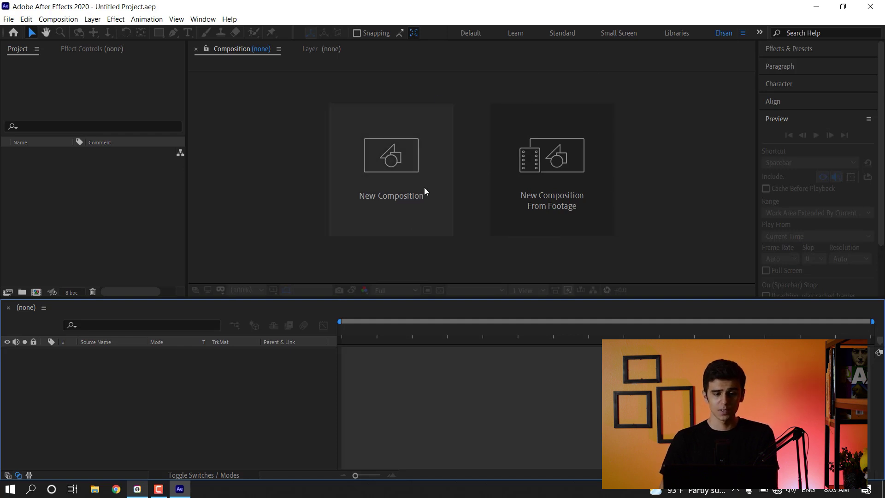
# Step: Create a new composition from the Composition menu to open its settings dialog
pyautogui.click(58, 19)
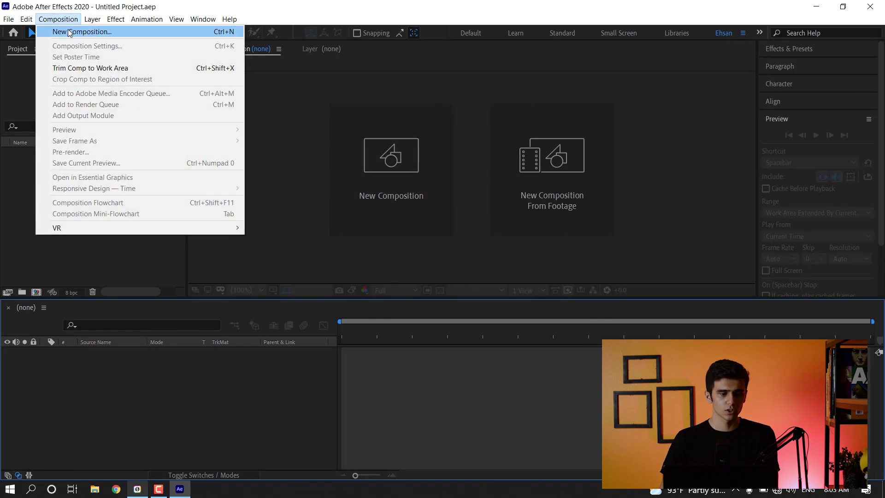
pyautogui.click(67, 29)
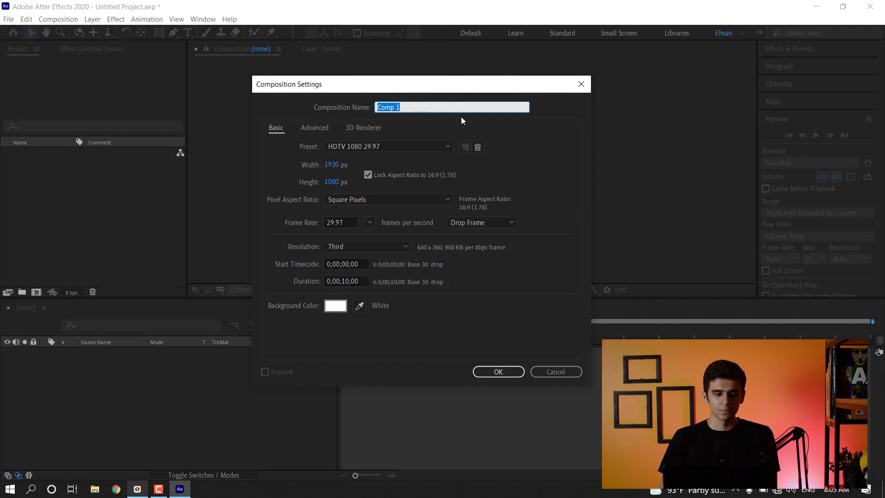
# Step: Name the composition 'Ehsan', create it, and drag the divider down to enlarge the composition viewer
pyautogui.write('Ehsan')
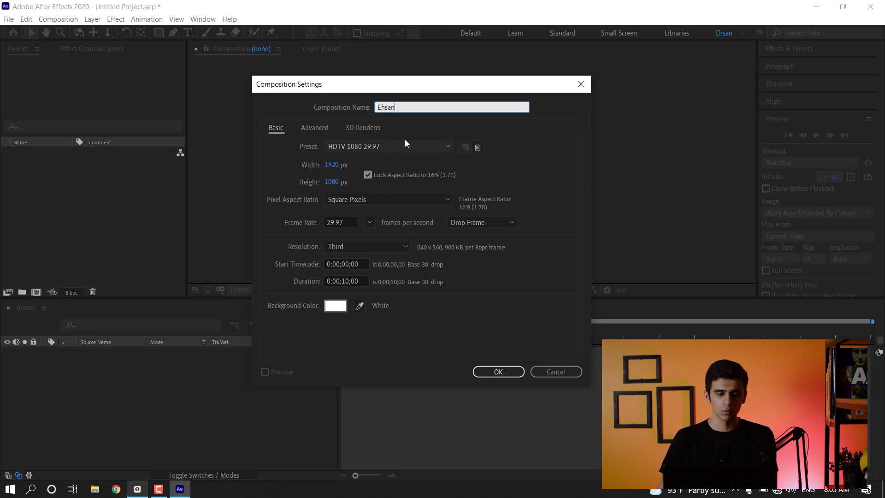
pyautogui.click(512, 373)
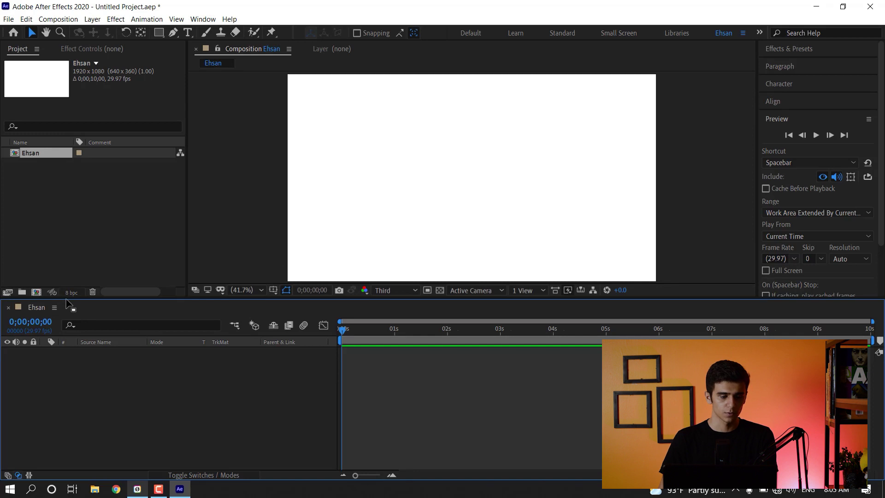
pyautogui.moveTo(71, 300); pyautogui.dragTo(71, 342)
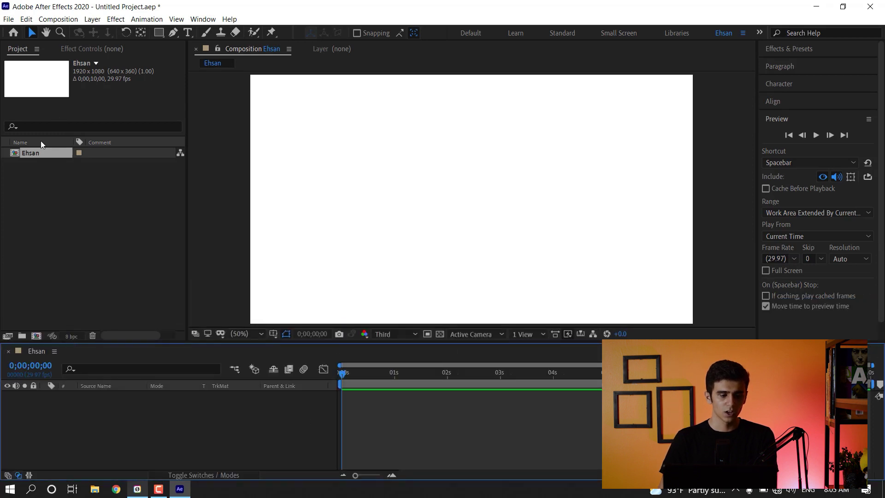
# Step: Reopen Ehsan's Composition Settings and look through the presets, keeping HDTV 1080 29.97
pyautogui.rightClick(29, 154)
pyautogui.click(67, 165)
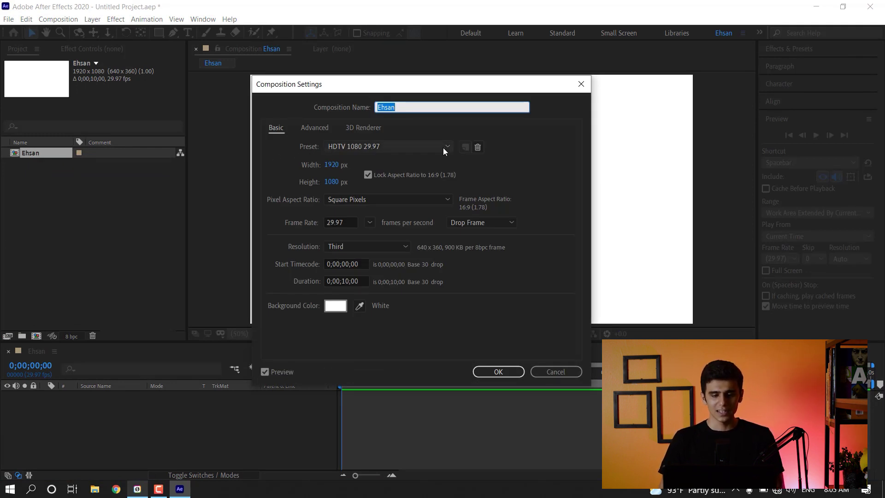
pyautogui.click(374, 148)
pyautogui.moveTo(450, 266)
pyautogui.mouseDown()
pyautogui.moveTo(449, 239)
pyautogui.moveTo(447, 271)
pyautogui.mouseUp()
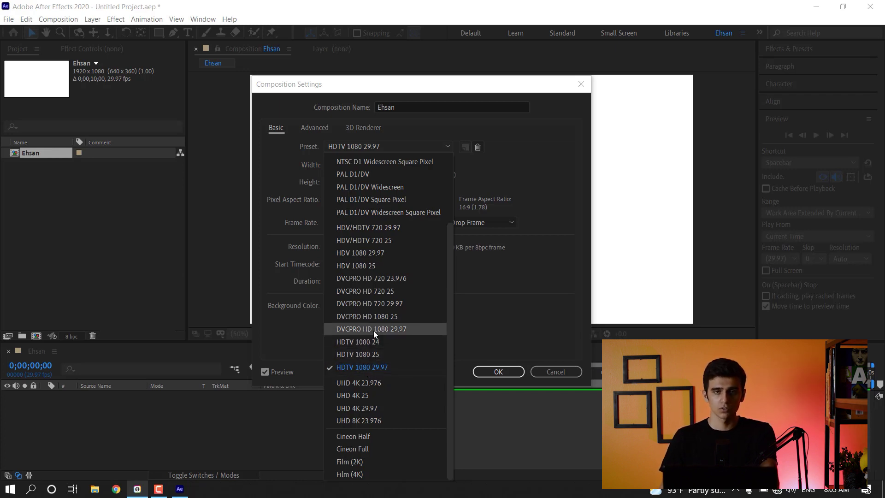
pyautogui.click(410, 365)
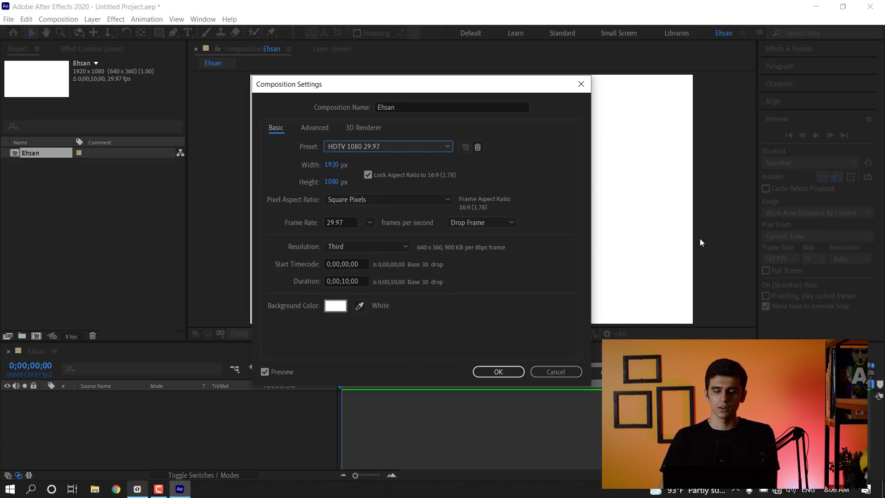
# Step: Move the dialog and scrub the width to 2146 px, then type 1 to shrink Ehsan to 20×11 px
pyautogui.moveTo(313, 87); pyautogui.dragTo(308, 167)
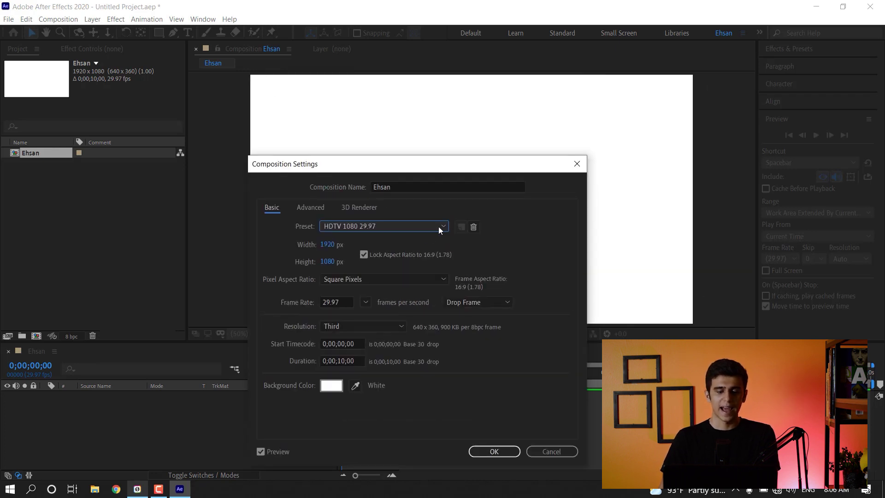
pyautogui.moveTo(389, 171); pyautogui.dragTo(381, 138)
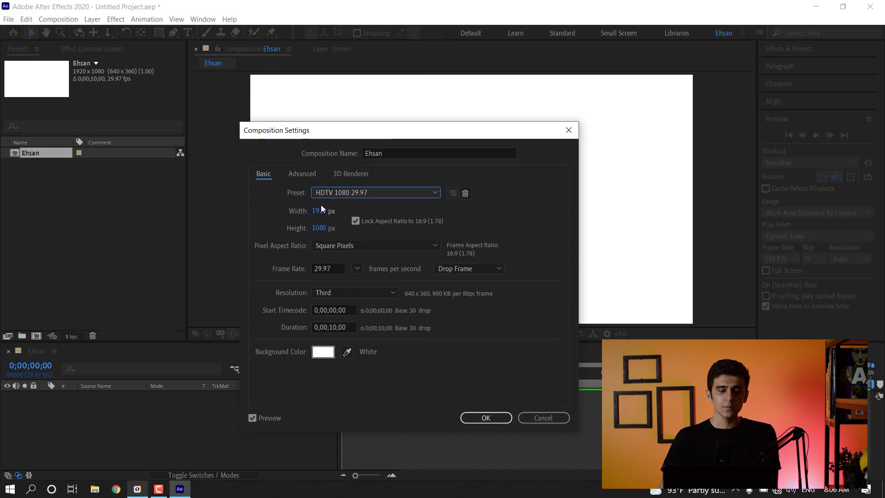
pyautogui.moveTo(319, 213); pyautogui.dragTo(423, 229)
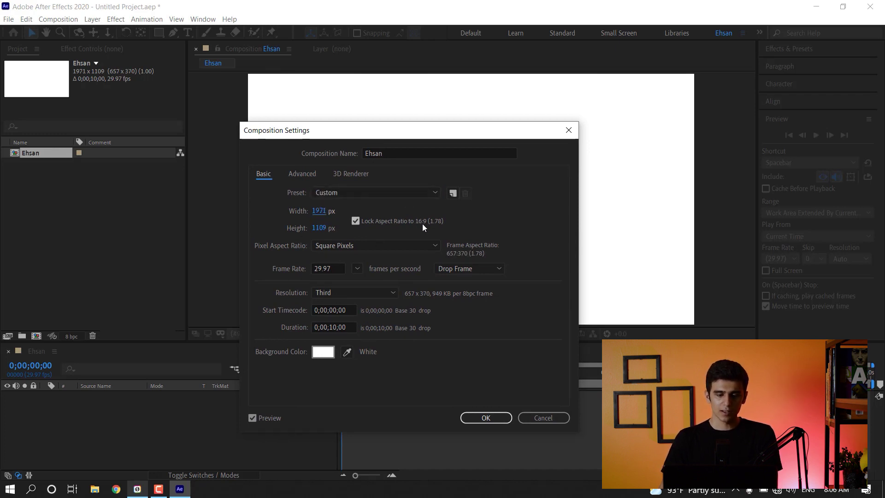
pyautogui.moveTo(319, 211); pyautogui.dragTo(373, 212)
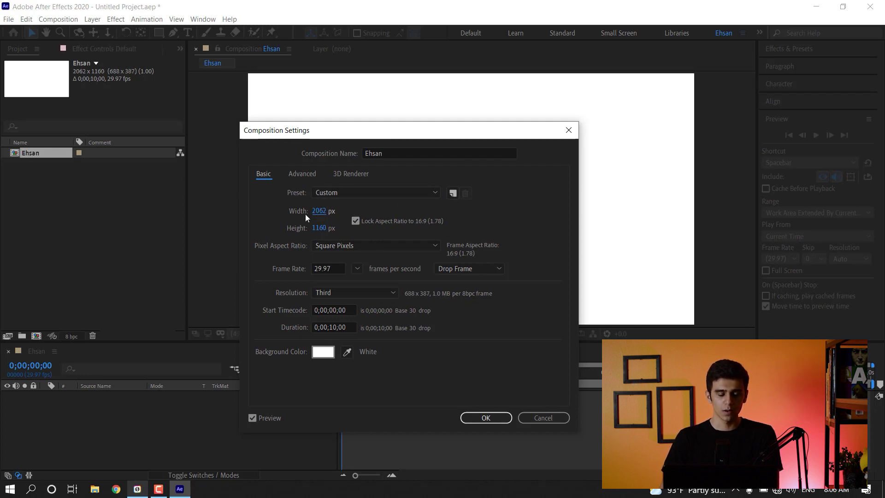
pyautogui.moveTo(319, 211); pyautogui.dragTo(364, 212)
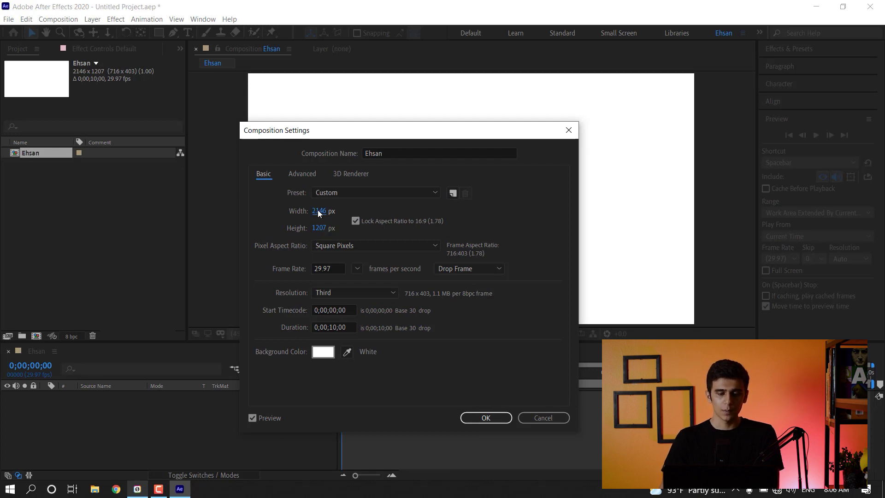
pyautogui.click(318, 211)
pyautogui.write('1920')
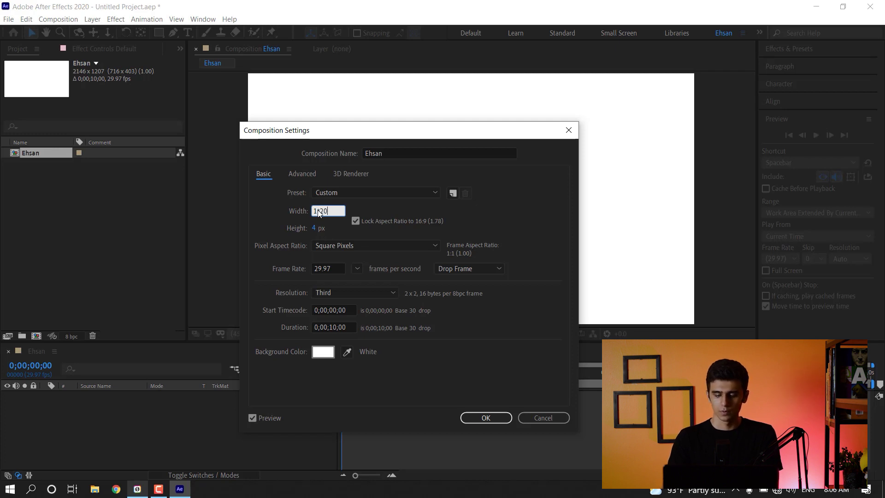
pyautogui.press('Return')
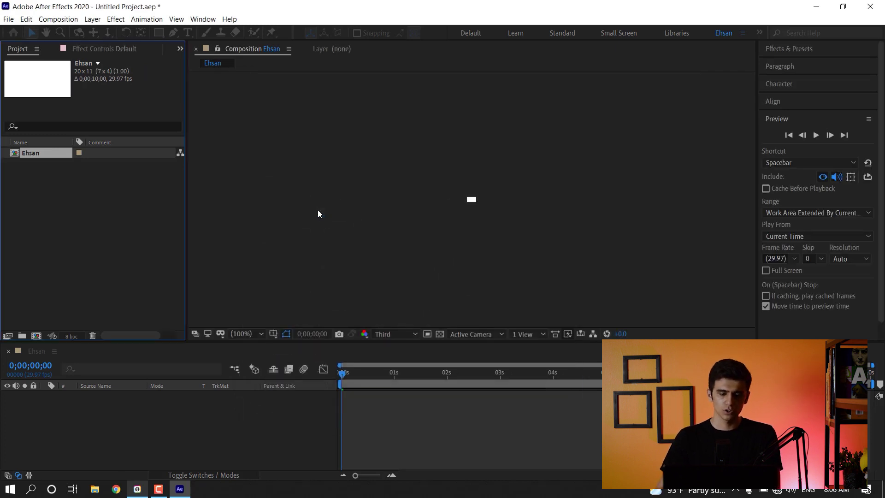
# Step: Reopen Ehsan's settings and enter width 1920 and height 1080, leaving it at 1964×1080
pyautogui.rightClick(27, 159)
pyautogui.click(68, 160)
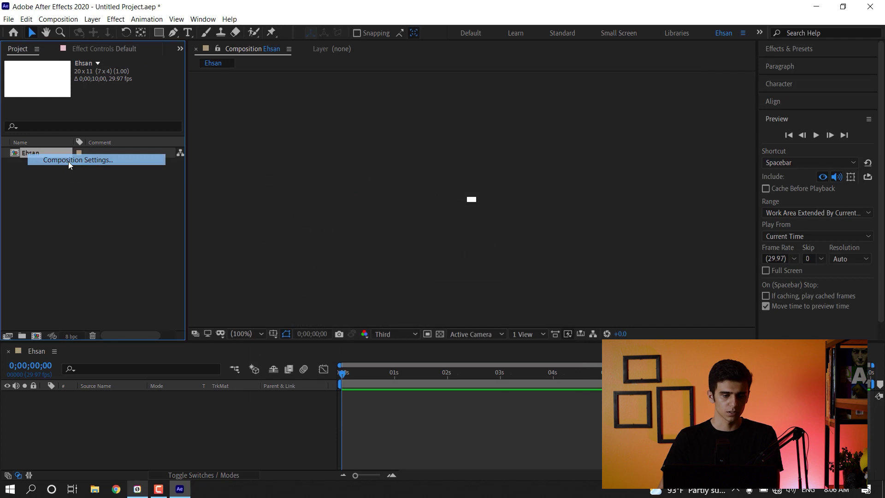
pyautogui.click(317, 212)
pyautogui.write('1920')
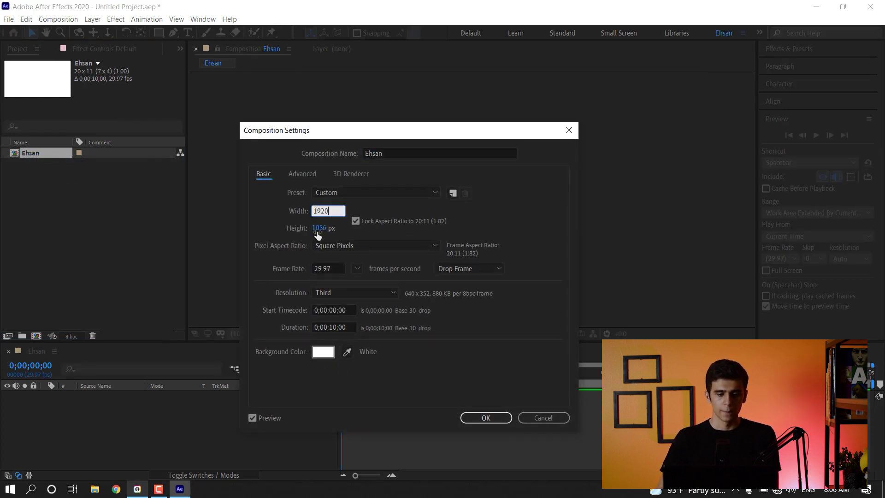
pyautogui.click(318, 229)
pyautogui.write('10')
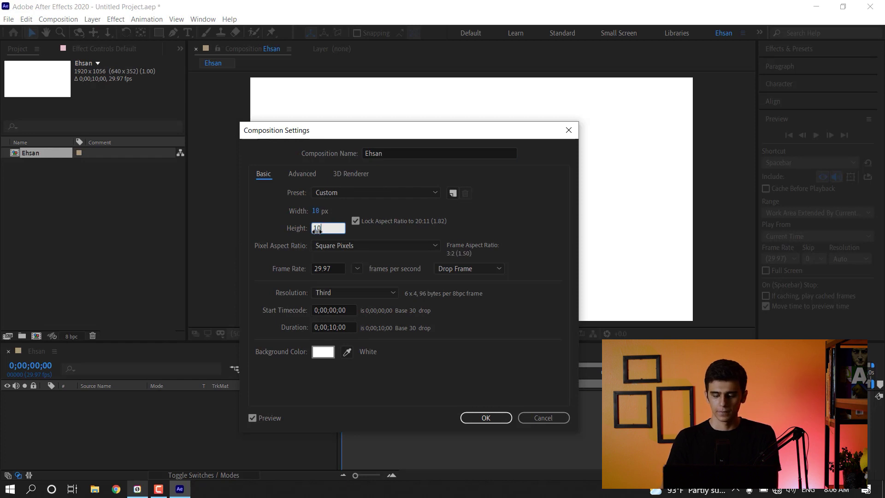
pyautogui.write('80')
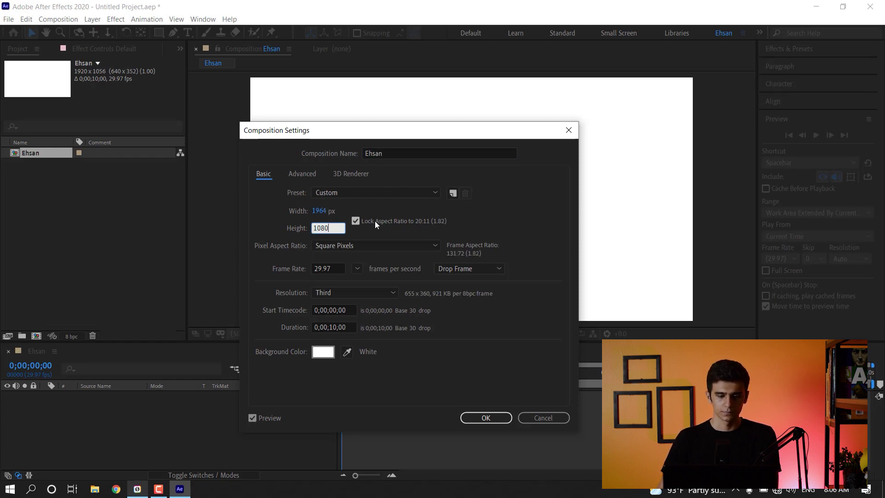
pyautogui.click(385, 188)
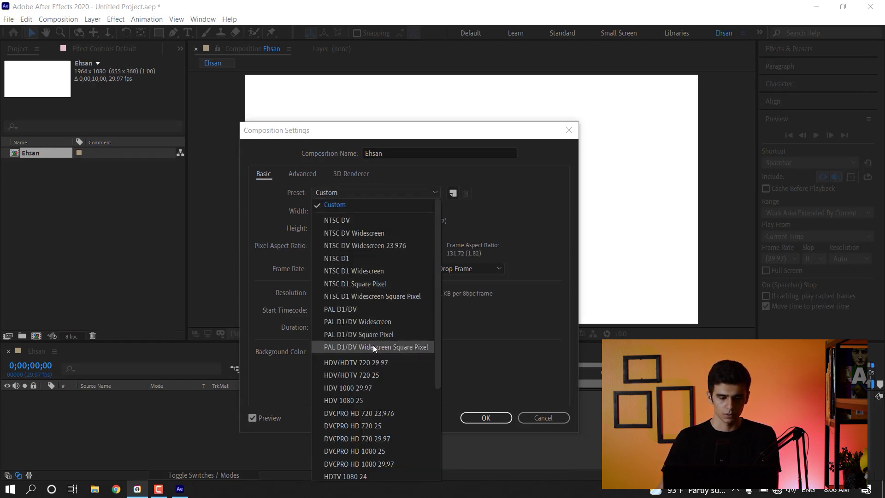
# Step: Try HDV 1080 25, then settle on the HDTV 1080 25 preset (1920×1080, square pixels, 25 fps)
pyautogui.click(368, 401)
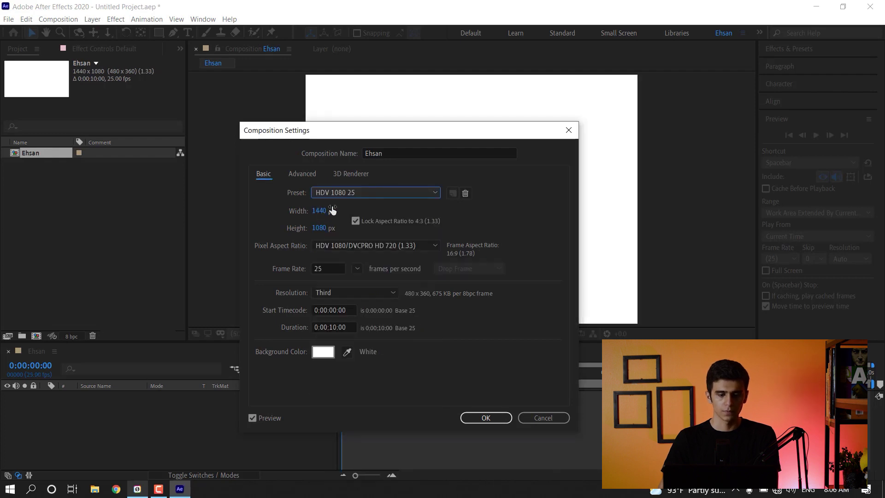
pyautogui.click(347, 195)
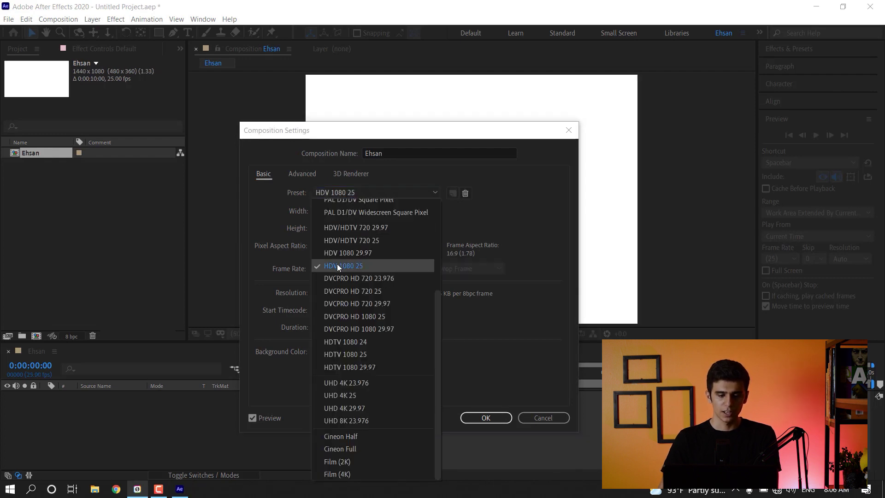
pyautogui.click(359, 188)
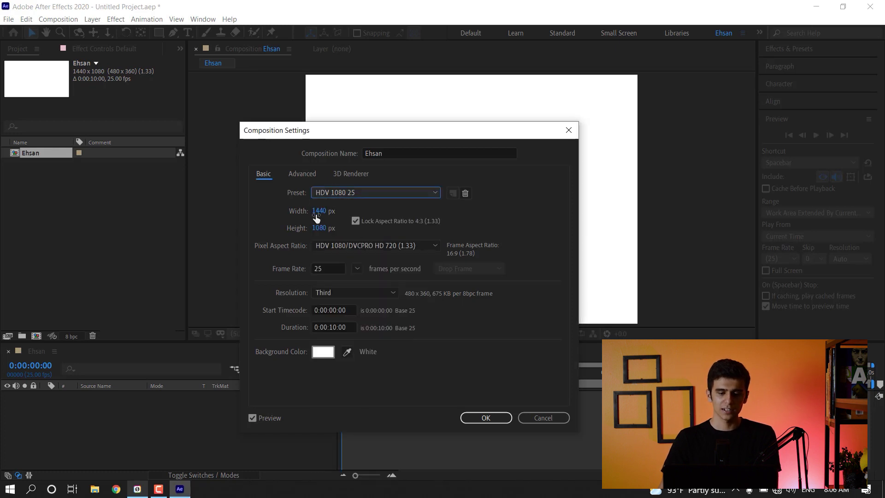
pyautogui.click(352, 193)
pyautogui.click(344, 358)
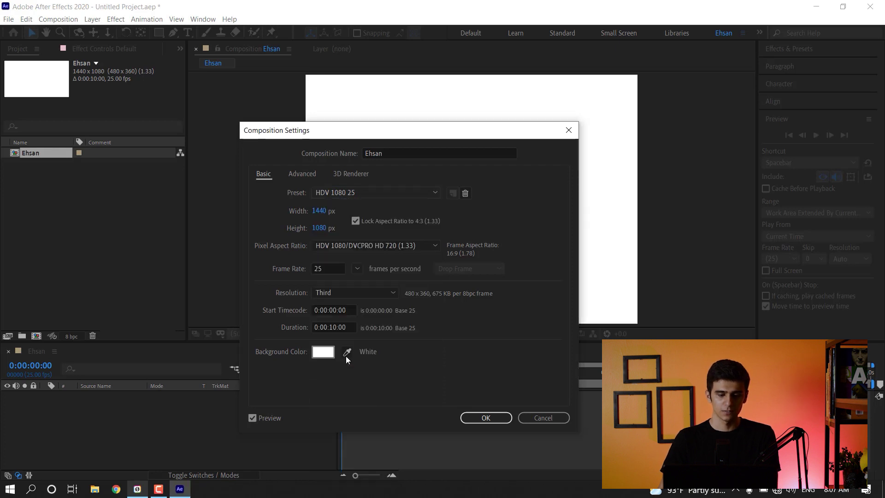
pyautogui.click(358, 192)
pyautogui.click(348, 354)
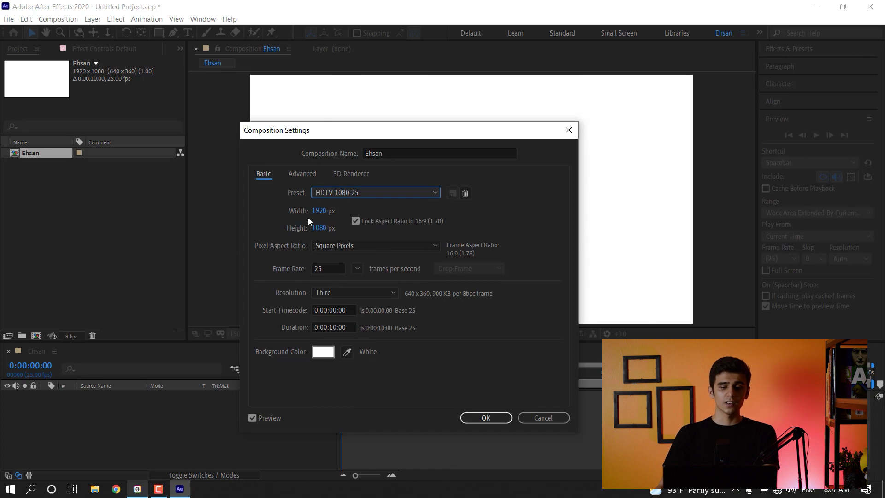
pyautogui.moveTo(322, 214); pyautogui.dragTo(332, 211)
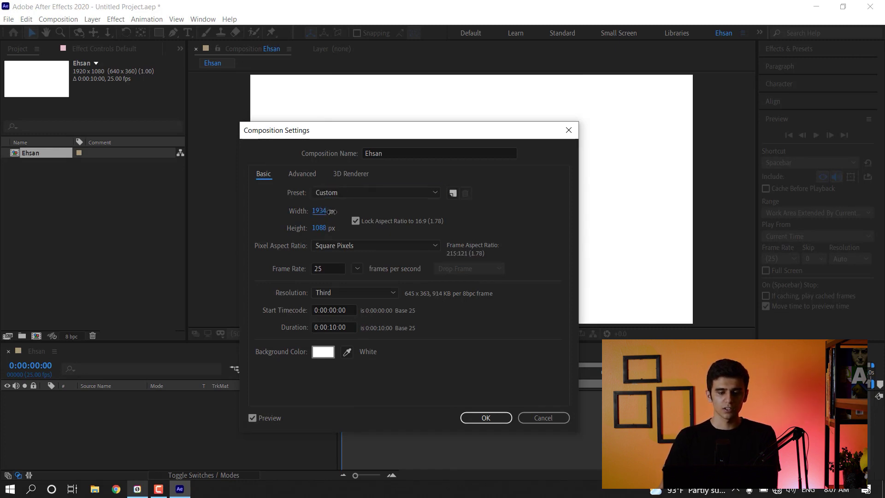
pyautogui.click(320, 211)
pyautogui.write('19')
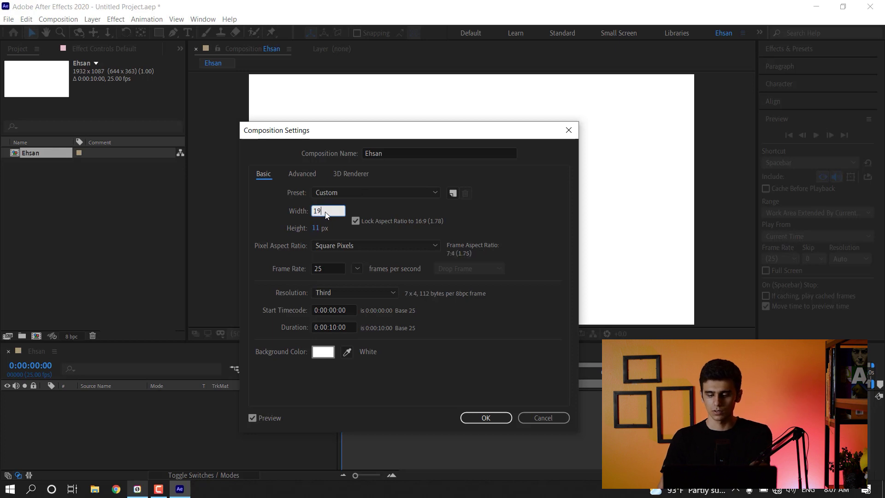
pyautogui.write('20')
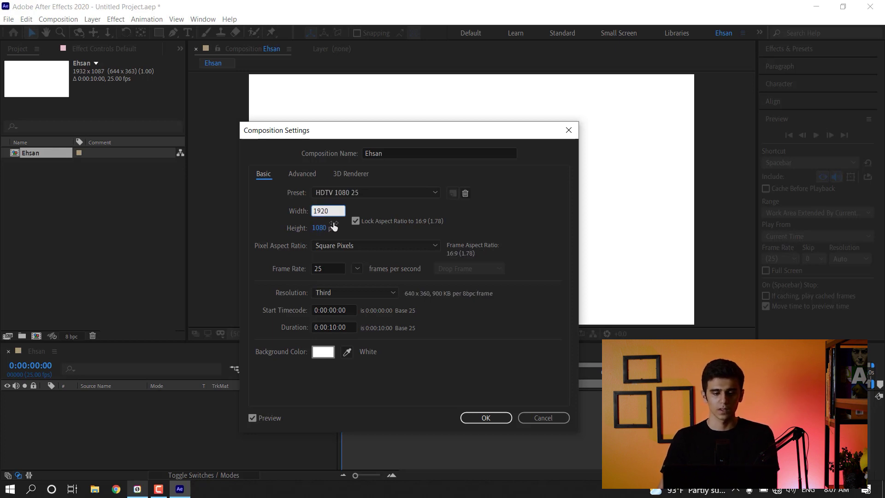
pyautogui.click(338, 217)
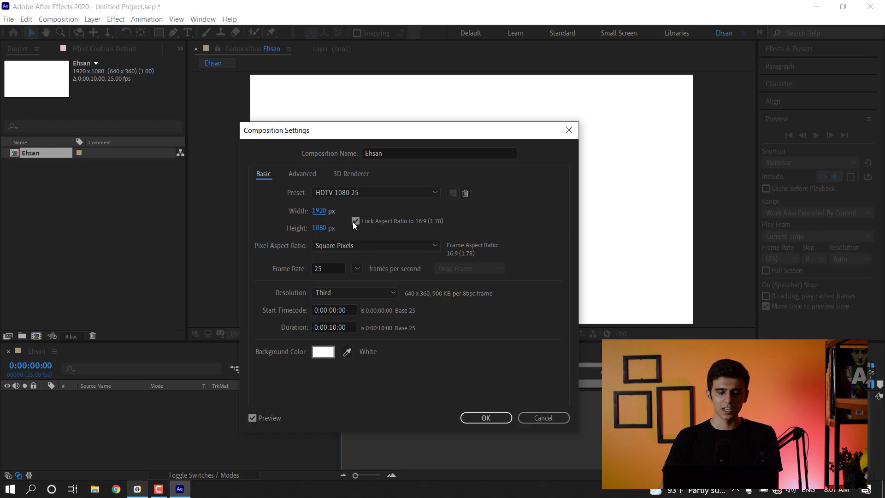
pyautogui.click(355, 221)
pyautogui.moveTo(319, 211); pyautogui.dragTo(439, 225)
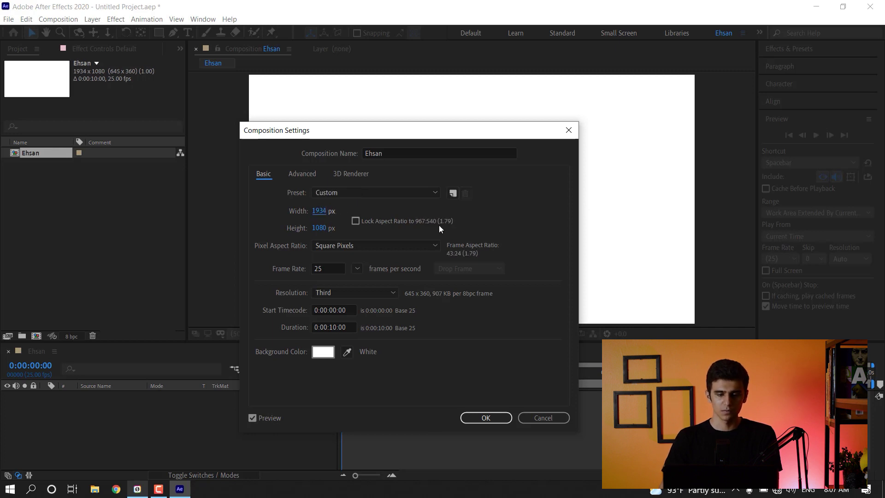
pyautogui.click(316, 211)
pyautogui.write('79')
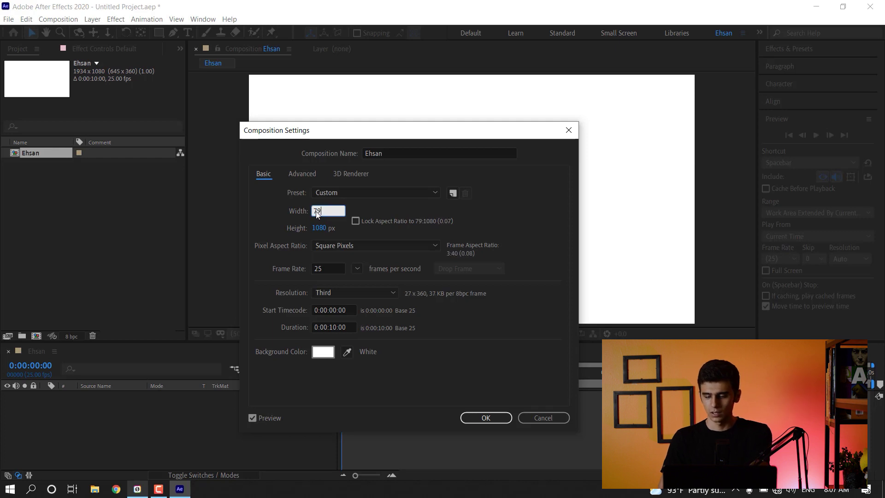
pyautogui.press('BackSpace')
pyautogui.press('BackSpace')
pyautogui.write('1920')
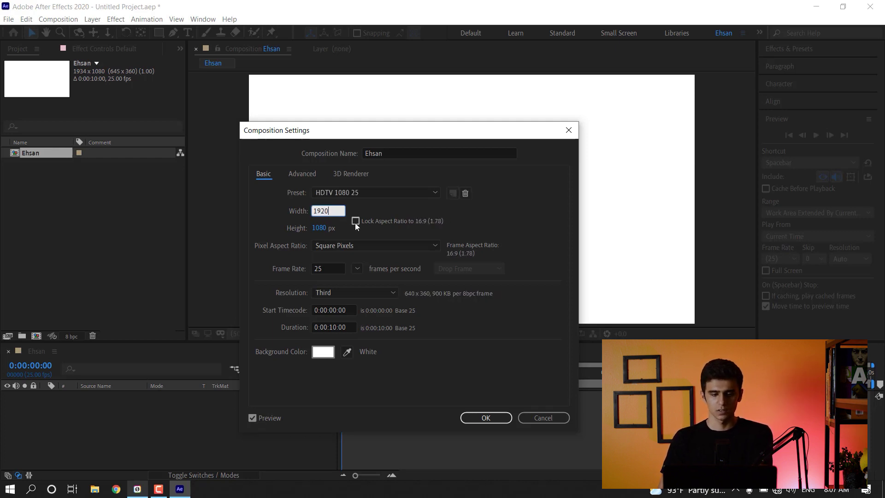
pyautogui.click(355, 222)
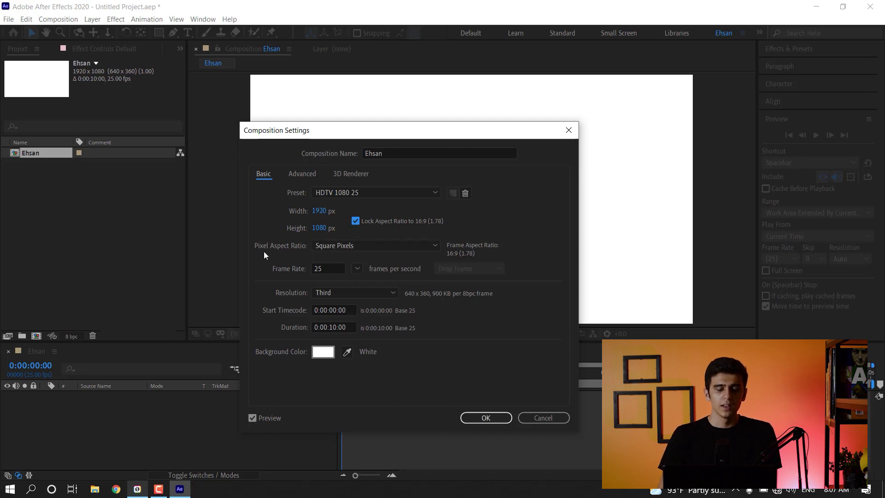
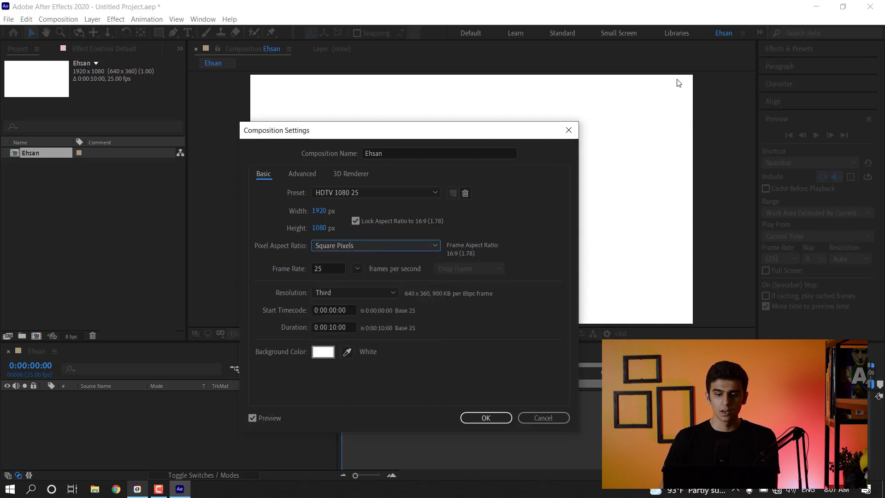
# Step: Keep Square Pixels as the pixel aspect ratio and move the Composition Settings dialog aside
pyautogui.click(377, 244)
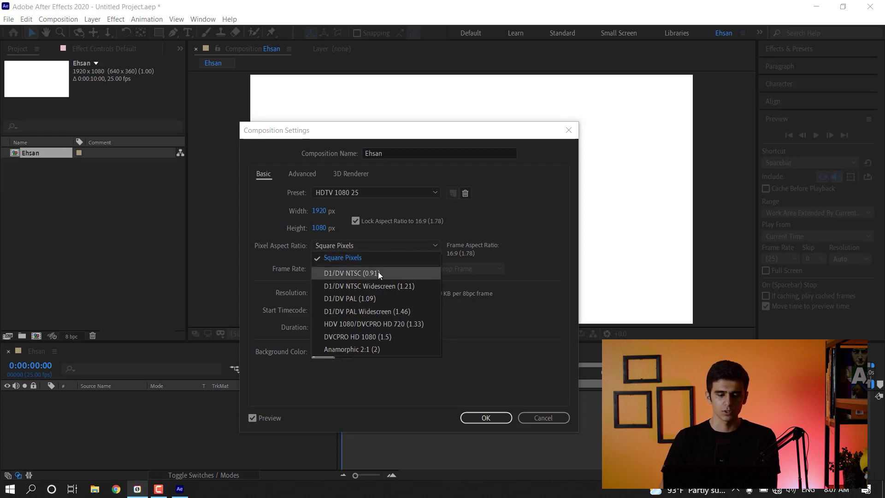
pyautogui.click(337, 259)
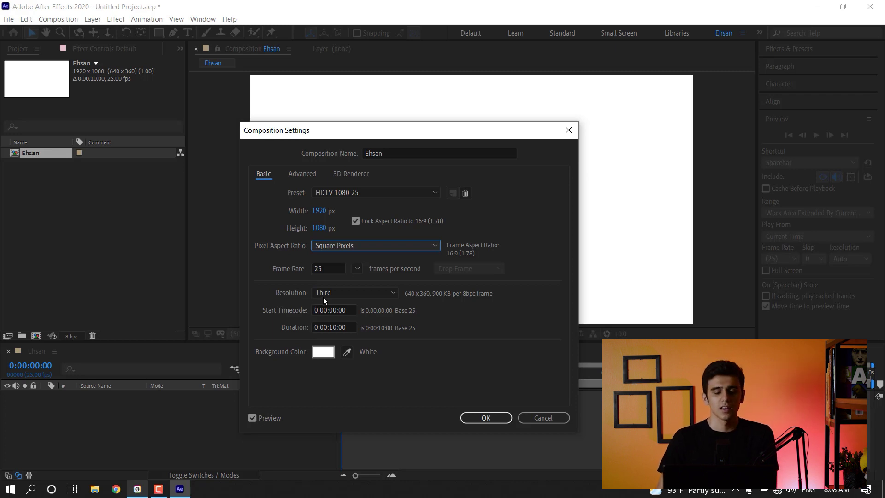
pyautogui.moveTo(423, 133); pyautogui.dragTo(795, 98)
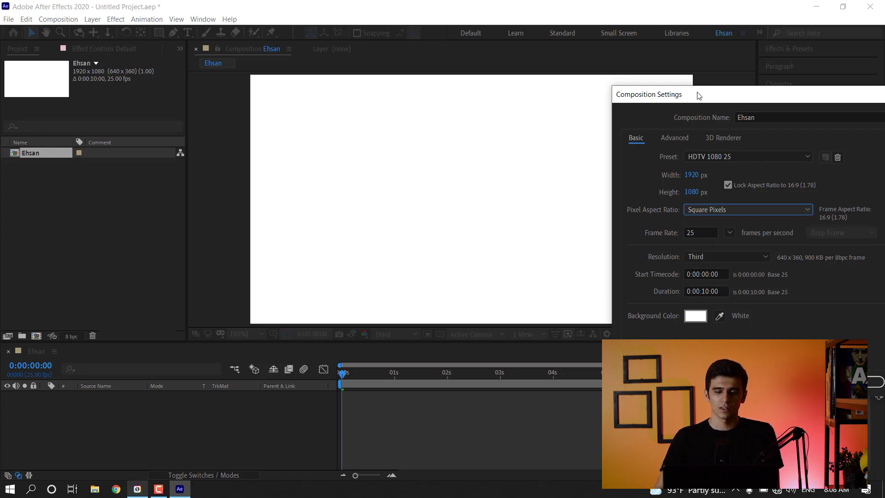
pyautogui.moveTo(694, 92); pyautogui.dragTo(689, 73)
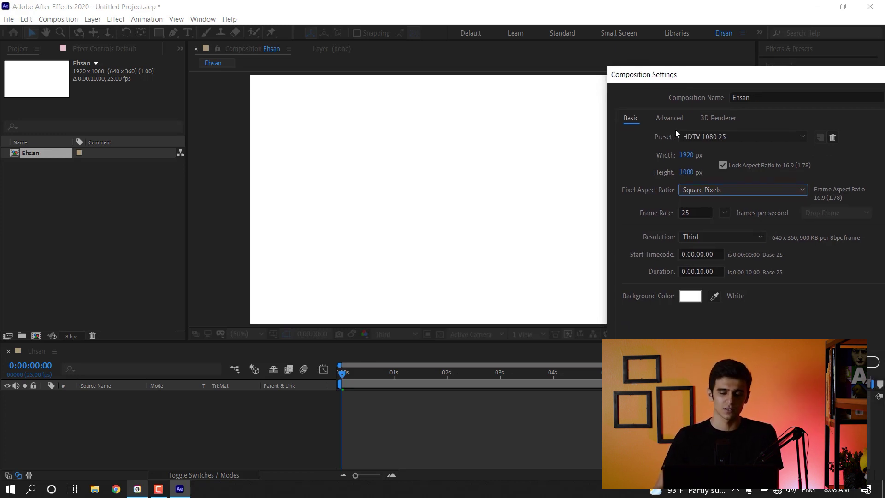
# Step: Set the composition resolution to Half (960 x 540)
pyautogui.click(698, 236)
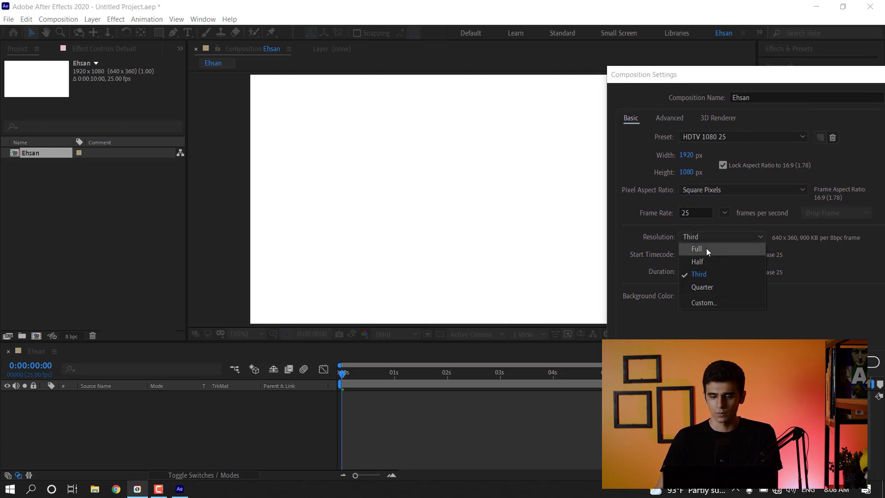
pyautogui.click(707, 249)
pyautogui.click(710, 237)
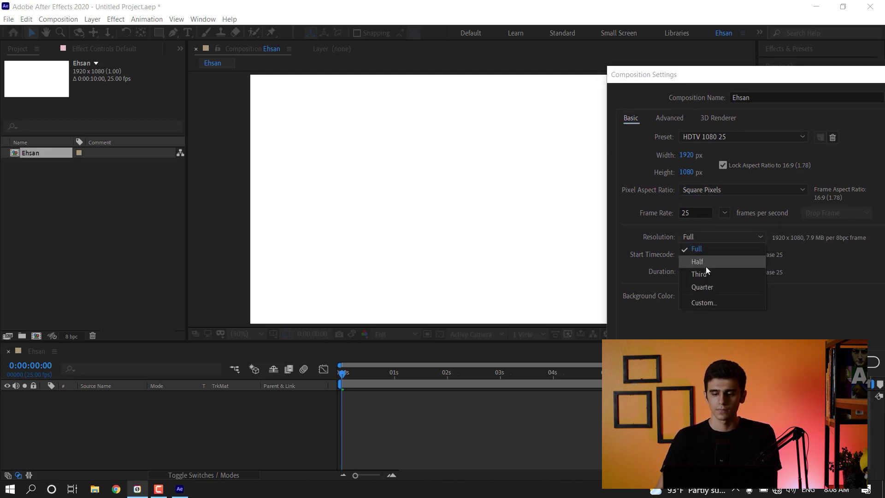
pyautogui.click(711, 235)
pyautogui.click(690, 240)
pyautogui.click(705, 267)
pyautogui.click(726, 237)
pyautogui.click(724, 239)
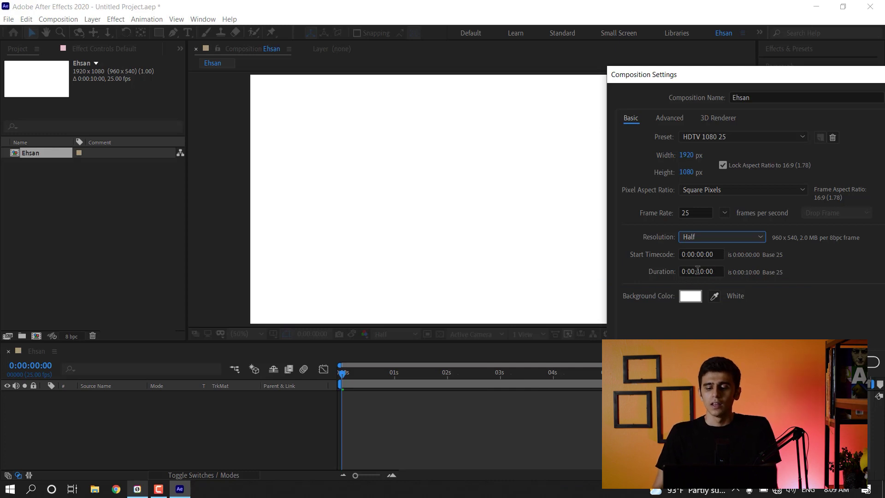
# Step: Enter 1000 as the duration (0:00:10:00 at 25 fps) and confirm Composition Settings with OK
pyautogui.click(707, 271)
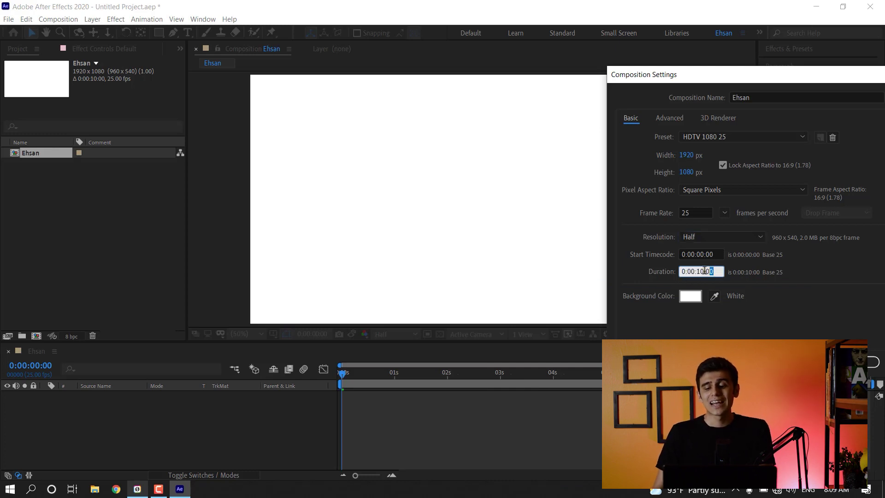
pyautogui.click(719, 271)
pyautogui.press('BackSpace')
pyautogui.press('BackSpace')
pyautogui.press('BackSpace')
pyautogui.write('1')
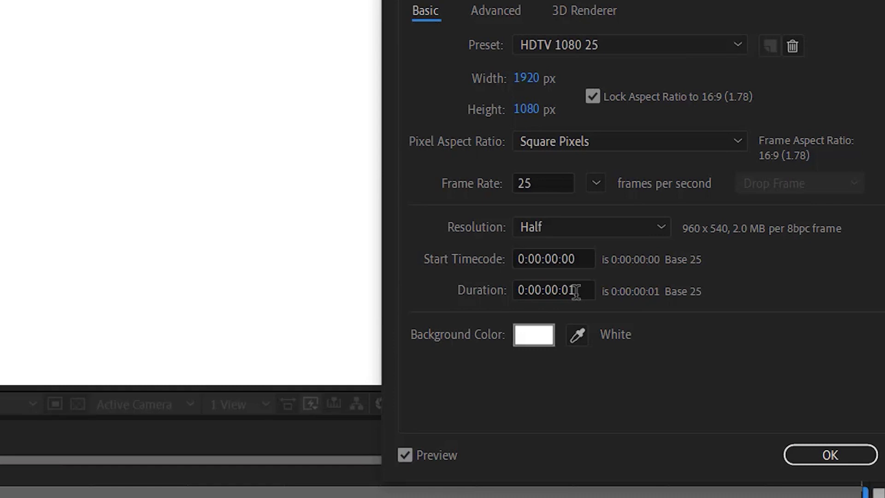
pyautogui.moveTo(576, 291); pyautogui.dragTo(553, 306)
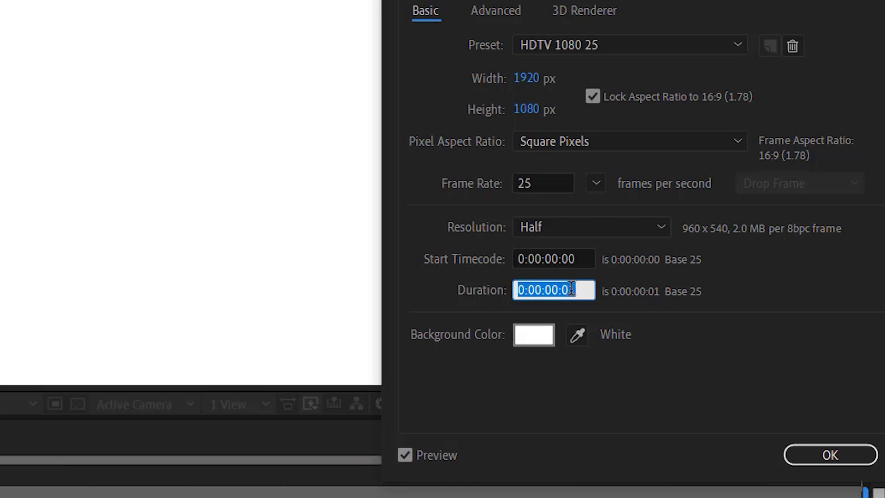
pyautogui.press('BackSpace')
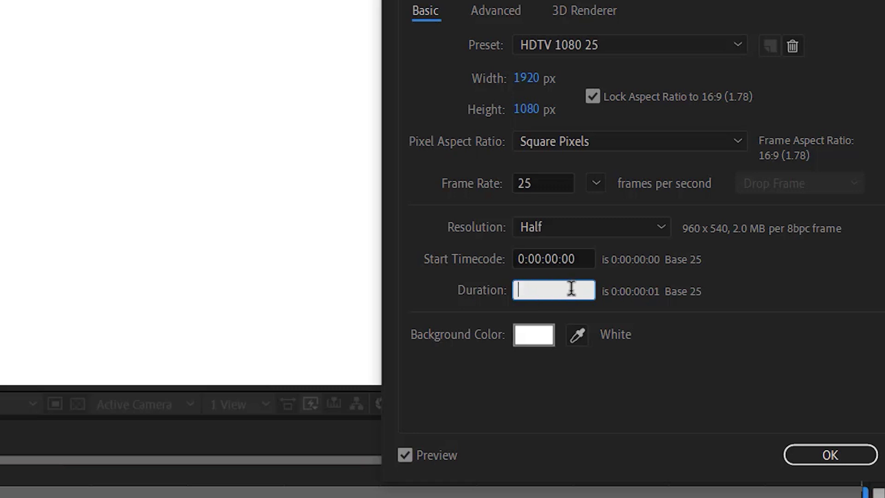
pyautogui.write('10000')
pyautogui.press('BackSpace')
pyautogui.press('BackSpace')
pyautogui.press('BackSpace')
pyautogui.press('BackSpace')
pyautogui.press('BackSpace')
pyautogui.write('2')
pyautogui.write('2021')
pyautogui.press('BackSpace')
pyautogui.write('6')
pyautogui.doubleClick(552, 289)
pyautogui.write('10')
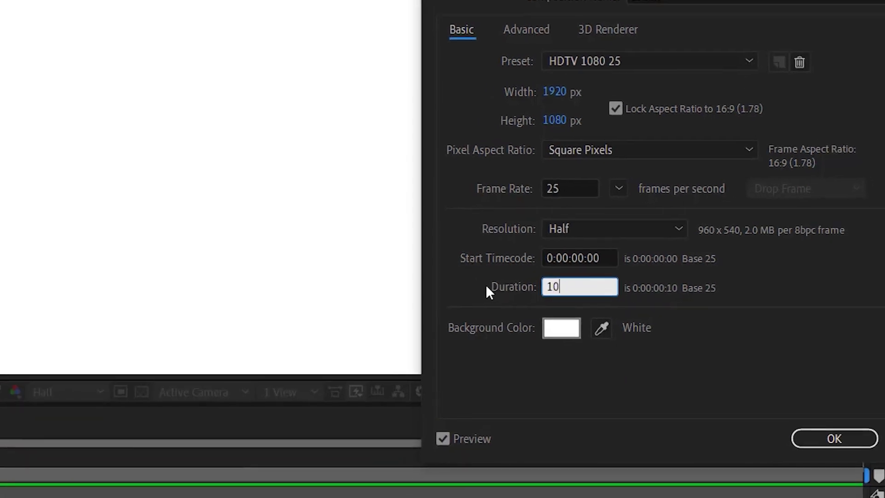
pyautogui.write('00')
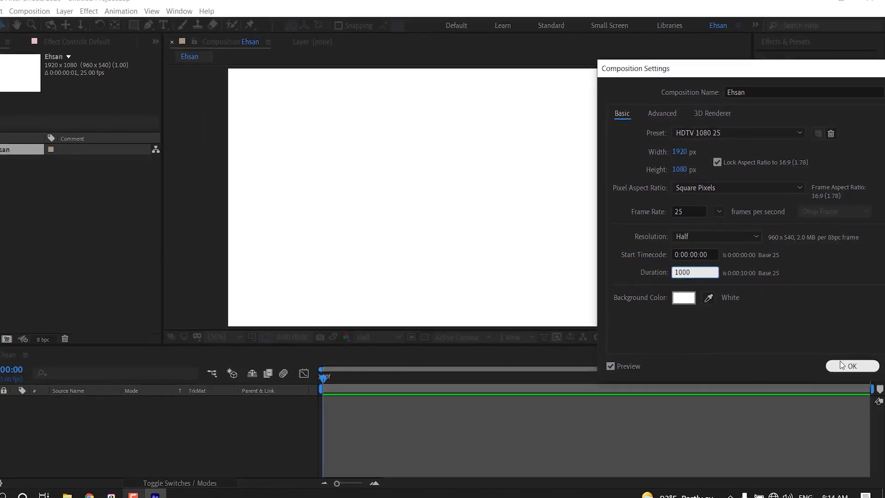
pyautogui.click(842, 365)
pyautogui.click(119, 197)
pyautogui.scroll(-1, 415, 194)
pyautogui.scroll(1, 467, 197)
pyautogui.scroll(-2, 486, 200)
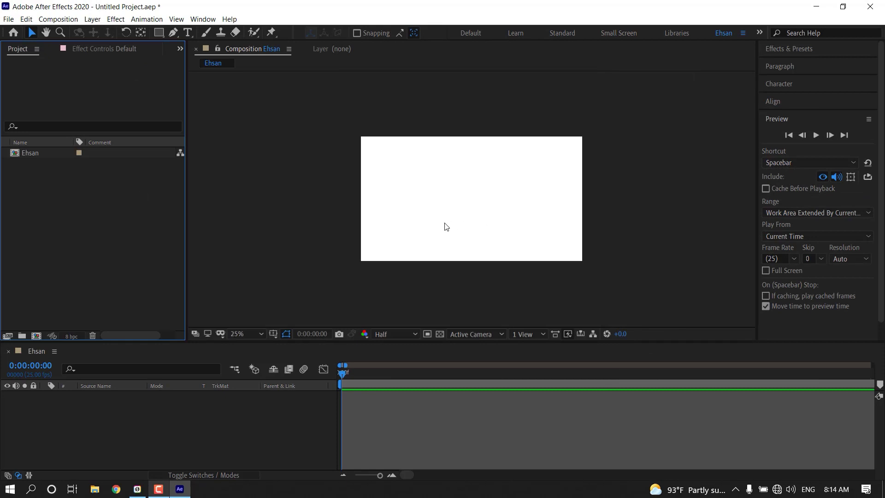
pyautogui.click(449, 173)
pyautogui.click(34, 157)
pyautogui.rightClick(35, 157)
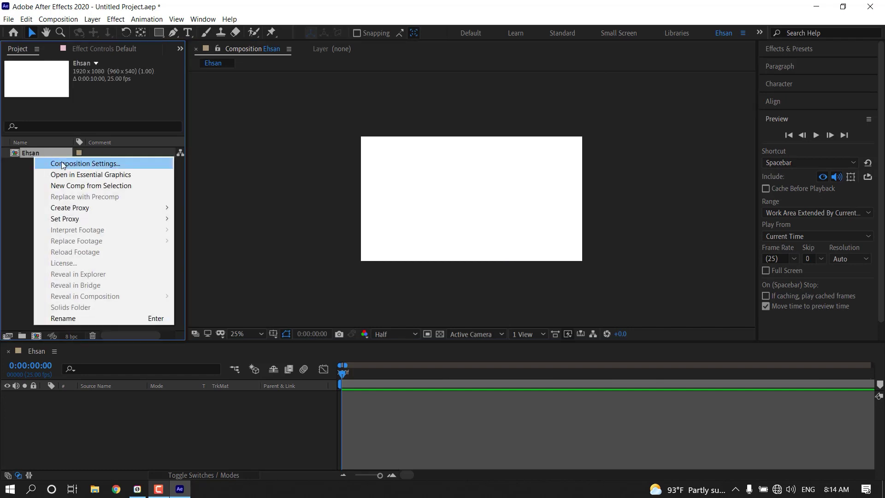
pyautogui.click(69, 163)
pyautogui.click(695, 298)
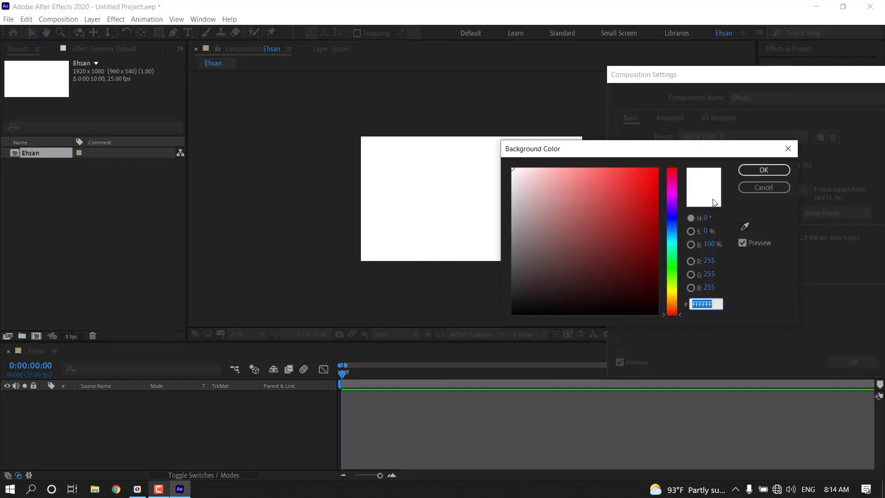
pyautogui.click(591, 294)
pyautogui.click(591, 294)
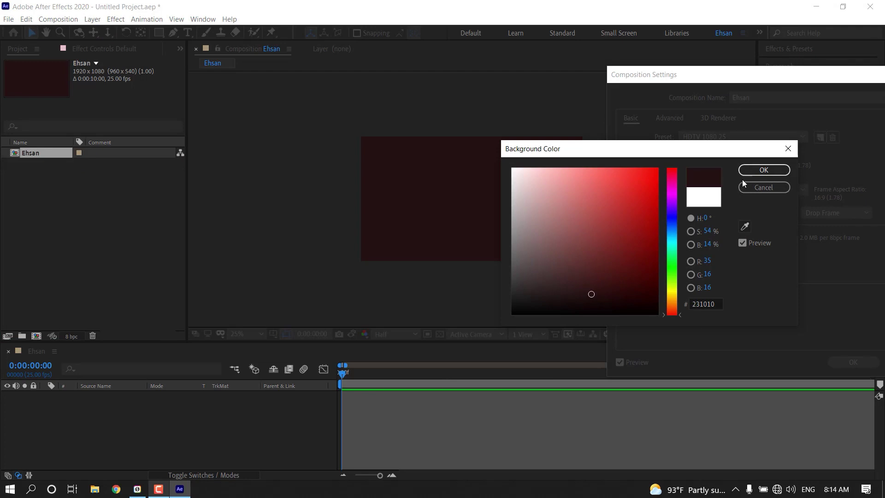
pyautogui.click(750, 188)
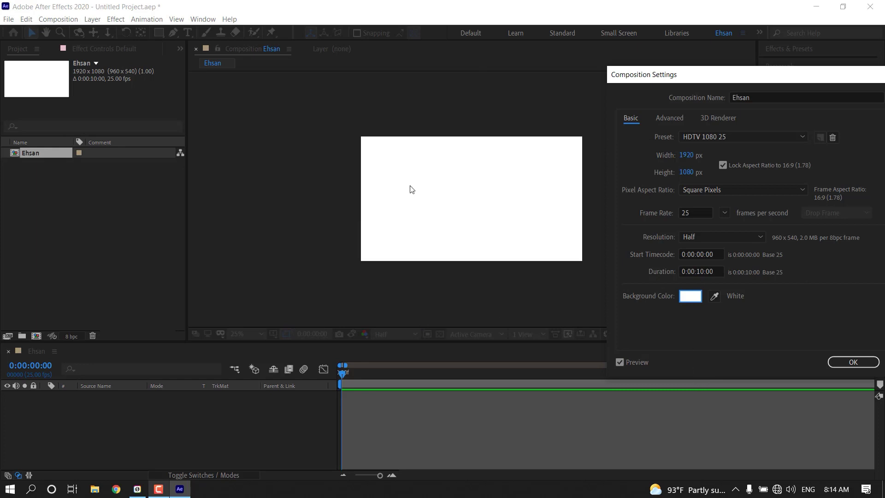
pyautogui.click(853, 362)
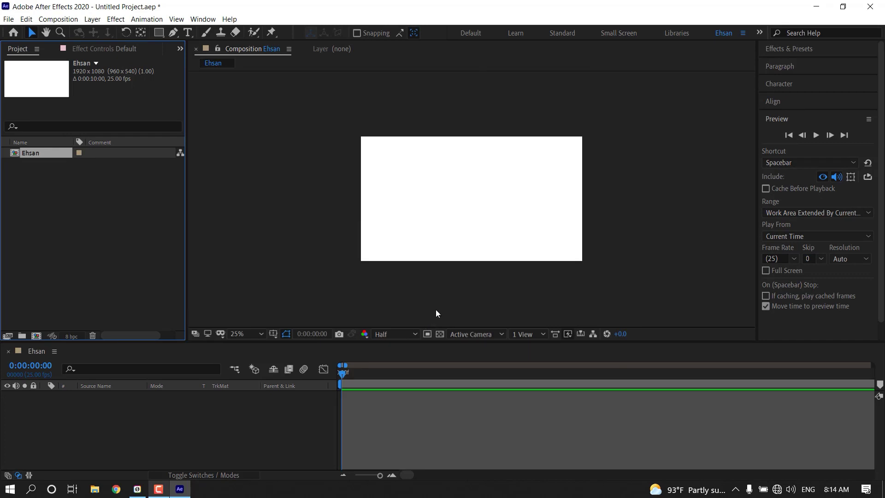
# Step: Turn on the transparency grid so the composition background shows as a checkerboard
pyautogui.click(440, 334)
pyautogui.scroll(2, 440, 198)
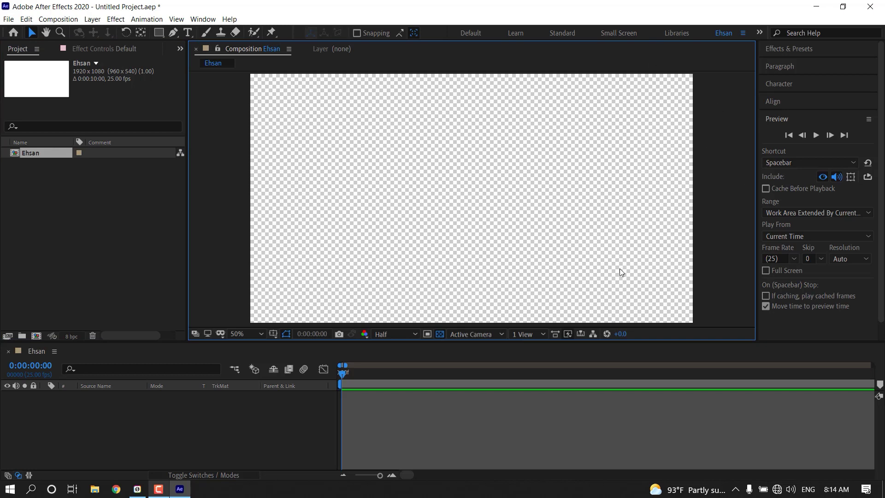
pyautogui.click(177, 261)
pyautogui.scroll(-2, 477, 214)
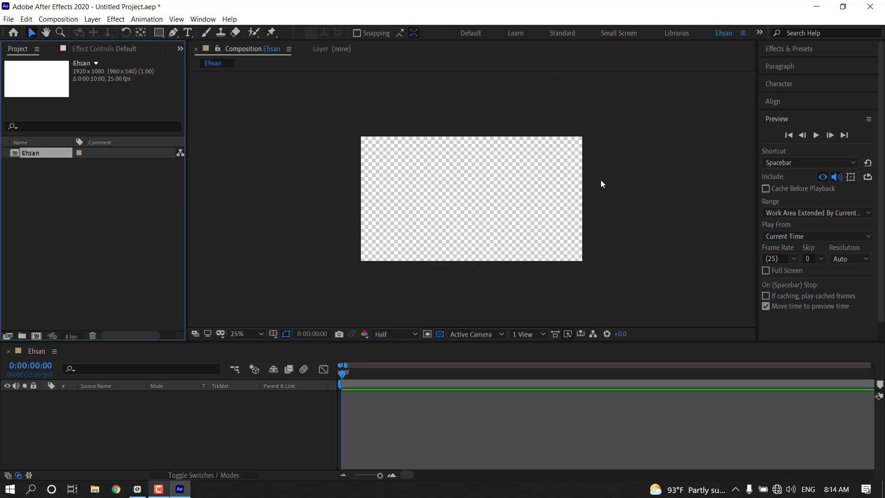
pyautogui.rightClick(58, 224)
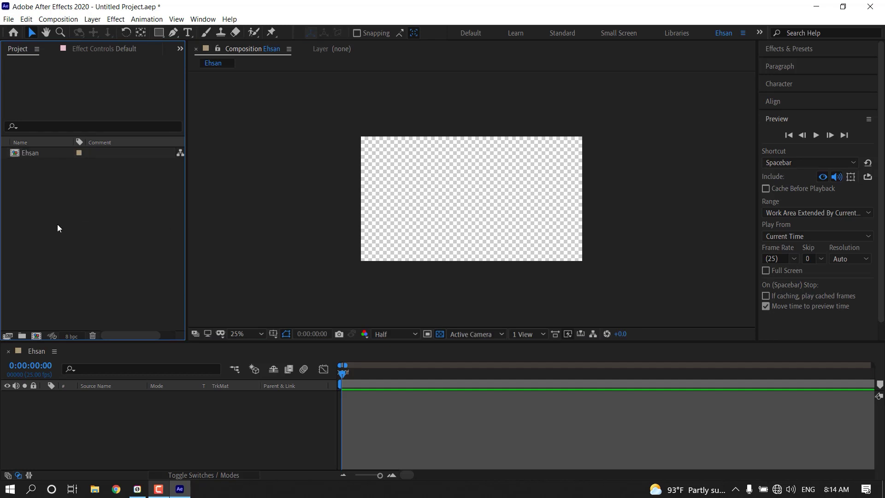
pyautogui.click(93, 175)
# Step: Import logoroomfinal.png into the project and add it to the Ehsan composition
pyautogui.doubleClick(94, 178)
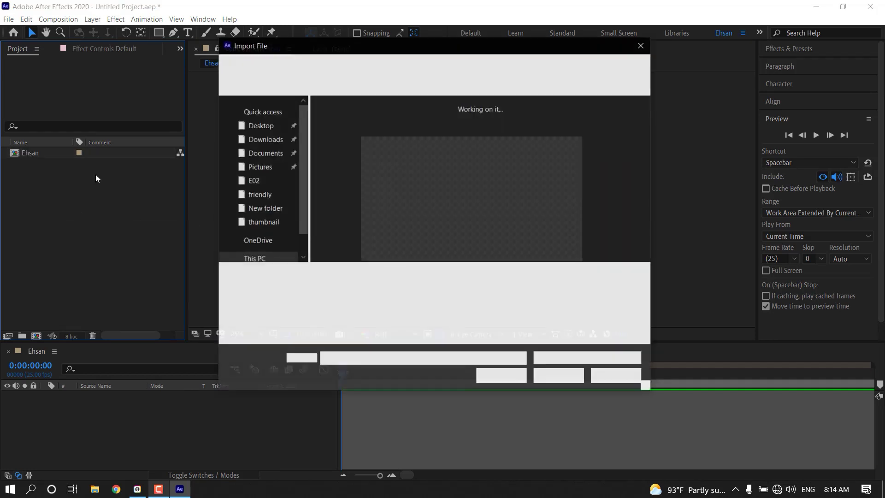
pyautogui.click(491, 141)
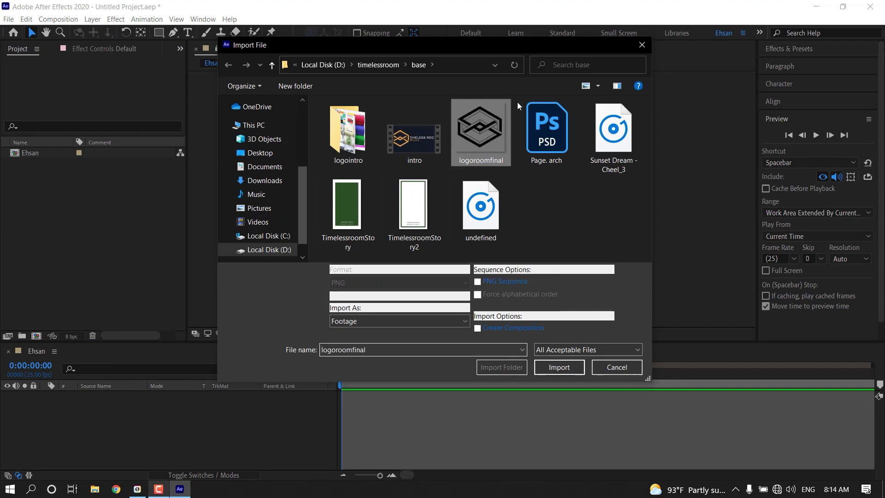
pyautogui.click(567, 377)
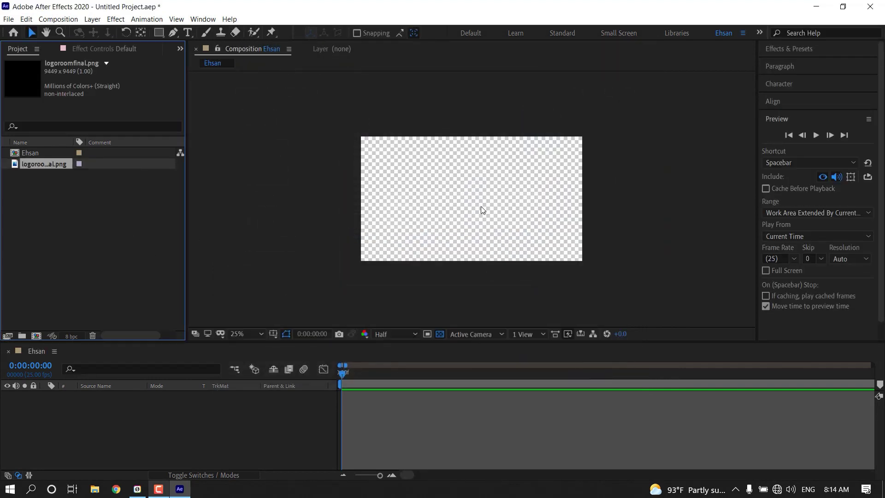
pyautogui.moveTo(37, 164); pyautogui.dragTo(124, 417)
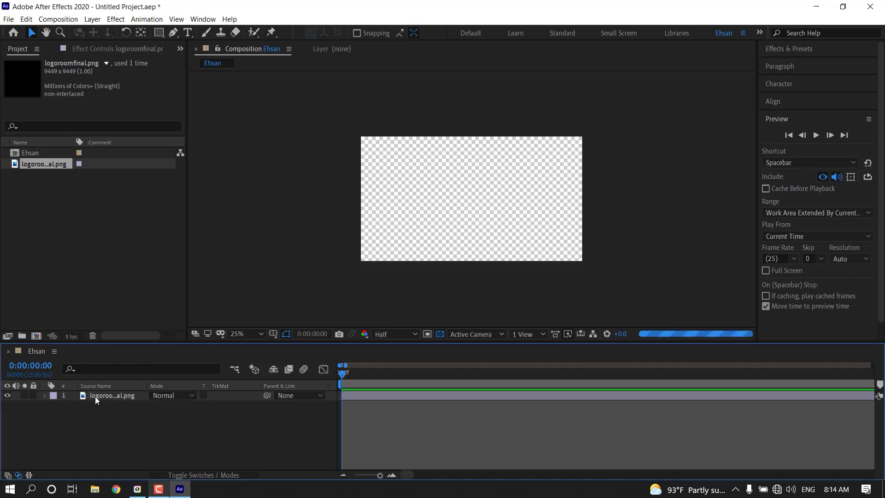
# Step: Scale the logoroomfinal layer to 4%
pyautogui.click(96, 397)
pyautogui.press('s')
pyautogui.moveTo(168, 405)
pyautogui.mouseDown()
pyautogui.moveTo(117, 404)
pyautogui.moveTo(152, 406)
pyautogui.mouseUp()
pyautogui.click(161, 405)
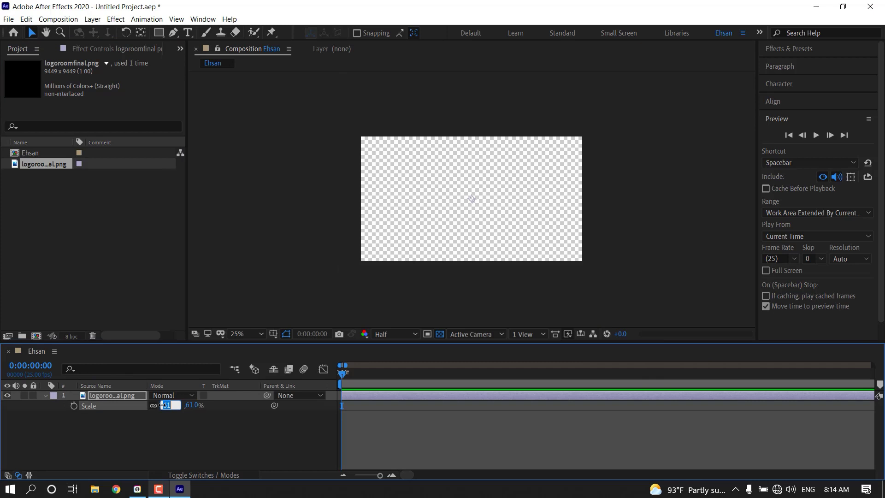
pyautogui.write('4')
pyautogui.press('Return')
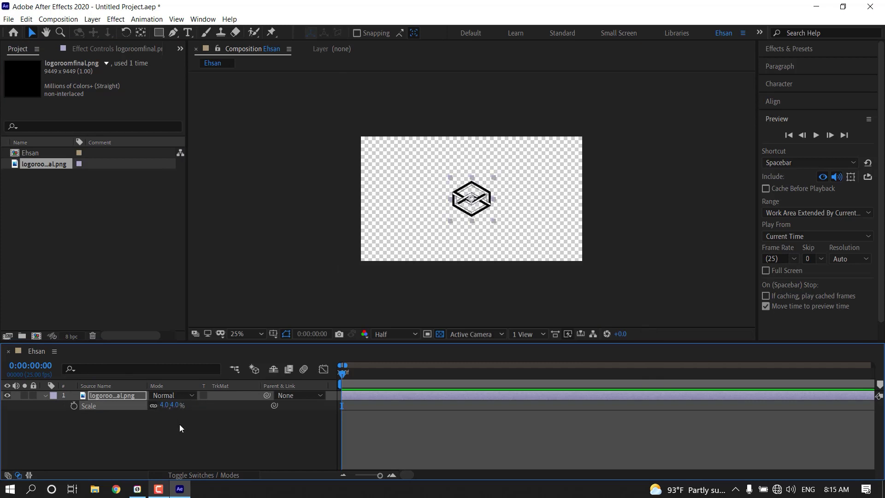
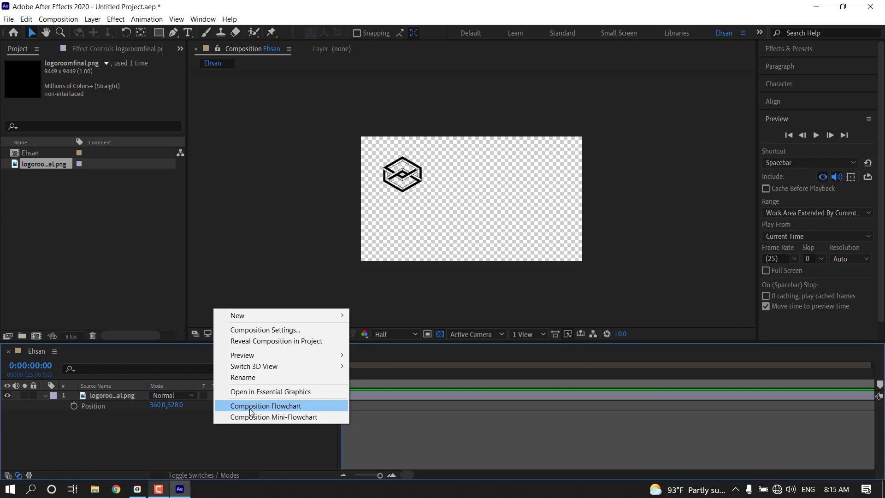
# Step: Create a comp-sized 1920×1080 white (FFFFFF) solid layer named White Solid 1
pyautogui.click(182, 430)
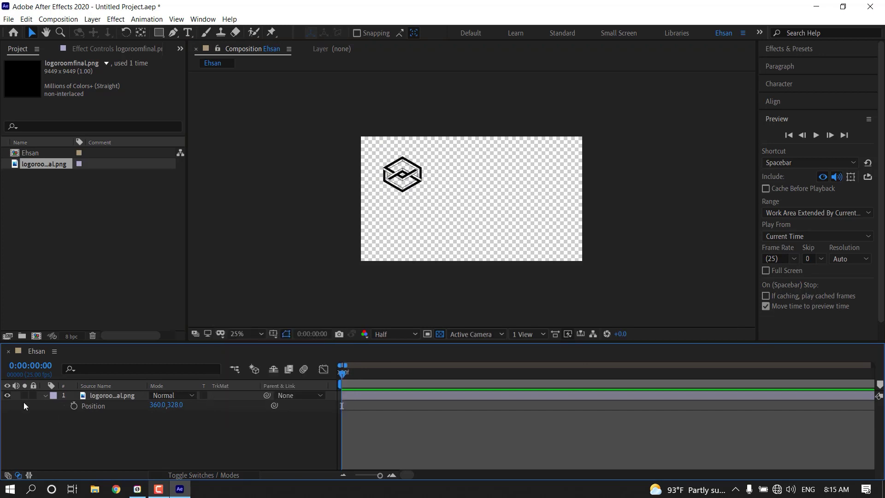
pyautogui.click(45, 395)
pyautogui.rightClick(106, 427)
pyautogui.moveTo(207, 318)
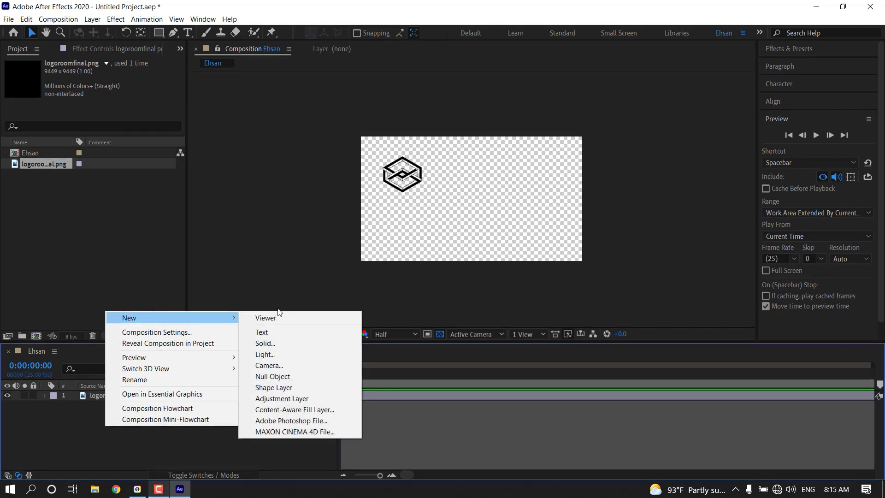
pyautogui.click(298, 341)
pyautogui.click(180, 315)
pyautogui.write('FFFFFF')
pyautogui.click(764, 169)
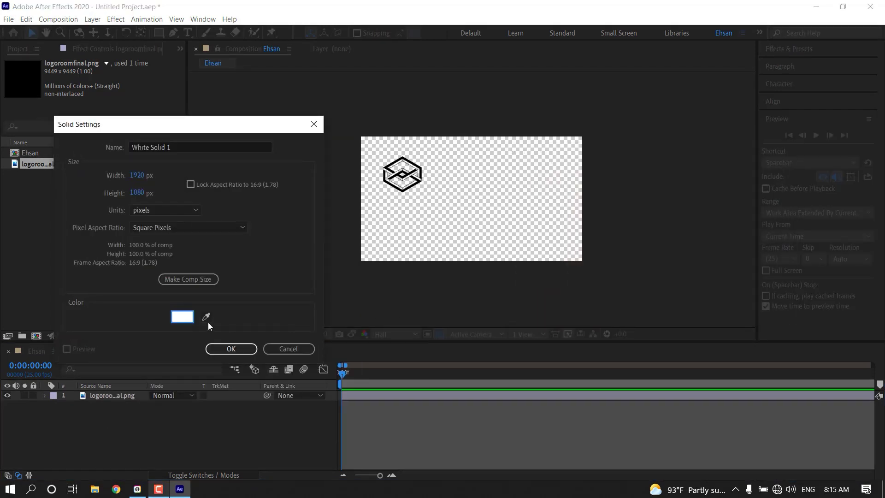
pyautogui.click(193, 282)
pyautogui.click(236, 349)
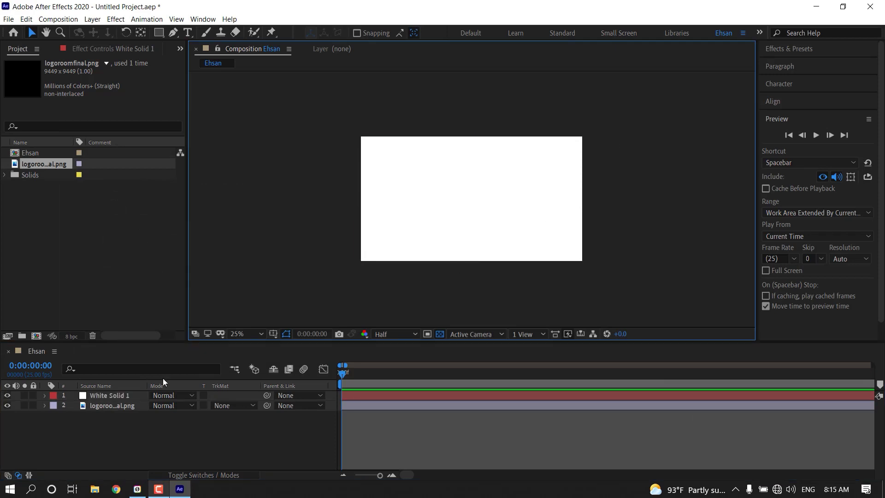
# Step: Move White Solid 1 beneath the logo layer and duplicate the logo
pyautogui.moveTo(126, 395); pyautogui.dragTo(126, 417)
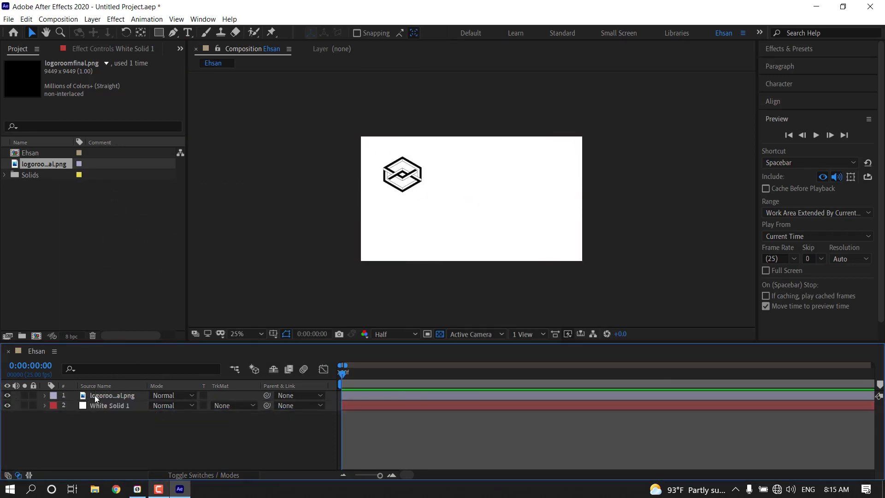
pyautogui.click(95, 394)
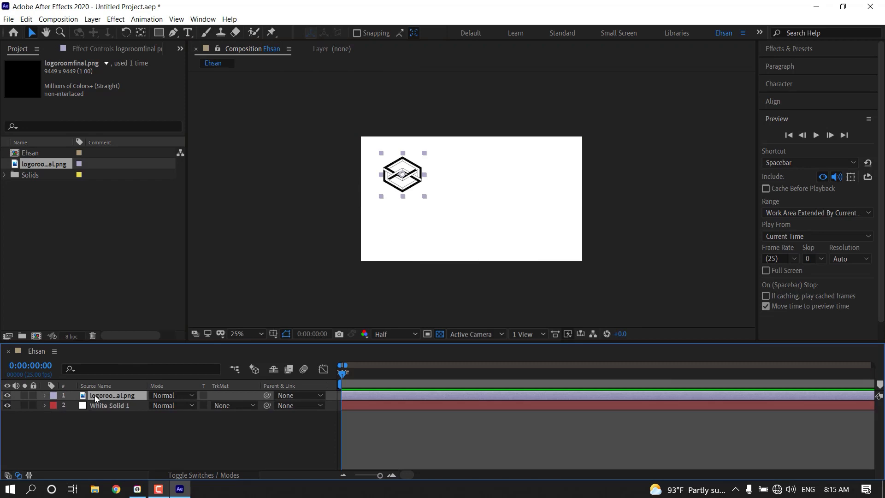
pyautogui.hotkey('ctrl', 'd')
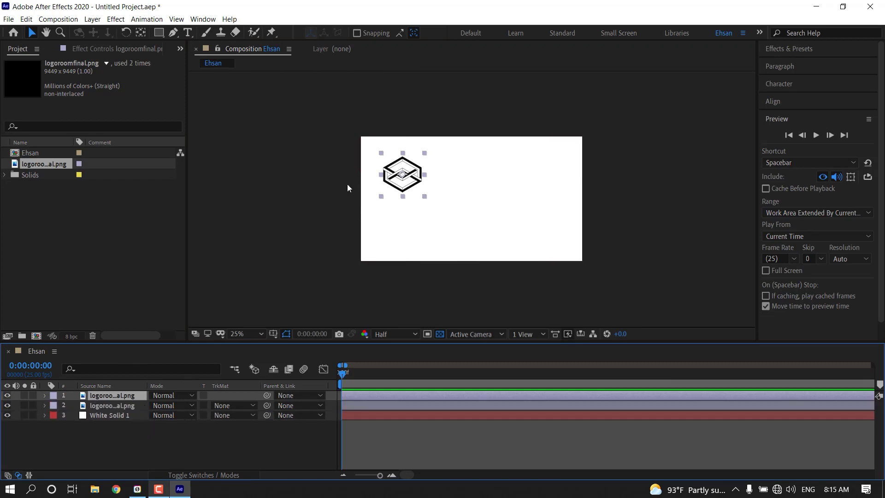
# Step: Drag the logo copy lower in the frame and select both logo layers
pyautogui.moveTo(402, 178); pyautogui.dragTo(402, 233)
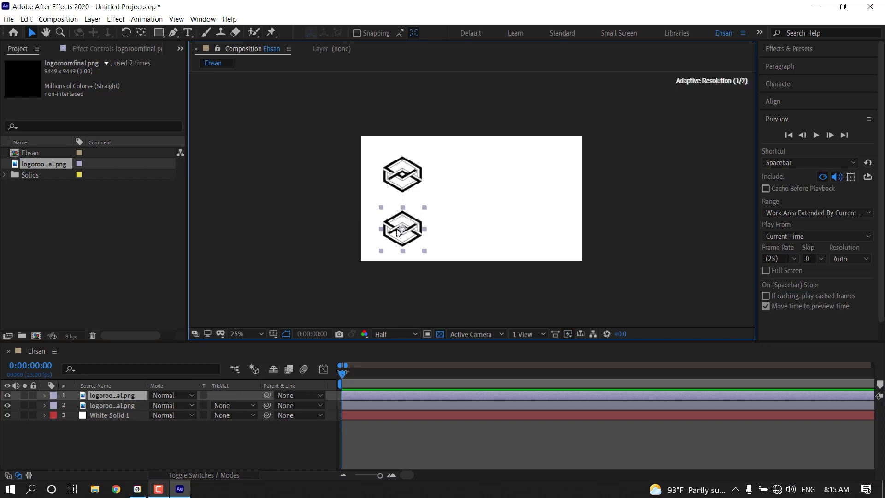
pyautogui.click(640, 213)
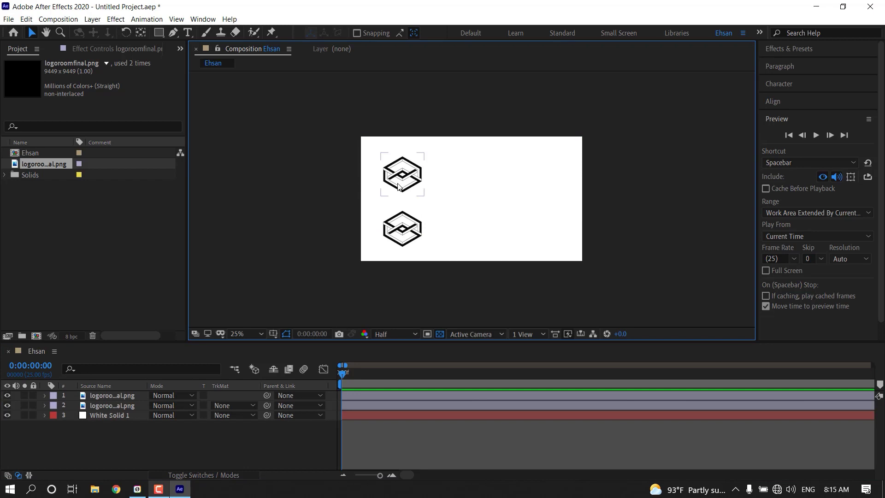
pyautogui.click(96, 394)
pyautogui.click(64, 405)
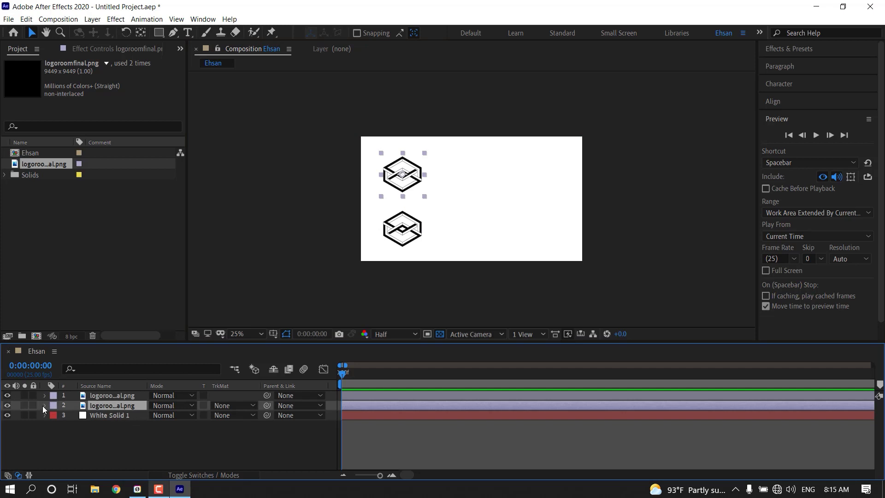
# Step: Select both logo layers and show only their Position values (360,800 and 360,328)
pyautogui.click(44, 405)
pyautogui.scroll(-1, 139, 409)
pyautogui.scroll(1, 129, 408)
pyautogui.press('`')
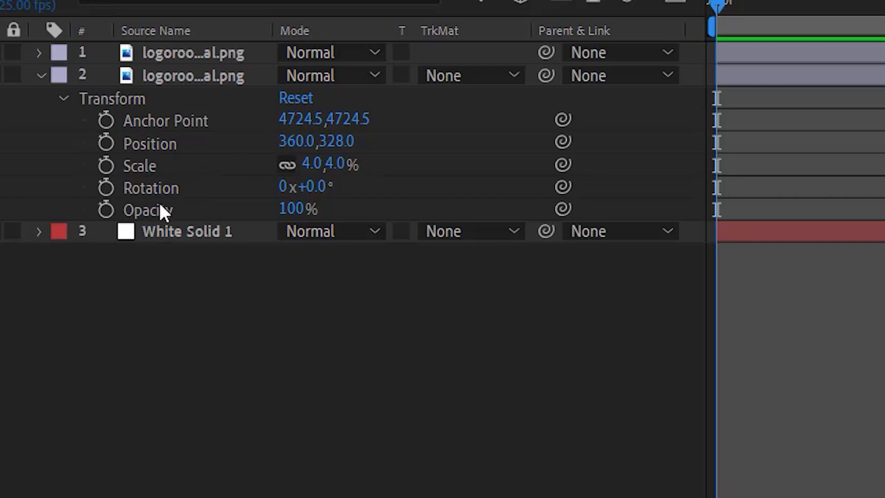
pyautogui.press('`')
pyautogui.click(51, 406)
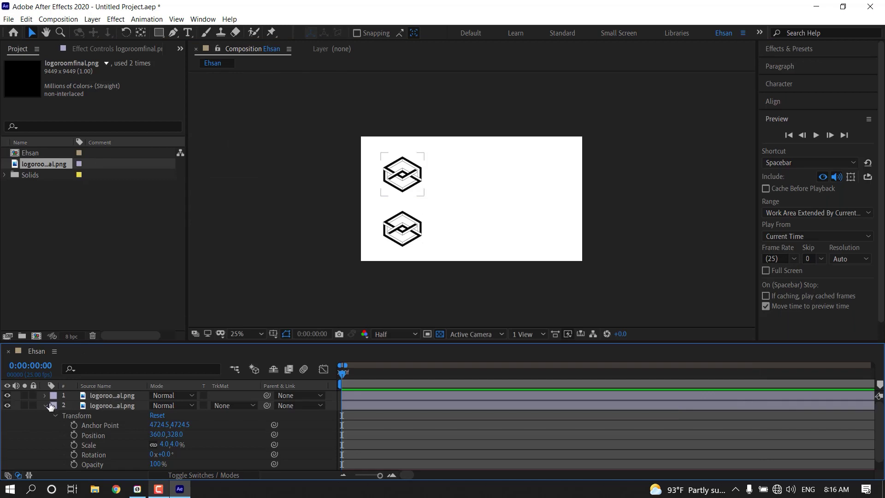
pyautogui.click(45, 405)
pyautogui.click(90, 406)
pyautogui.keyDown('shift'); pyautogui.click(96, 397); pyautogui.keyUp('shift')
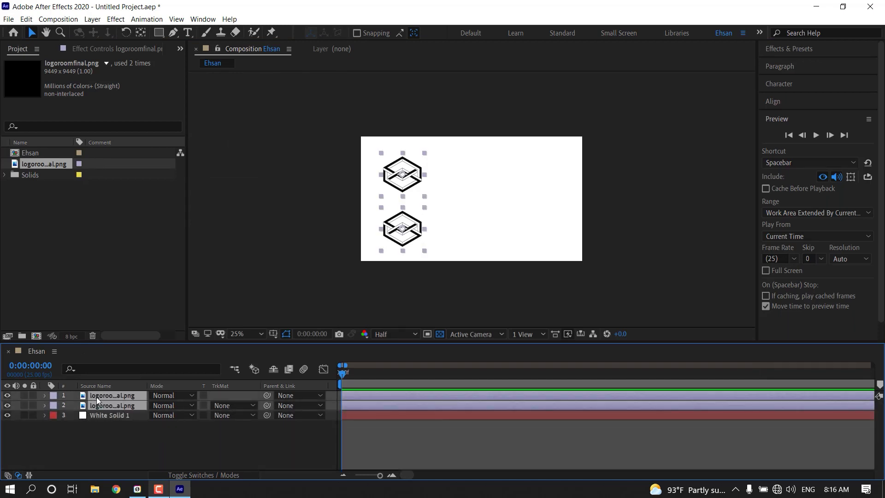
pyautogui.click(45, 395)
pyautogui.click(54, 426)
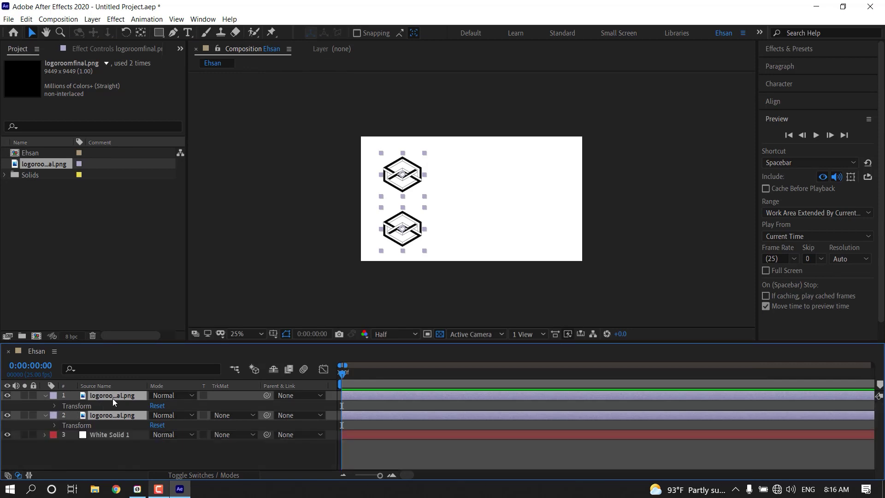
pyautogui.press('p')
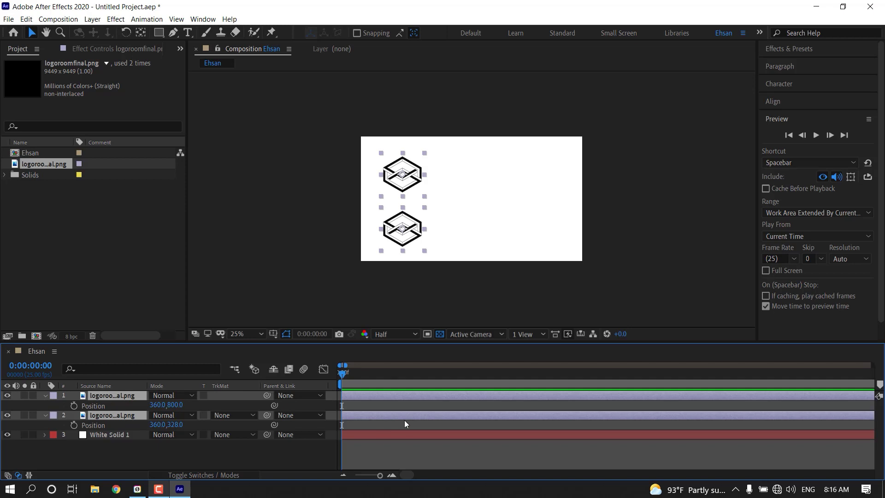
# Step: Zoom the timeline ruler out until all 10 seconds of Ehsan are visible
pyautogui.press(';')
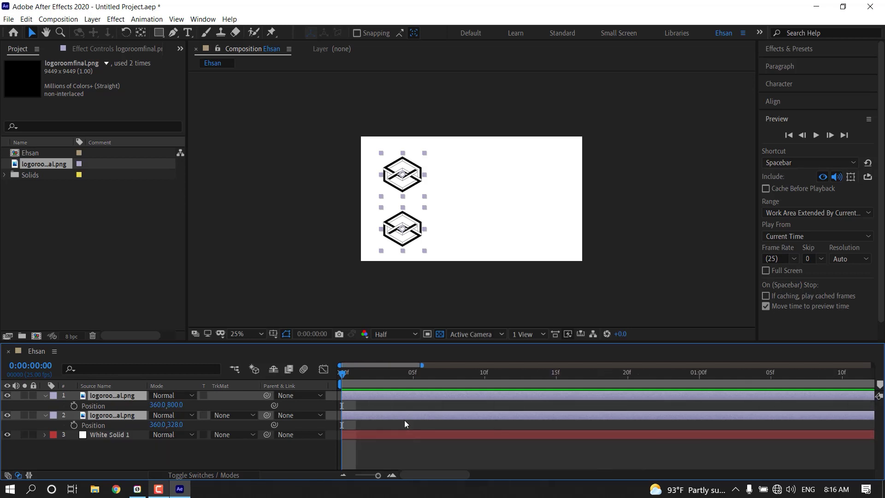
pyautogui.moveTo(377, 475); pyautogui.dragTo(353, 482)
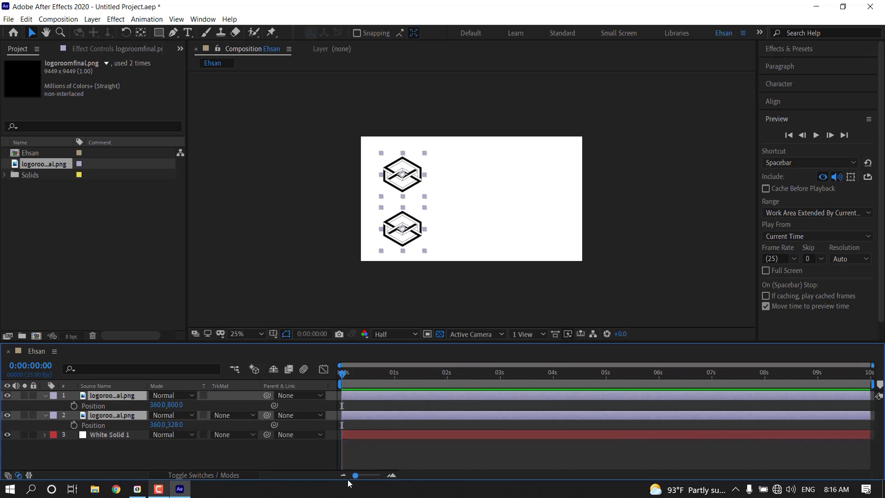
pyautogui.moveTo(358, 482); pyautogui.dragTo(369, 484)
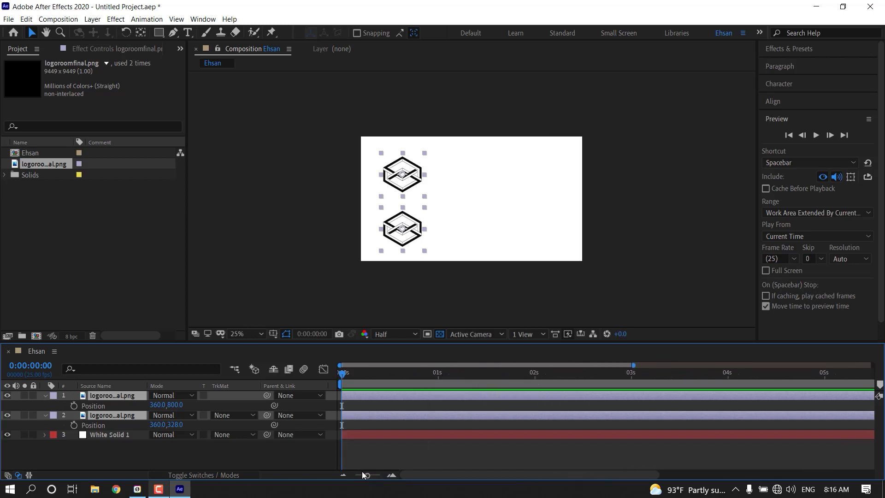
pyautogui.moveTo(369, 474); pyautogui.dragTo(358, 475)
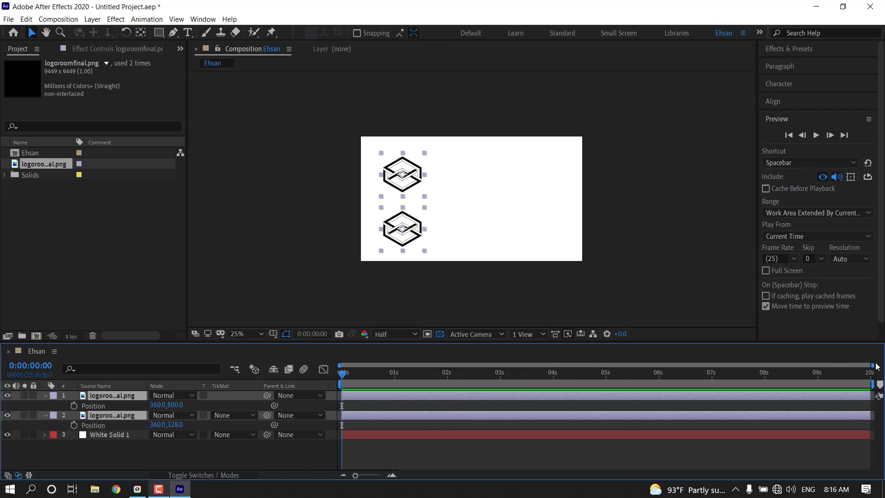
# Step: Accept the Ehsan Composition Settings unchanged and deselect both logo layers
pyautogui.rightClick(48, 152)
pyautogui.click(78, 160)
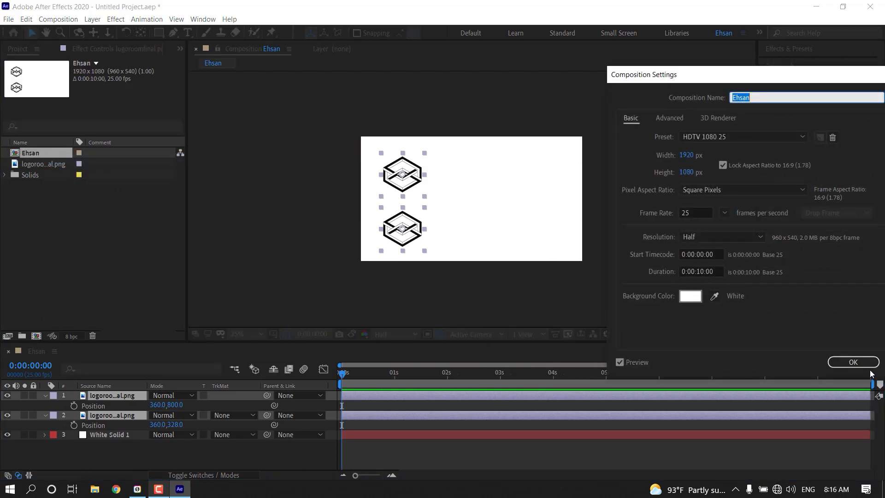
pyautogui.click(834, 365)
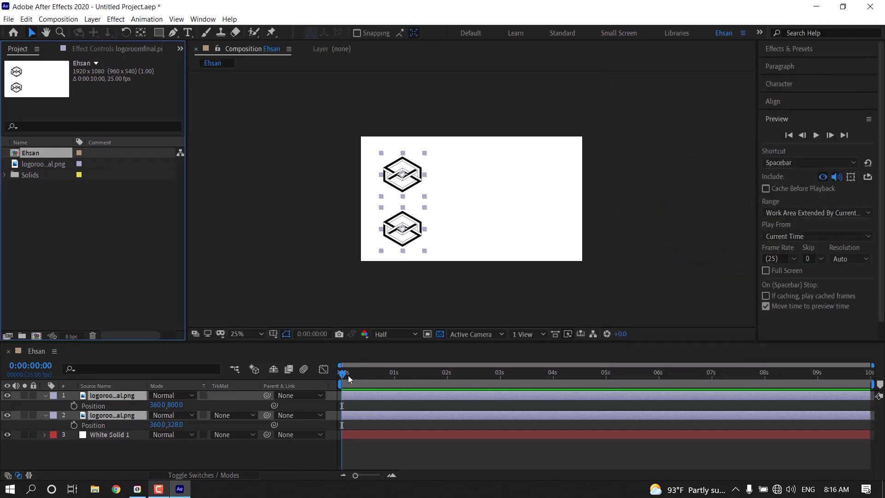
pyautogui.click(344, 377)
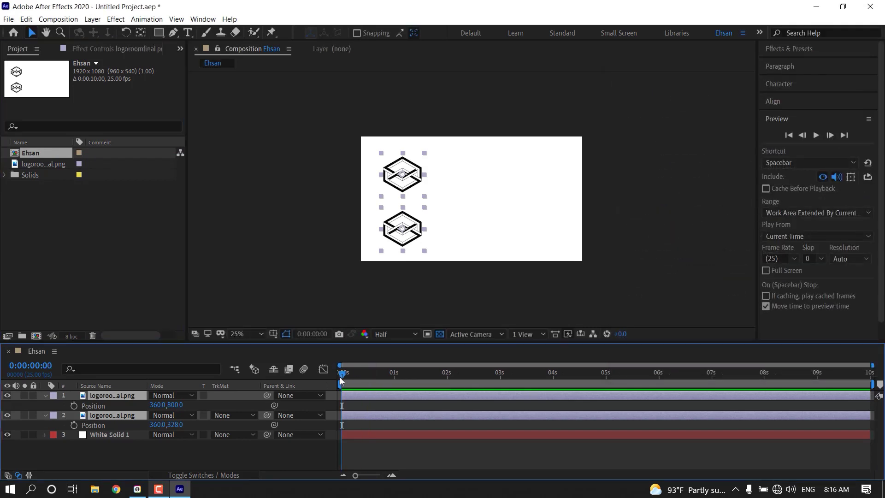
pyautogui.click(427, 265)
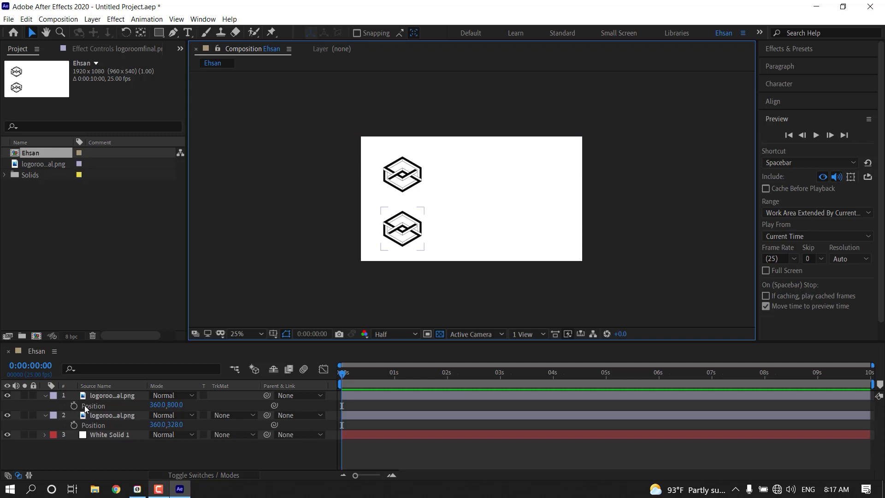
# Step: Add a starting Position keyframe for layer 1 at 0 seconds
pyautogui.click(303, 379)
pyautogui.click(73, 406)
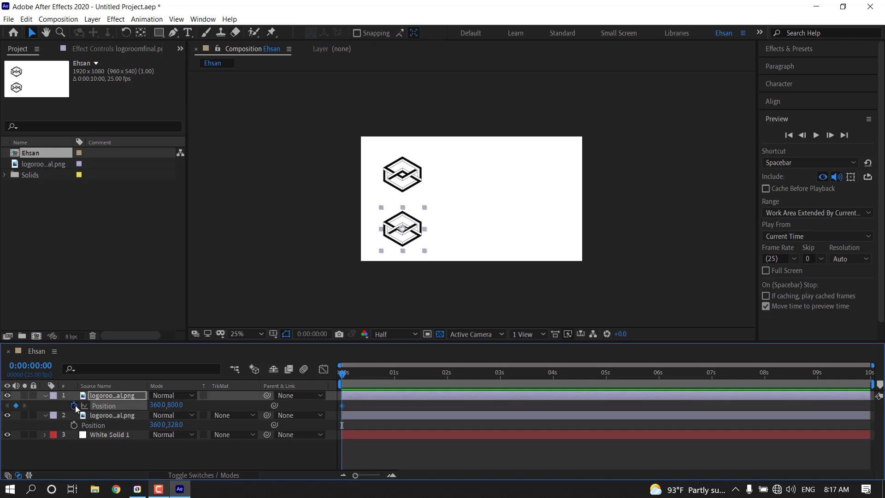
pyautogui.click(356, 383)
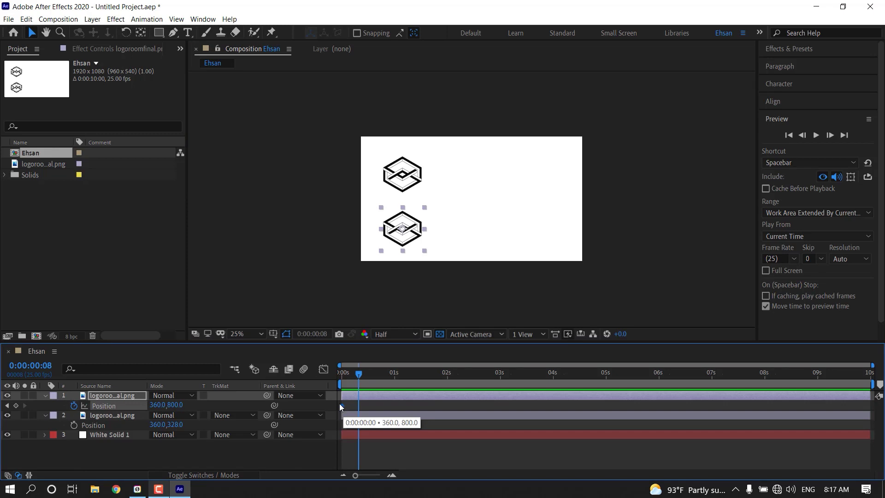
pyautogui.moveTo(359, 374); pyautogui.dragTo(341, 374)
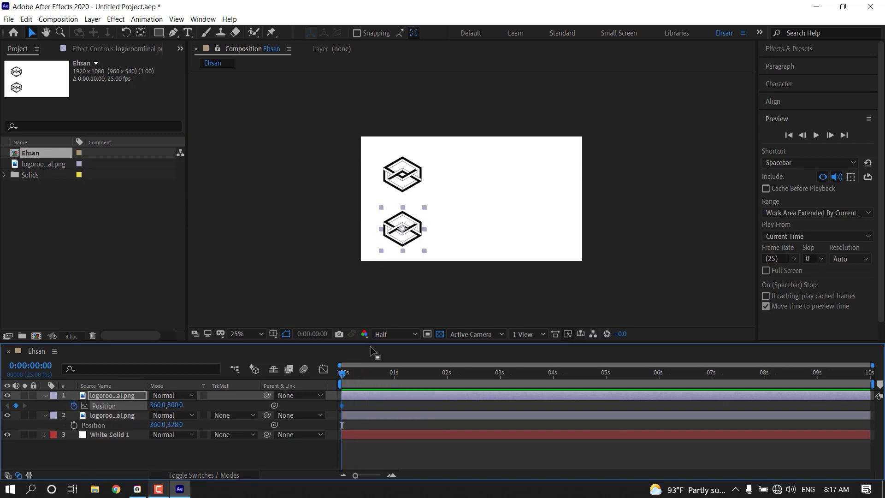
# Step: At 2 seconds, push layer 1's X position right so it ends at 1505,800
pyautogui.moveTo(342, 374)
pyautogui.mouseDown()
pyautogui.moveTo(431, 374)
pyautogui.moveTo(445, 383)
pyautogui.mouseUp()
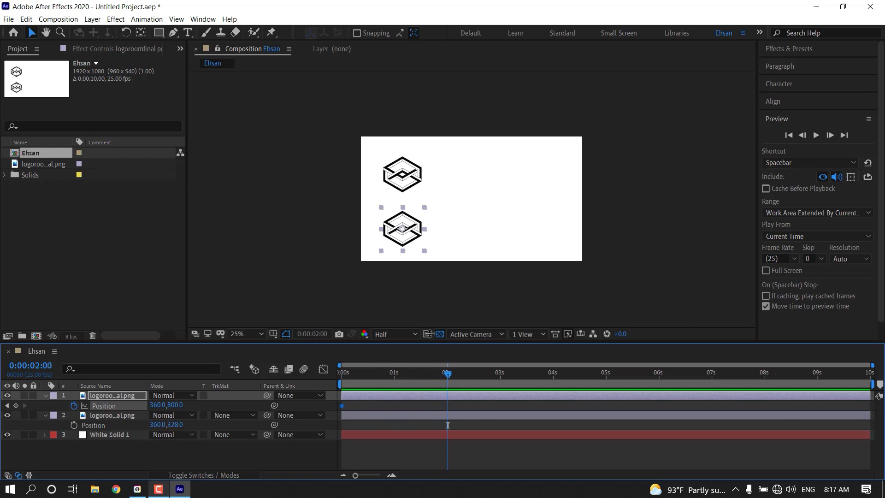
pyautogui.moveTo(154, 406); pyautogui.dragTo(200, 415)
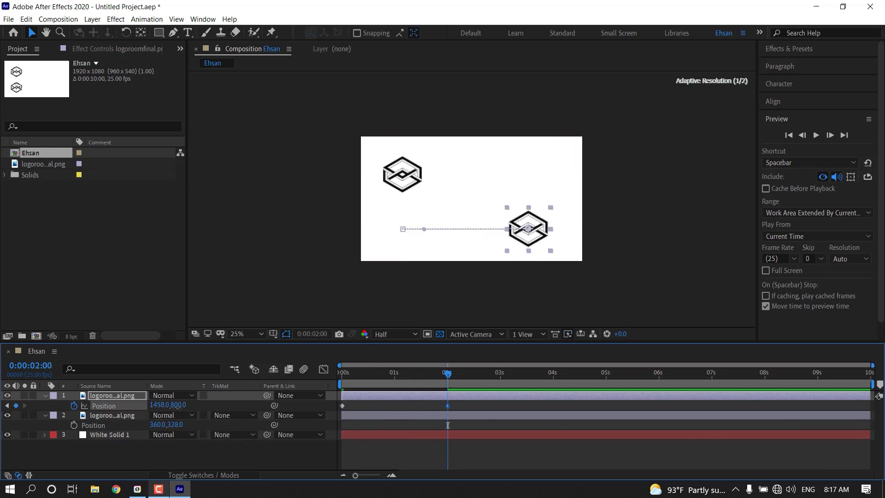
pyautogui.moveTo(200, 415); pyautogui.dragTo(458, 410)
pyautogui.click(449, 408)
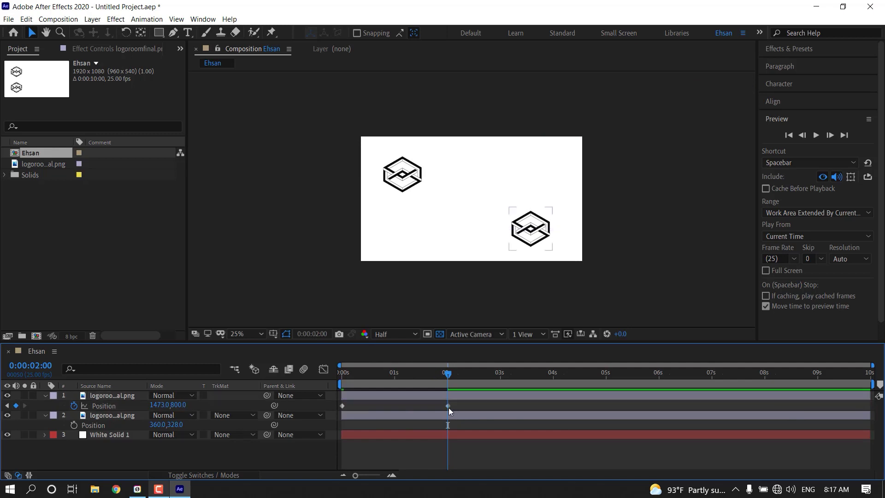
pyautogui.click(415, 415)
pyautogui.moveTo(159, 404); pyautogui.dragTo(175, 404)
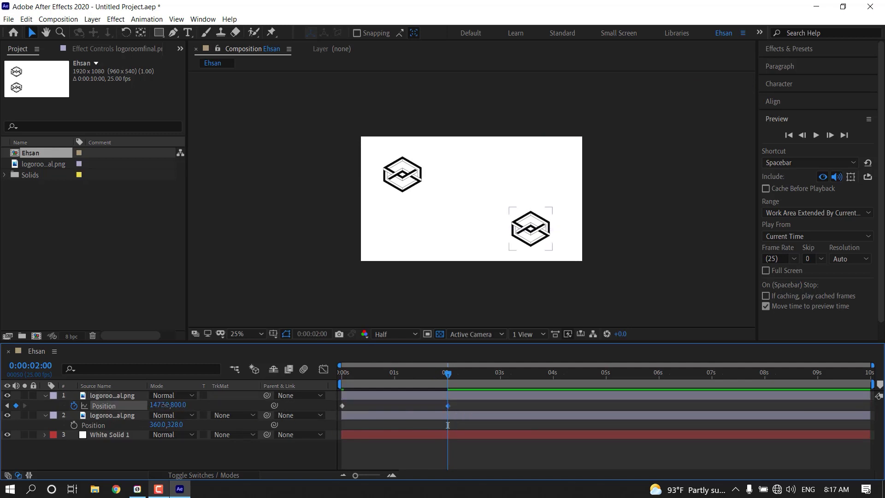
pyautogui.click(430, 417)
pyautogui.click(447, 406)
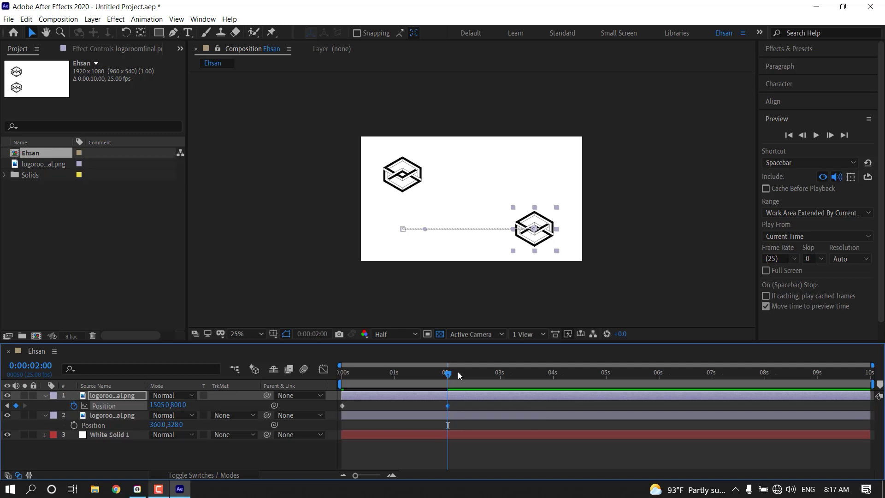
# Step: Scrub and preview the slide, experimenting with curving the lower logo's motion path upward
pyautogui.moveTo(448, 379); pyautogui.dragTo(361, 404)
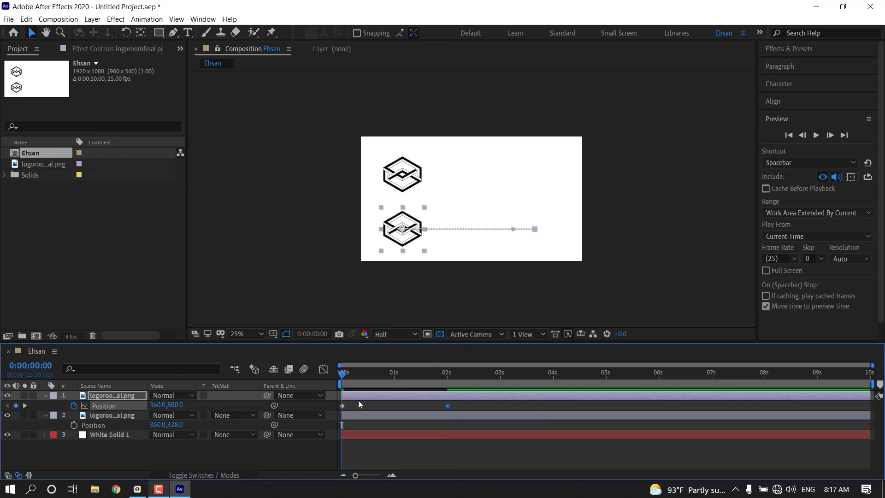
pyautogui.click(390, 242)
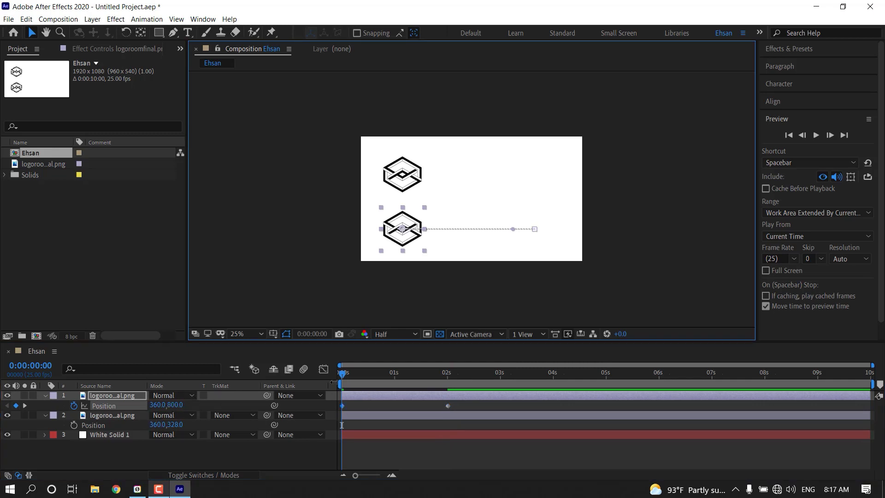
pyautogui.moveTo(351, 374); pyautogui.dragTo(452, 377)
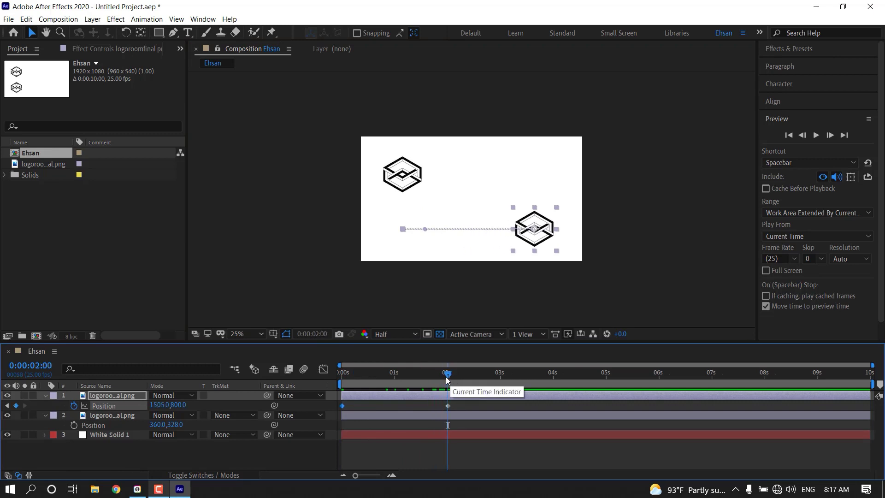
pyautogui.moveTo(446, 379)
pyautogui.mouseDown()
pyautogui.moveTo(332, 399)
pyautogui.moveTo(446, 392)
pyautogui.moveTo(394, 390)
pyautogui.moveTo(367, 374)
pyautogui.mouseUp()
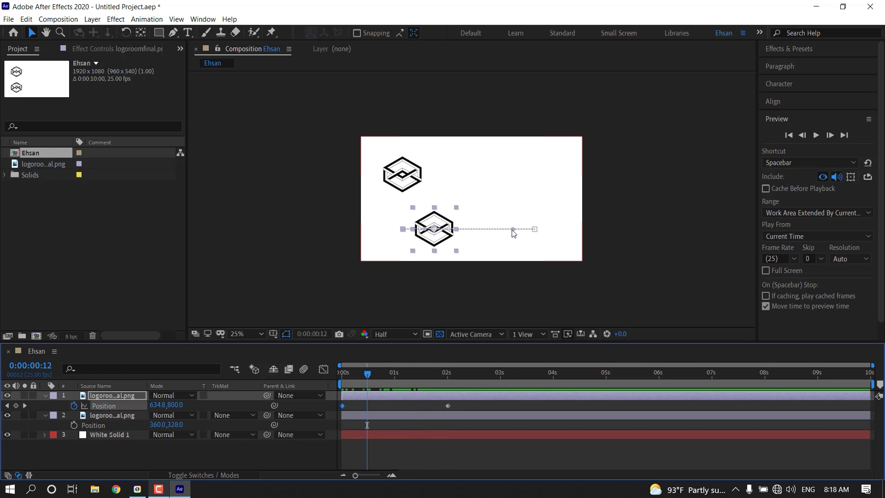
pyautogui.moveTo(513, 229); pyautogui.dragTo(452, 139)
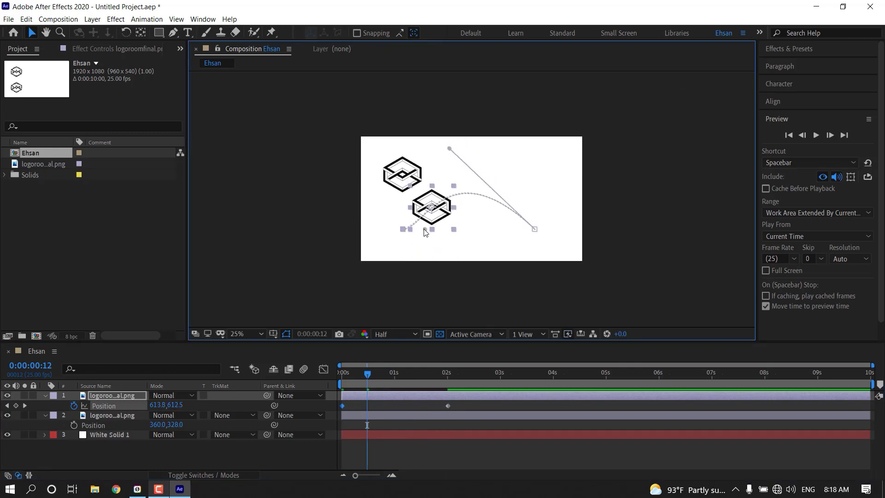
pyautogui.moveTo(425, 232); pyautogui.dragTo(423, 222)
pyautogui.click(463, 293)
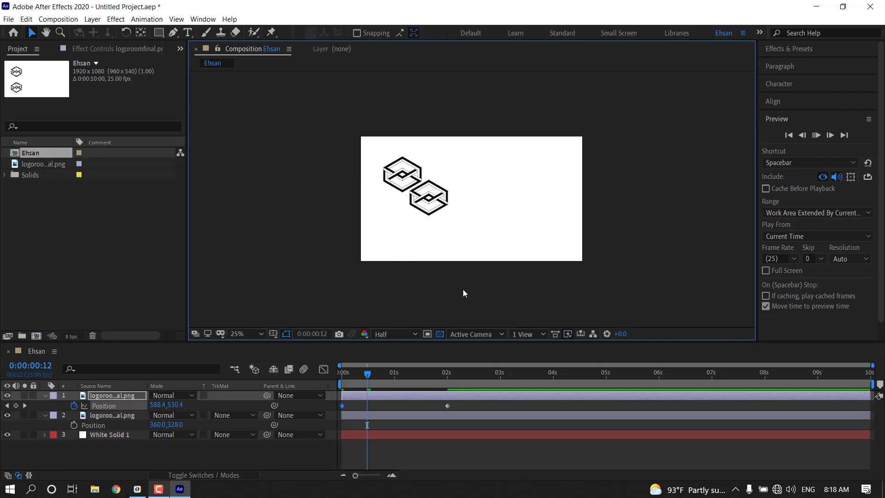
pyautogui.press('space')
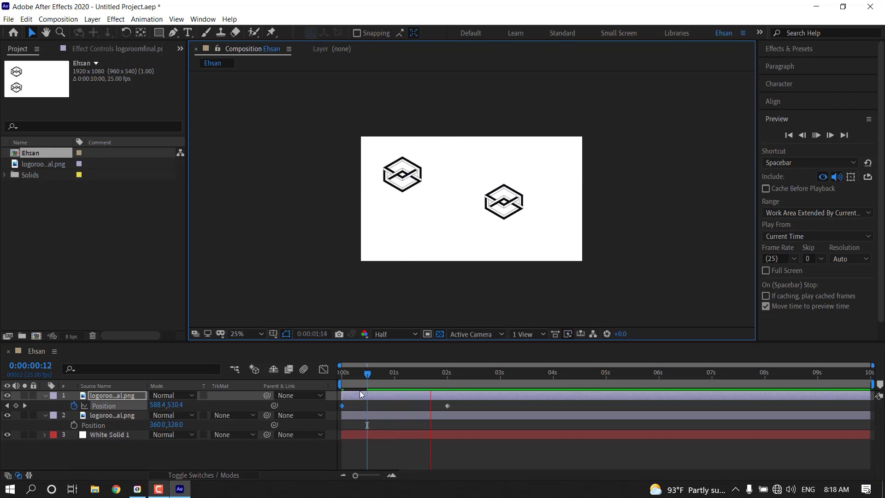
pyautogui.moveTo(368, 378)
pyautogui.mouseDown()
pyautogui.moveTo(311, 377)
pyautogui.moveTo(443, 378)
pyautogui.mouseUp()
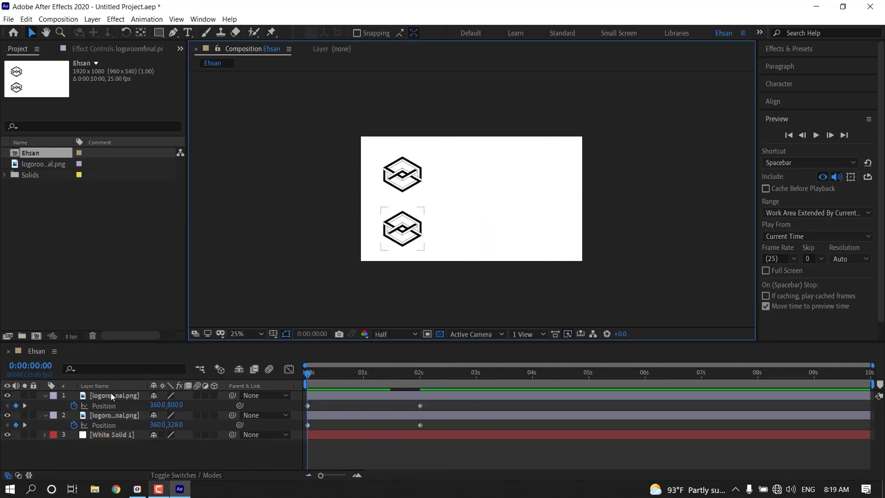
# Step: Select both logo layers and reveal their transform properties
pyautogui.click(111, 394)
pyautogui.keyDown('shift'); pyautogui.click(104, 415); pyautogui.keyUp('shift')
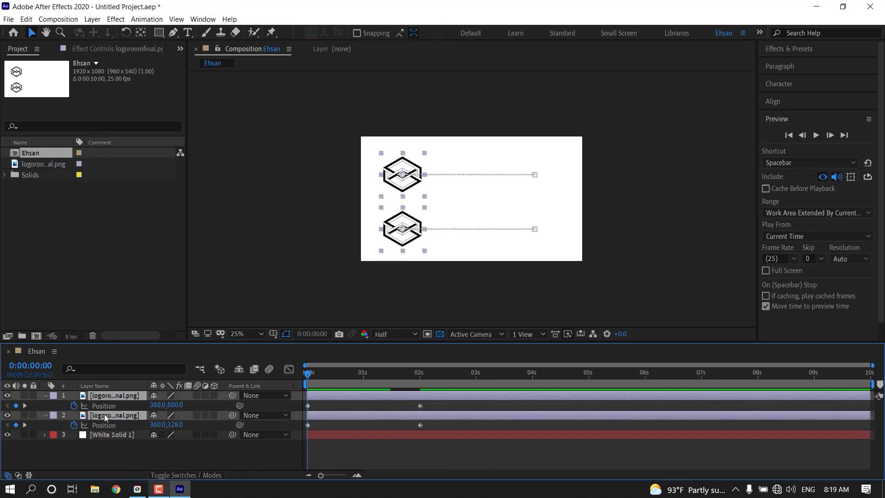
pyautogui.click(46, 395)
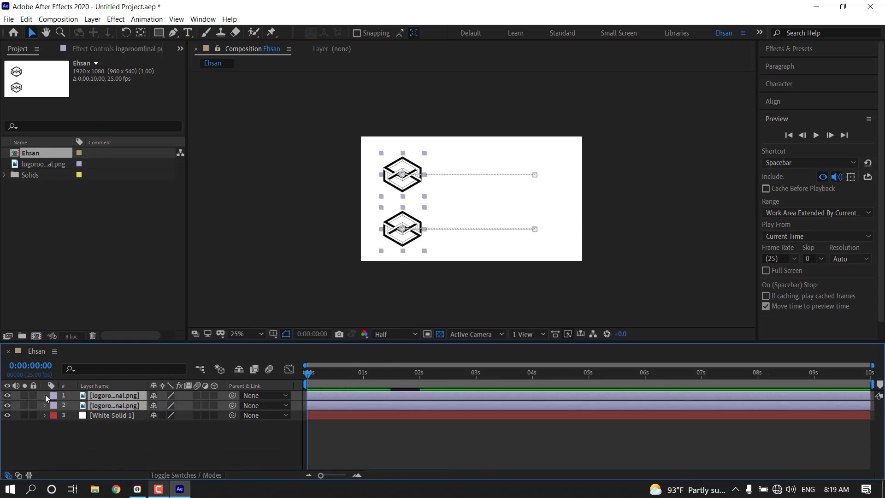
pyautogui.click(45, 395)
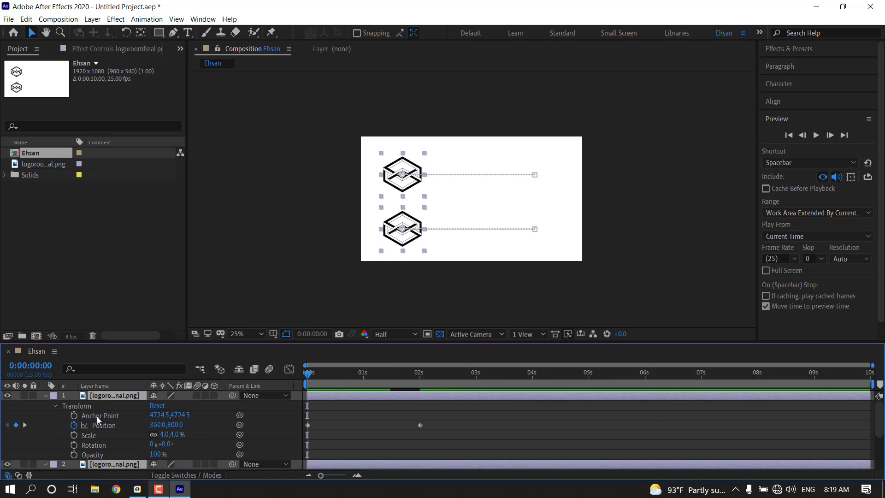
# Step: Keyframe both logos' Scale at 4% at 0 seconds and 2% at 2 seconds, then scrub to check
pyautogui.click(45, 396)
pyautogui.press('s')
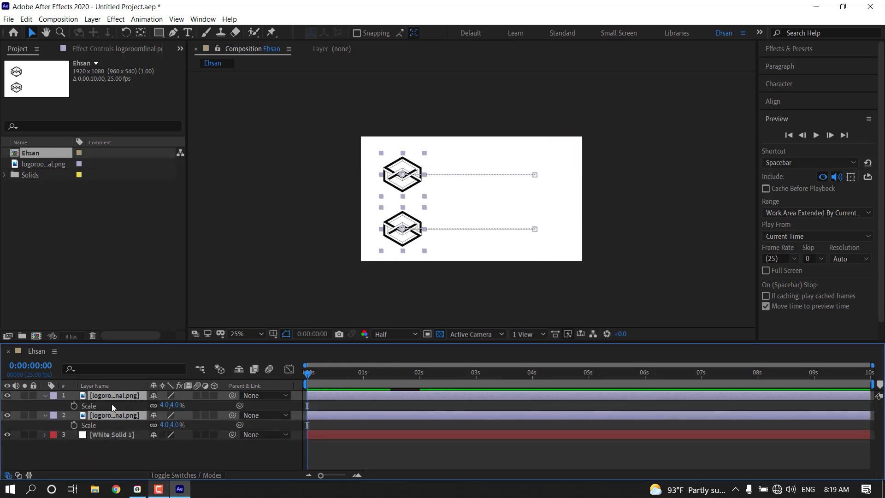
pyautogui.click(74, 405)
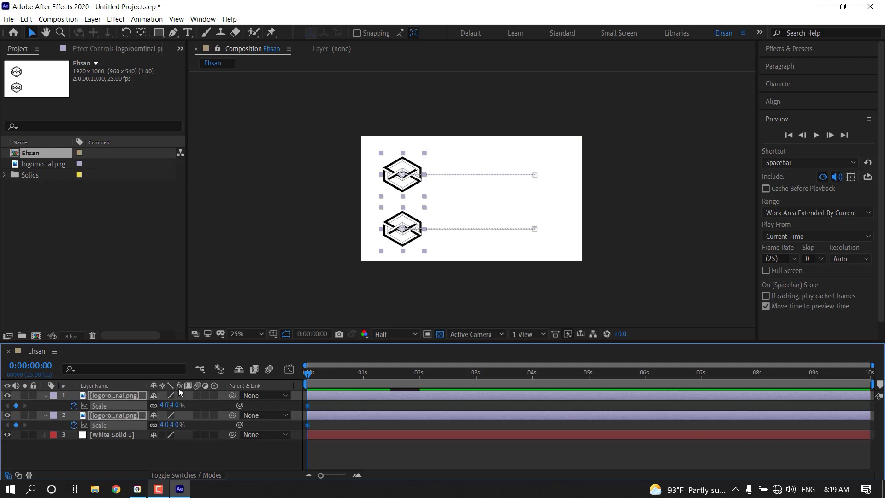
pyautogui.hotkey('shift', 'p')
pyautogui.click(26, 405)
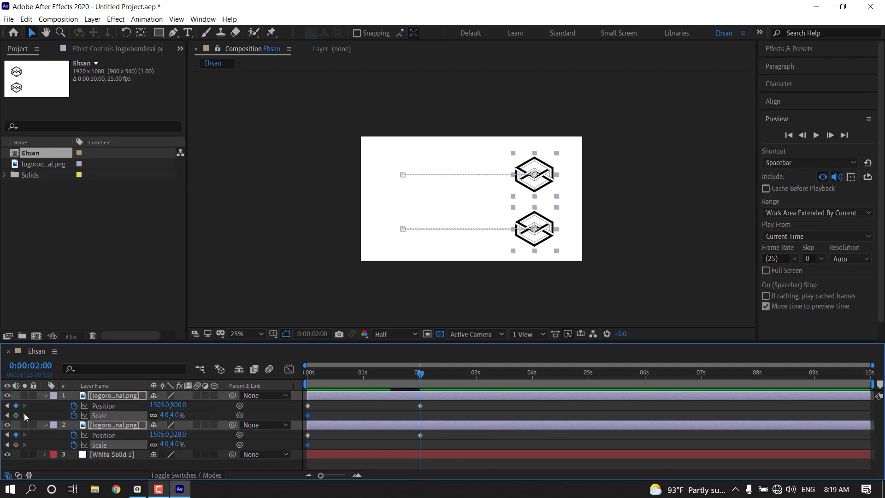
pyautogui.hotkey('shift', 'p')
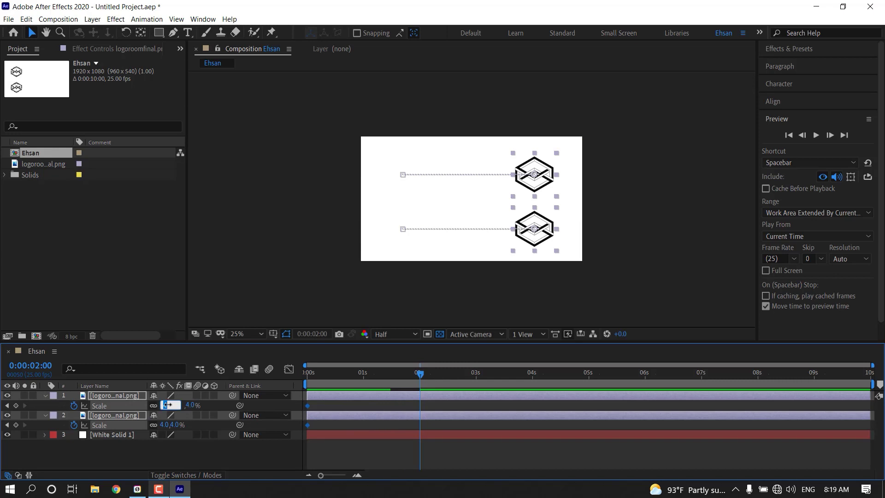
pyautogui.write('2')
pyautogui.press('Return')
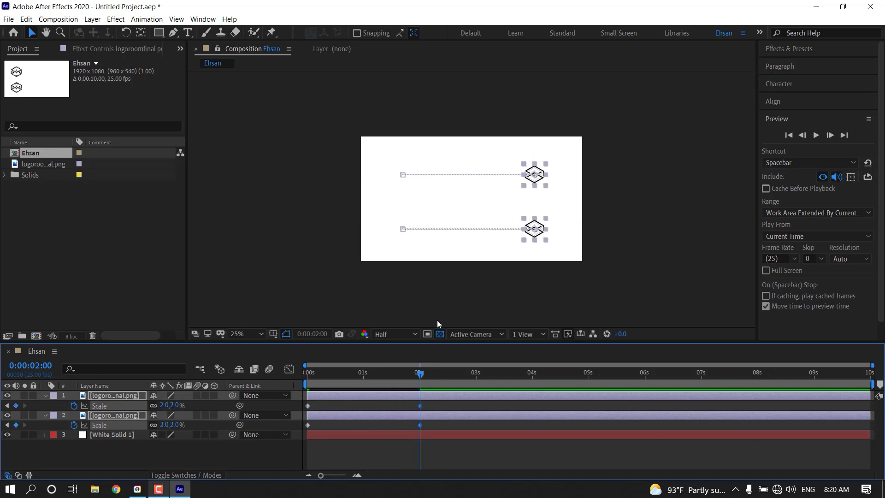
pyautogui.click(413, 319)
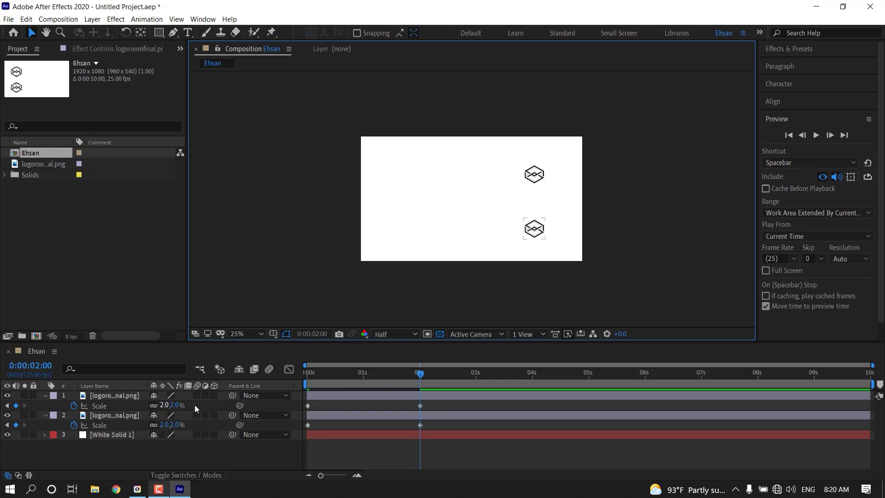
pyautogui.moveTo(420, 371)
pyautogui.mouseDown()
pyautogui.moveTo(308, 391)
pyautogui.moveTo(431, 393)
pyautogui.mouseUp()
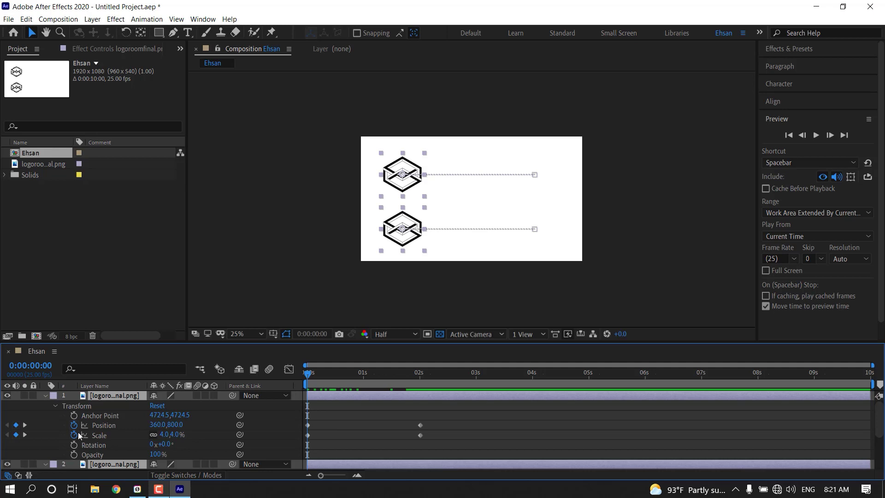
# Step: Show Rotation alongside Position keyframes for both logos and scrub through the slide
pyautogui.click(44, 395)
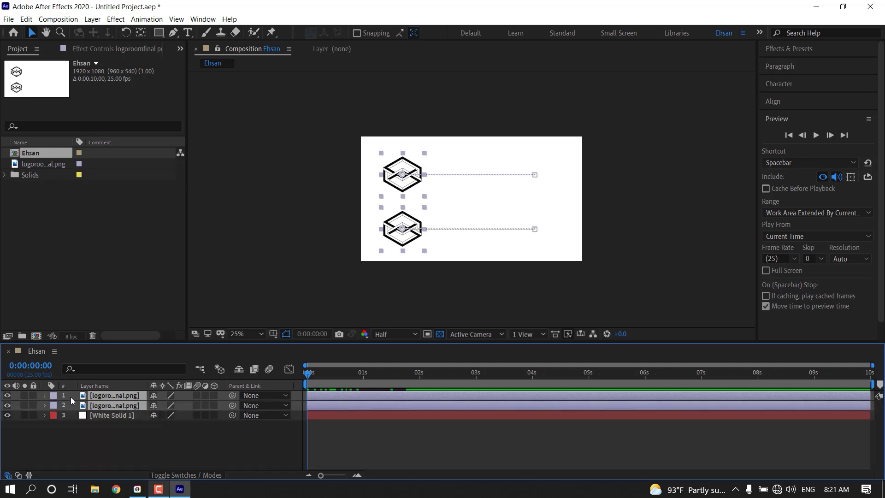
pyautogui.press('r')
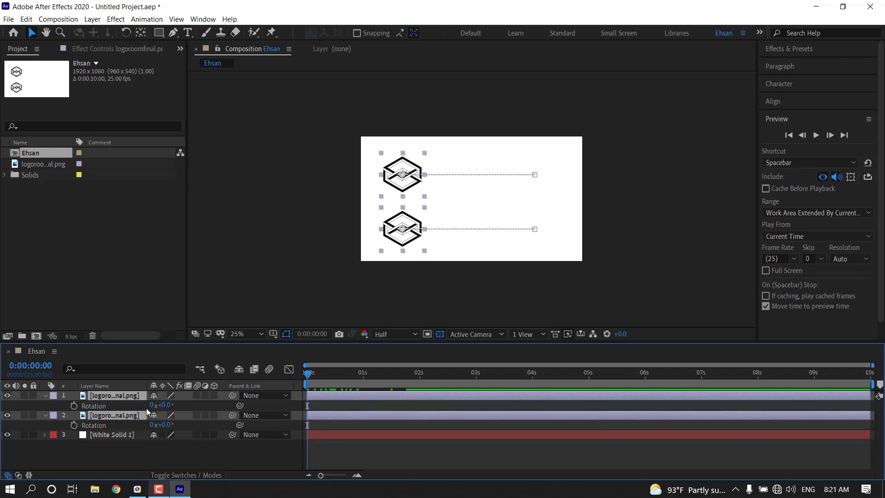
pyautogui.hotkey('shift', 'p')
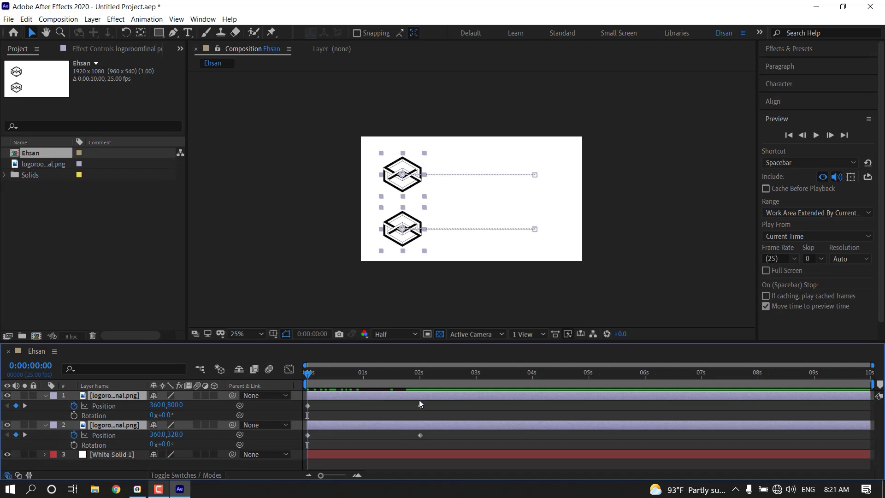
pyautogui.moveTo(306, 371)
pyautogui.mouseDown()
pyautogui.moveTo(315, 386)
pyautogui.moveTo(287, 388)
pyautogui.mouseUp()
pyautogui.click(24, 405)
pyautogui.click(6, 406)
# Step: Keyframe Rotation from 0° at 0 seconds to one full turn at 2 seconds on both logos
pyautogui.click(73, 416)
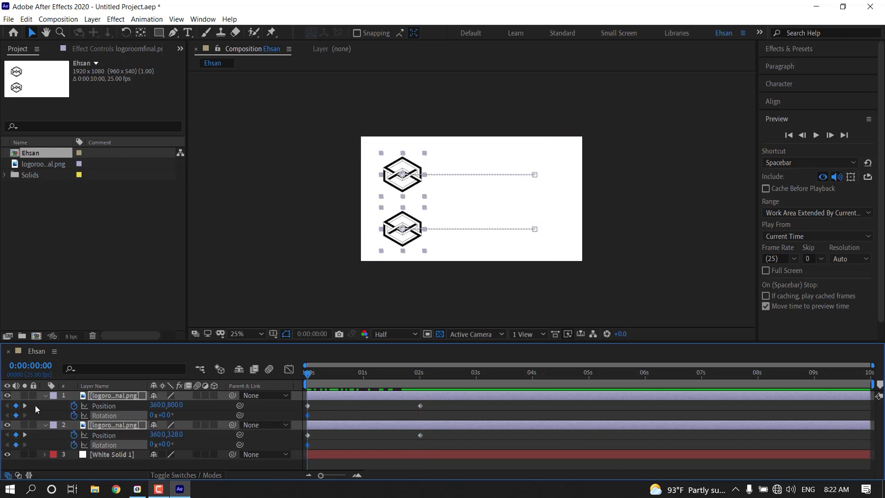
pyautogui.click(24, 405)
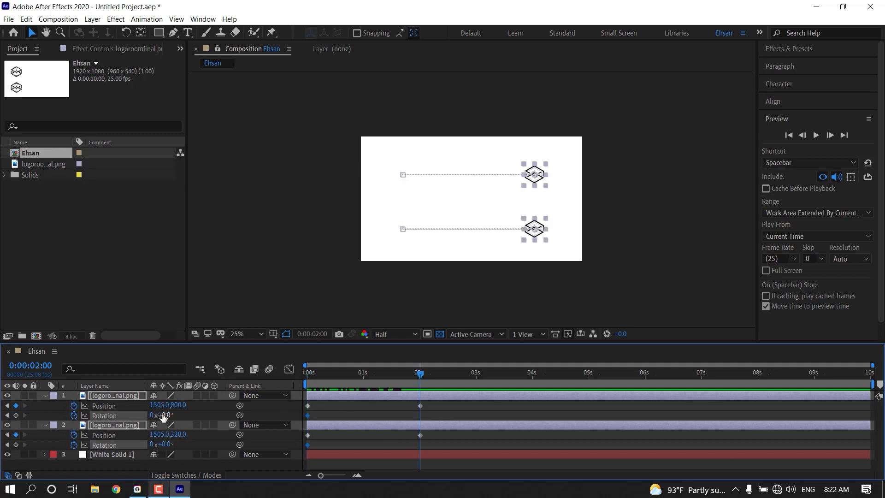
pyautogui.click(161, 415)
pyautogui.click(189, 413)
pyautogui.write('1')
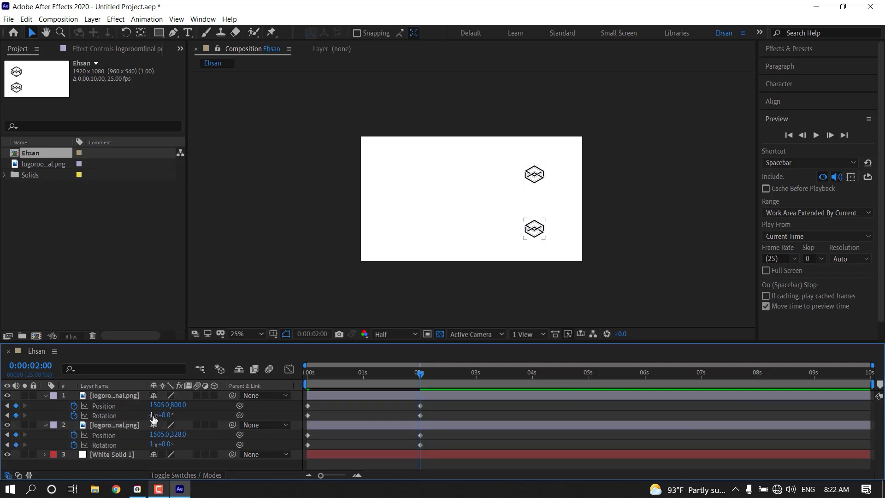
pyautogui.moveTo(165, 415); pyautogui.dragTo(430, 423)
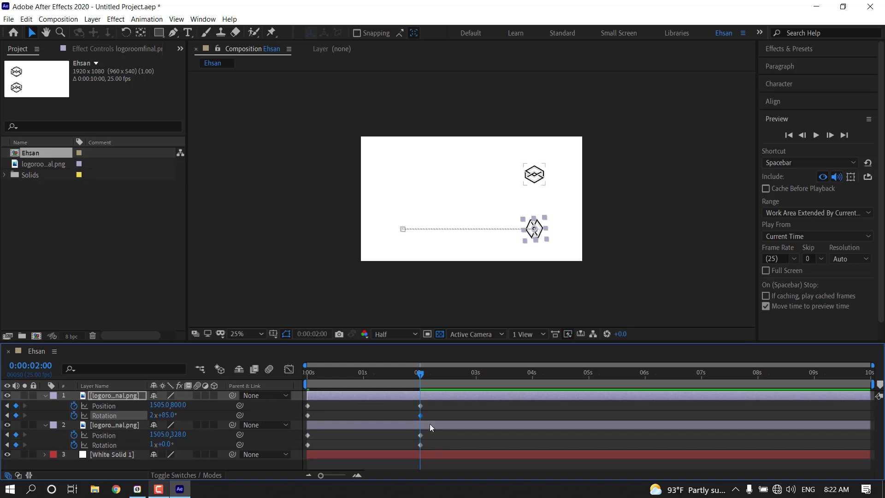
pyautogui.hotkey('ctrl', 'z')
# Step: Preview the spinning slide, then select both logo layers with Opacity shown
pyautogui.moveTo(419, 378); pyautogui.dragTo(277, 385)
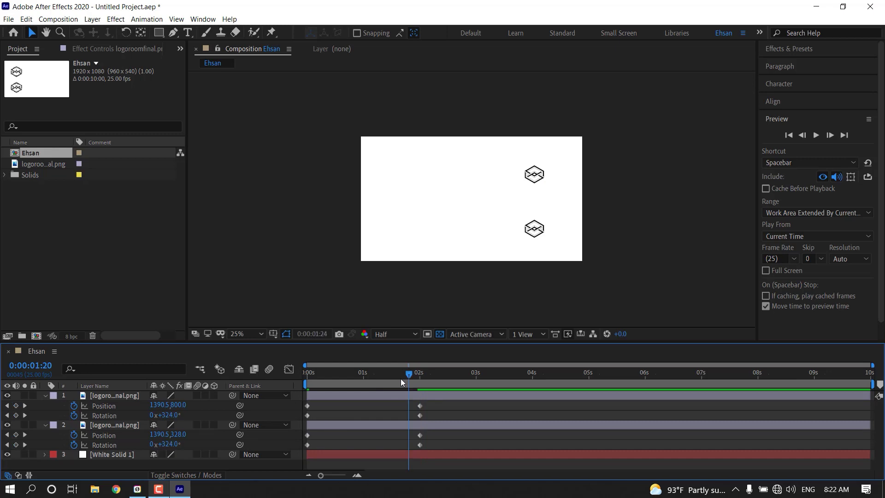
pyautogui.press('space')
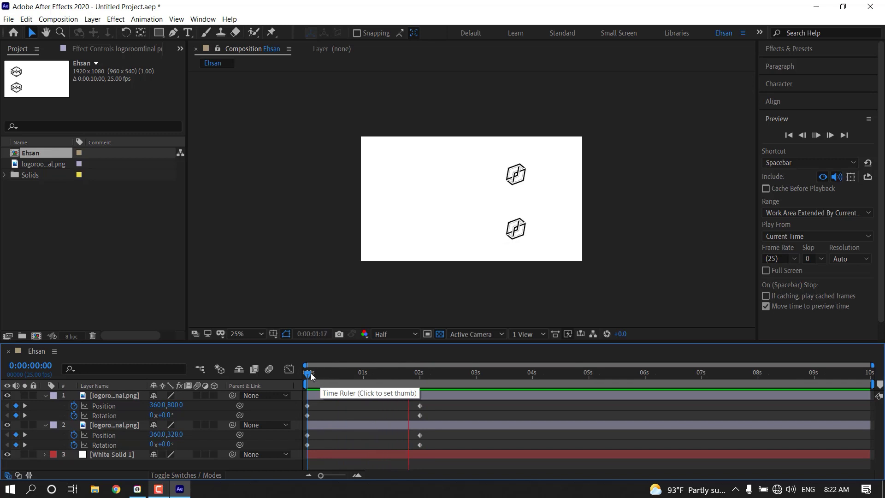
pyautogui.press('space')
pyautogui.moveTo(405, 379)
pyautogui.mouseDown()
pyautogui.moveTo(433, 380)
pyautogui.moveTo(135, 377)
pyautogui.mouseUp()
pyautogui.click(117, 395)
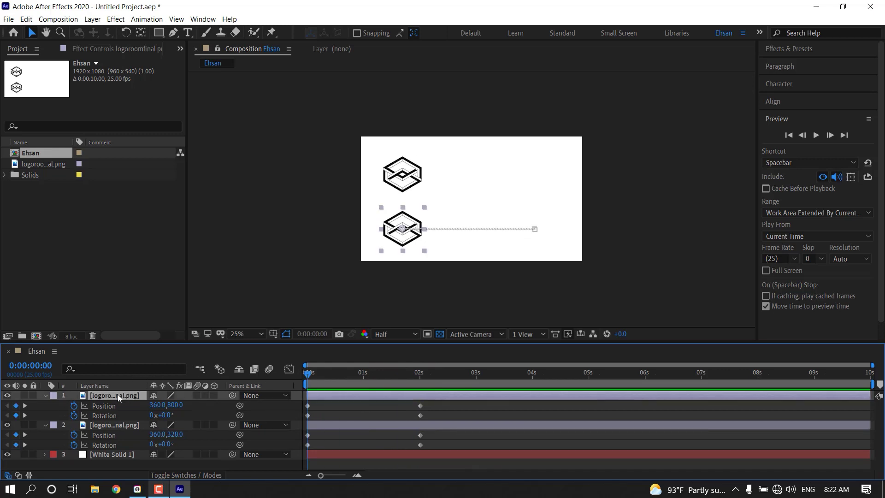
pyautogui.press('t')
pyautogui.keyDown('shift'); pyautogui.click(115, 413); pyautogui.keyUp('shift')
# Step: Show Opacity for both layers and add a 100% Opacity keyframe at 0 seconds
pyautogui.hotkey('ctrl', '`')
pyautogui.press('t')
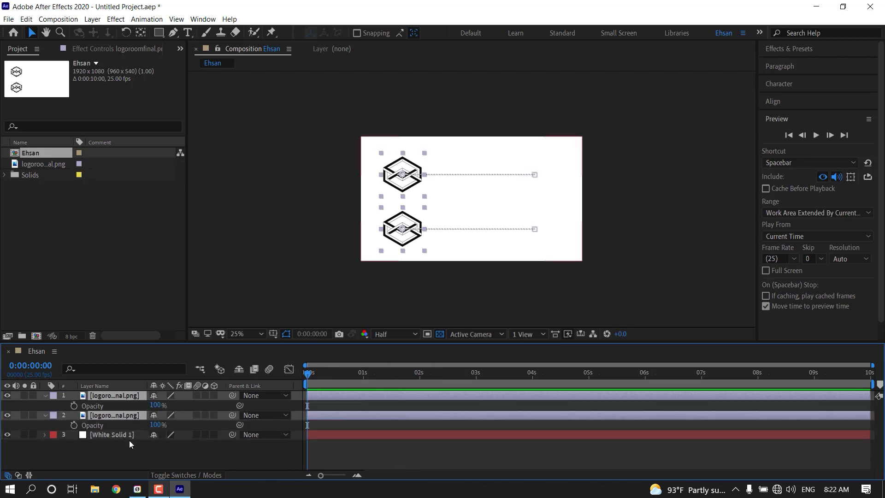
pyautogui.click(129, 442)
pyautogui.moveTo(312, 375); pyautogui.dragTo(302, 381)
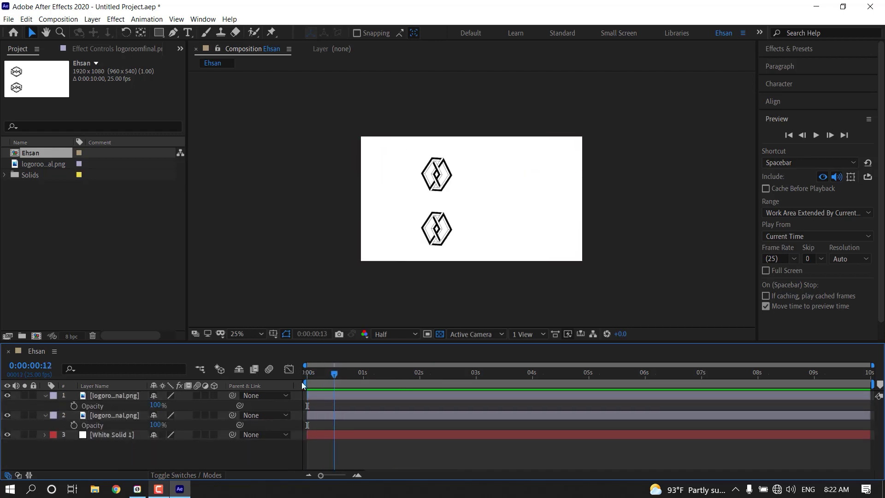
pyautogui.click(74, 406)
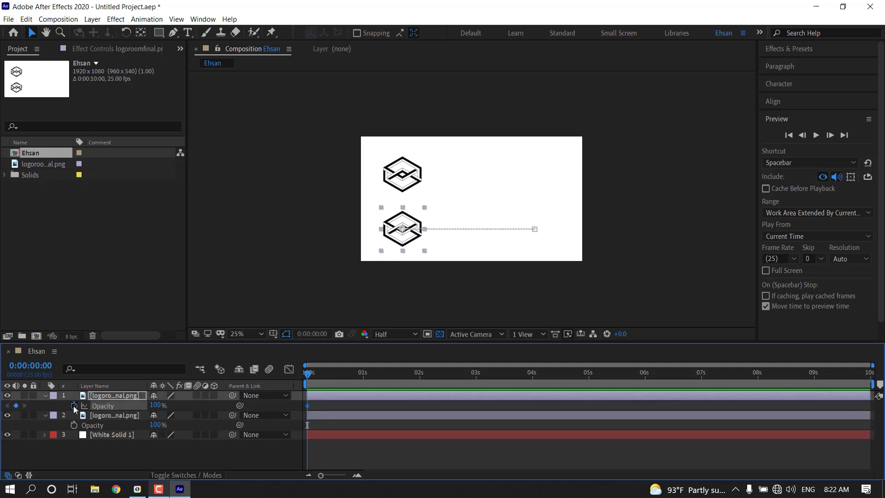
# Step: Drop both logos' opacity to 50% with keyframes aligned at one second
pyautogui.moveTo(308, 371); pyautogui.dragTo(362, 375)
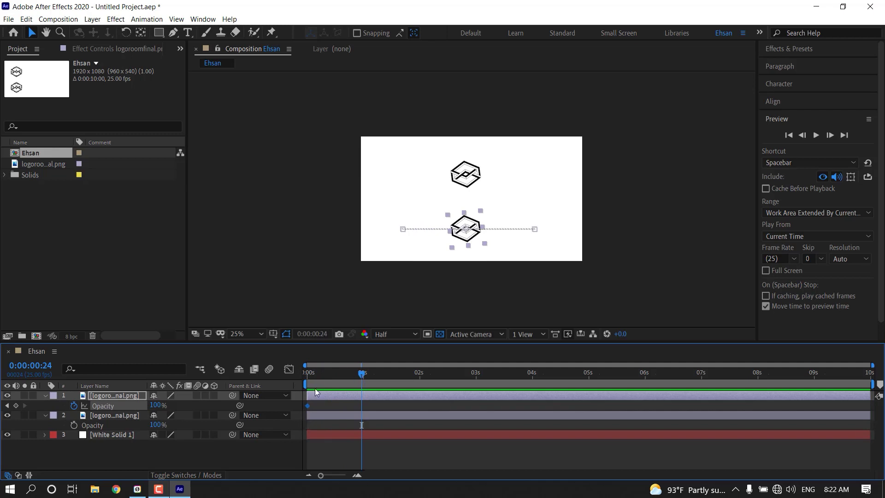
pyautogui.moveTo(159, 407); pyautogui.dragTo(150, 405)
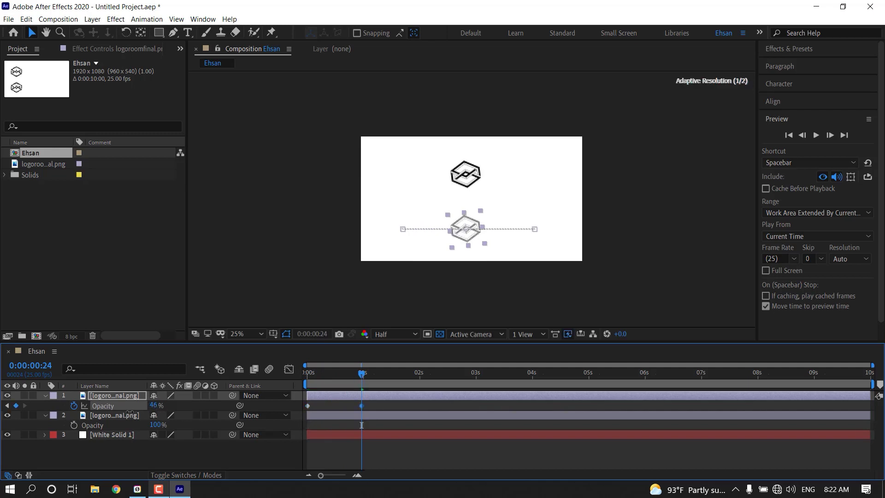
pyautogui.click(155, 405)
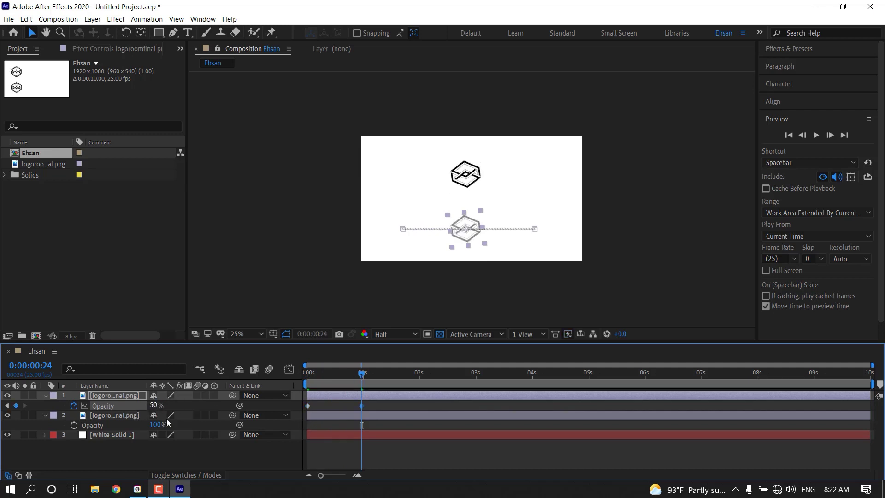
pyautogui.click(157, 425)
pyautogui.write('50')
pyautogui.press('Return')
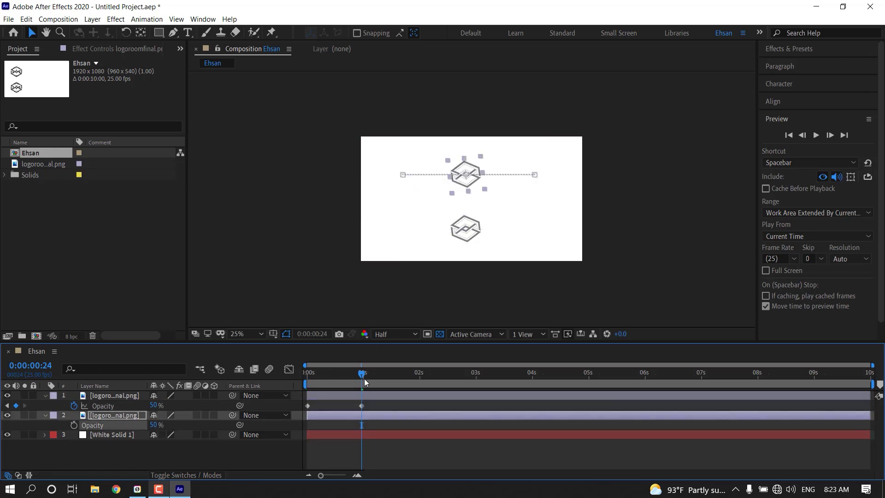
pyautogui.press('pagedown')
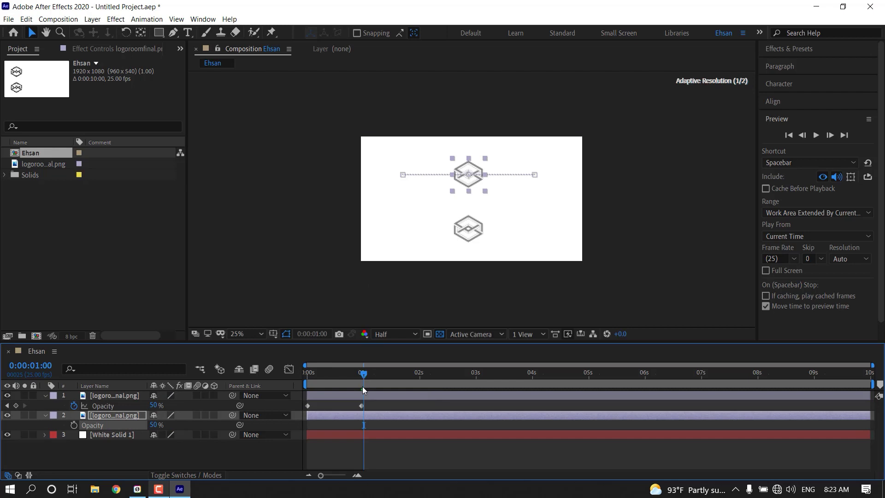
pyautogui.press('=')
pyautogui.click(358, 411)
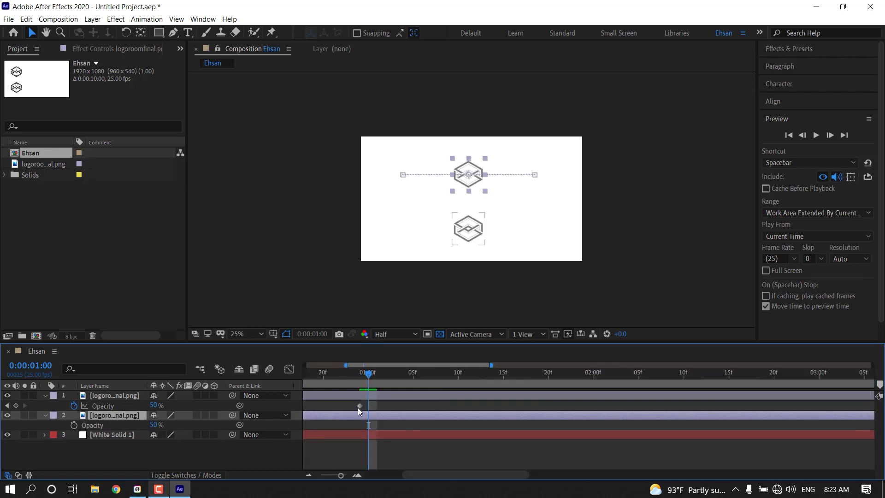
pyautogui.click(364, 406)
pyautogui.press('-')
# Step: Raise both logos' opacity back to 100% at two seconds
pyautogui.moveTo(372, 374); pyautogui.dragTo(488, 379)
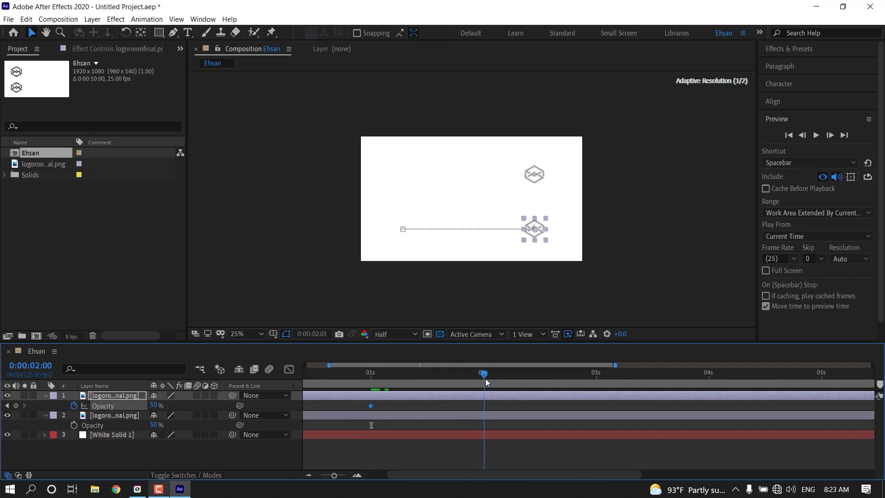
pyautogui.moveTo(158, 408); pyautogui.dragTo(181, 409)
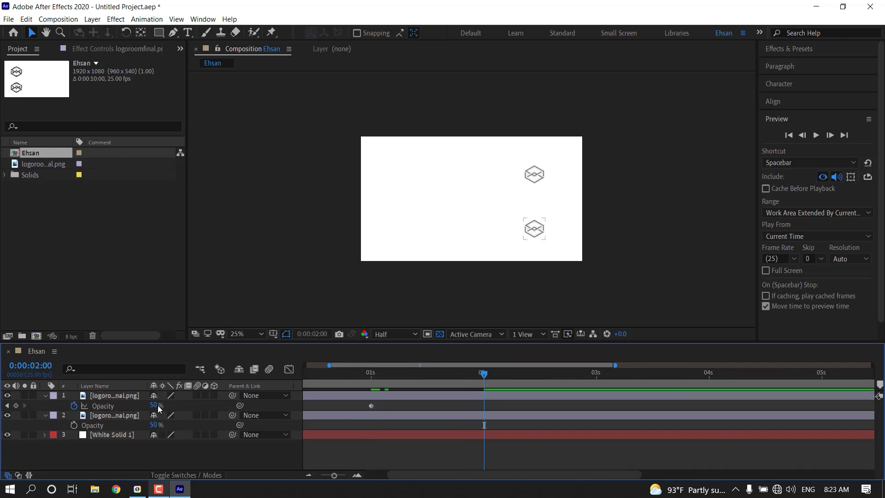
pyautogui.press('-')
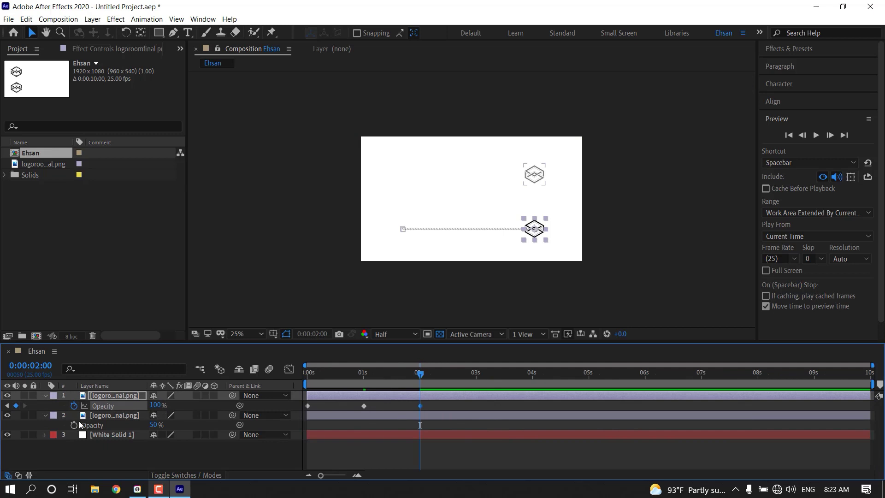
pyautogui.moveTo(154, 425); pyautogui.dragTo(649, 463)
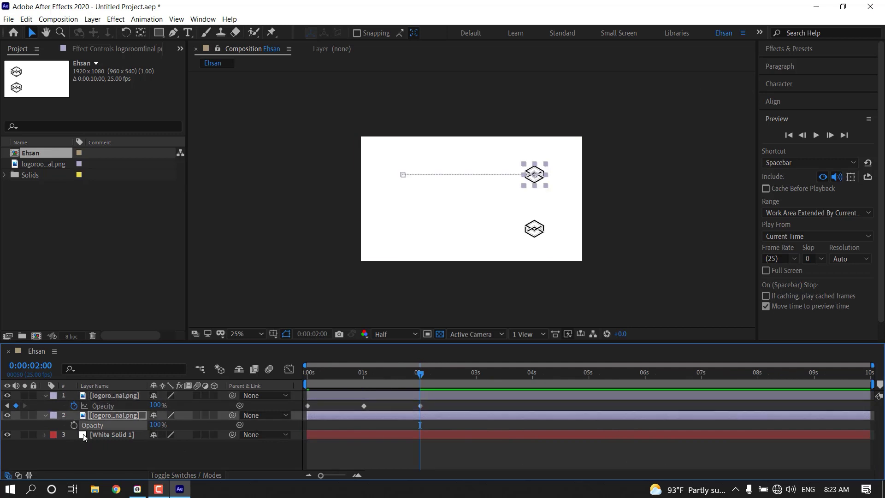
# Step: Confirm layer 2's opacity at 50% for one second and 100% at the start
pyautogui.click(6, 405)
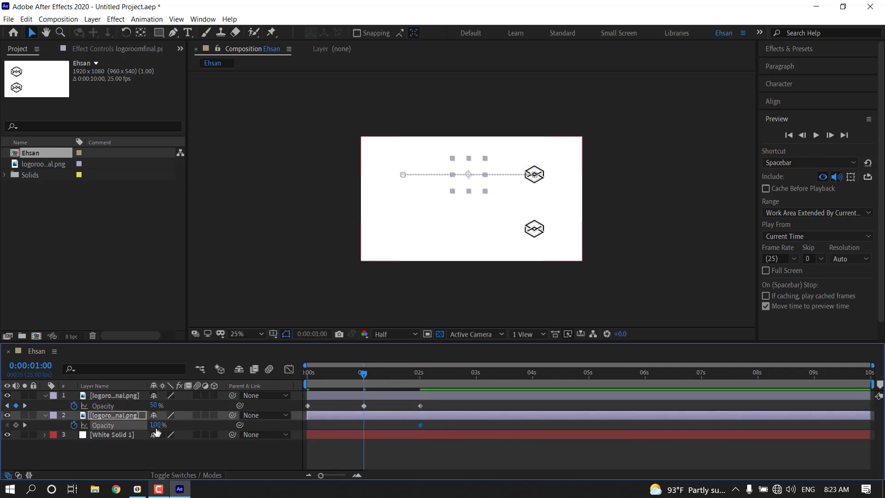
pyautogui.click(156, 424)
pyautogui.write('50')
pyautogui.press('Return')
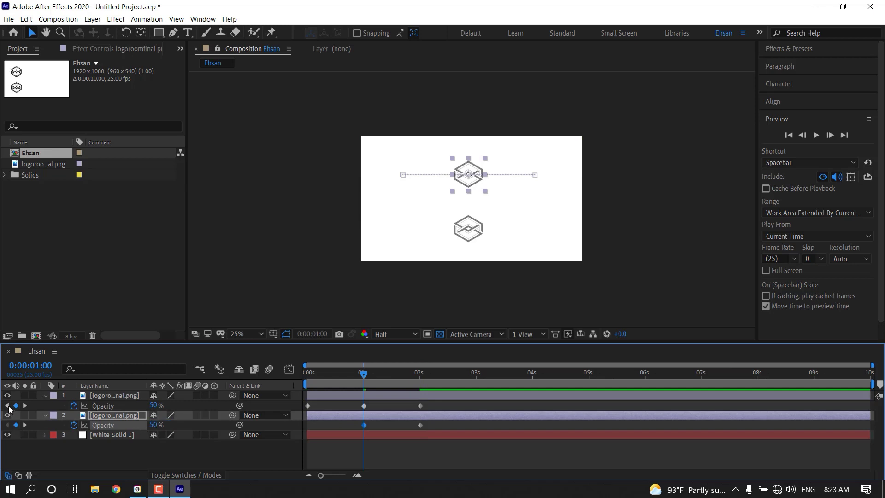
pyautogui.click(7, 406)
pyautogui.click(155, 425)
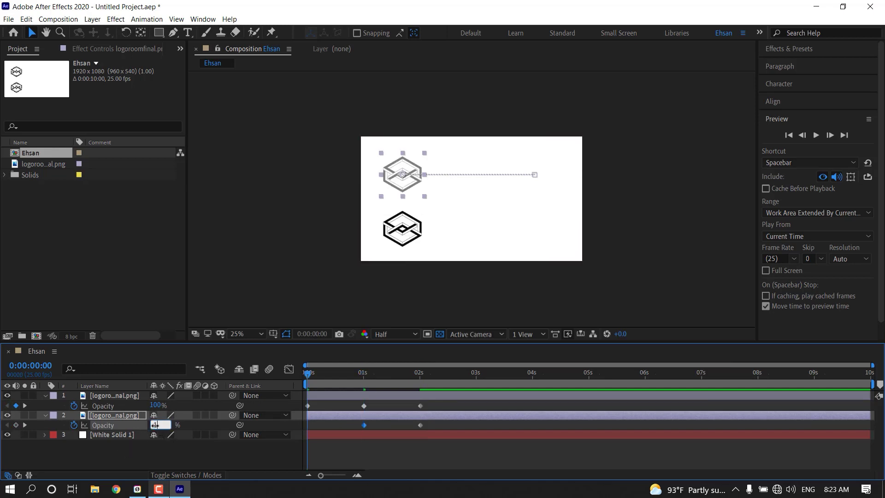
pyautogui.write('100')
pyautogui.press('Return')
# Step: Preview the opacity fade and select layer 1
pyautogui.press('space')
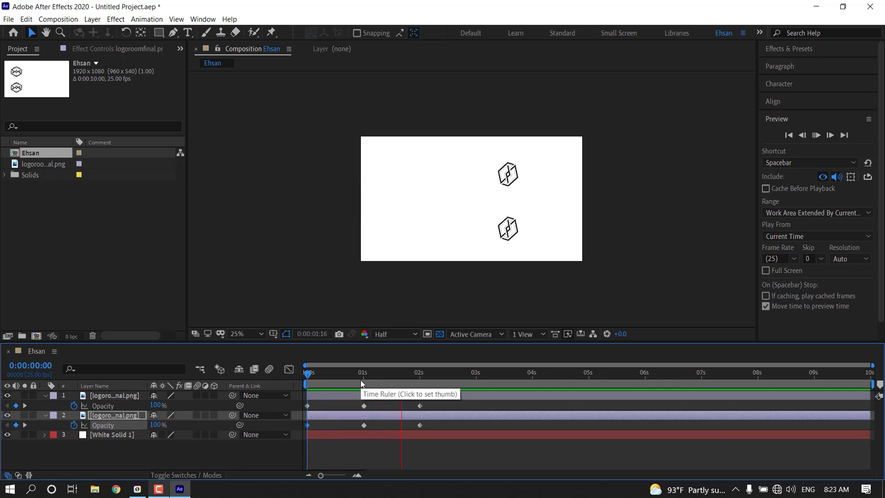
pyautogui.click(309, 373)
pyautogui.click(109, 394)
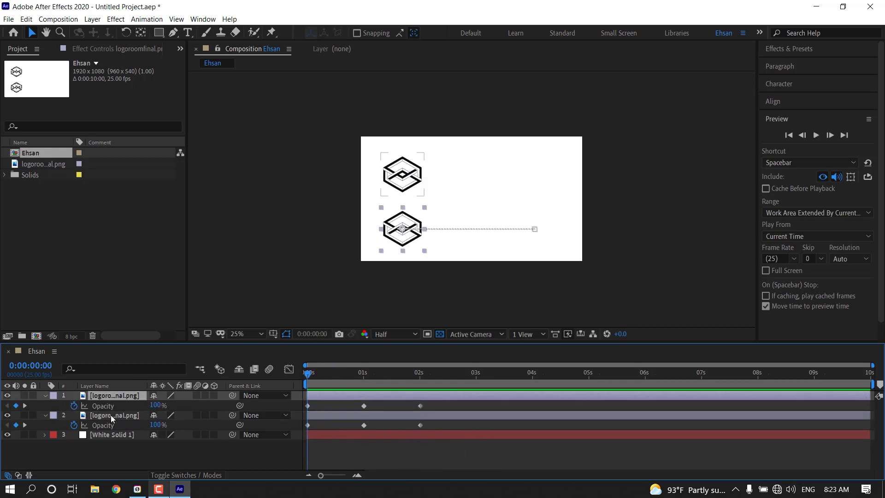
# Step: Show Scale for both logos and move their 2-second Scale keyframes to one second
pyautogui.keyDown('ctrl'); pyautogui.click(111, 414); pyautogui.keyUp('ctrl')
pyautogui.press('s')
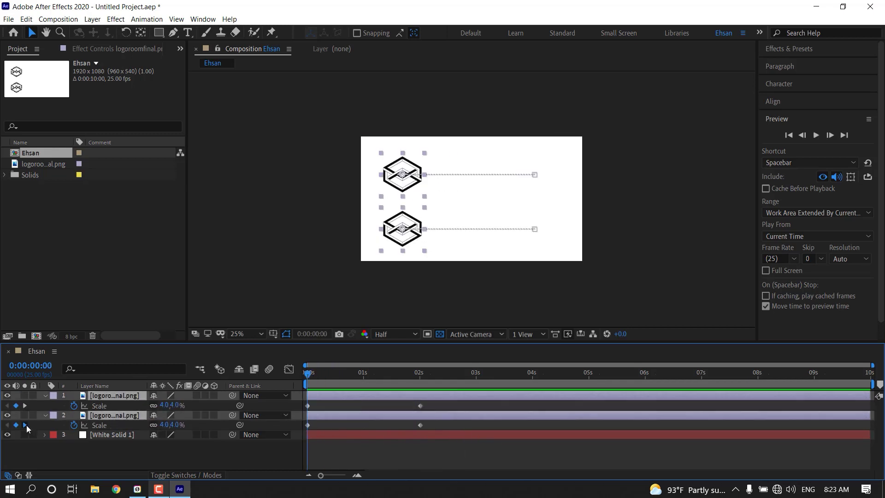
pyautogui.click(25, 425)
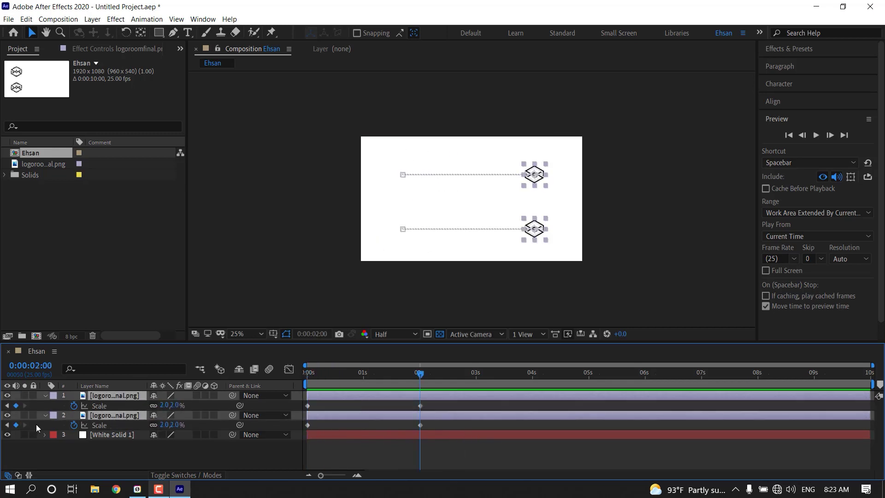
pyautogui.moveTo(412, 376); pyautogui.dragTo(364, 376)
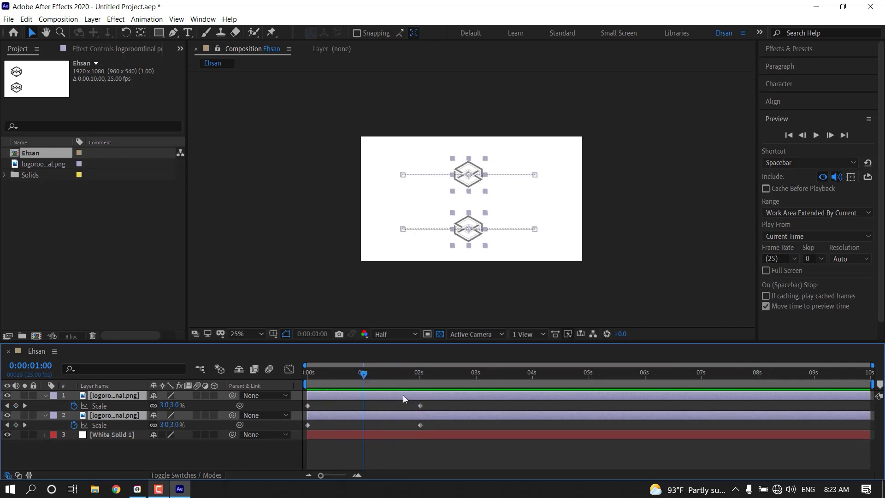
pyautogui.moveTo(430, 403)
pyautogui.mouseDown()
pyautogui.moveTo(417, 423)
pyautogui.moveTo(368, 377)
pyautogui.moveTo(419, 379)
pyautogui.mouseUp()
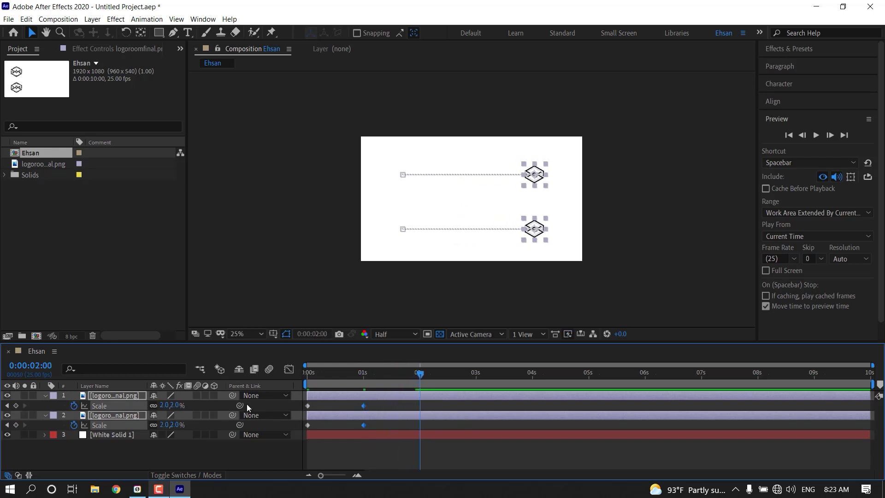
# Step: Add 4.0% Scale keyframes at two seconds on both logos
pyautogui.click(166, 405)
pyautogui.press('Return')
pyautogui.click(167, 424)
pyautogui.click(213, 455)
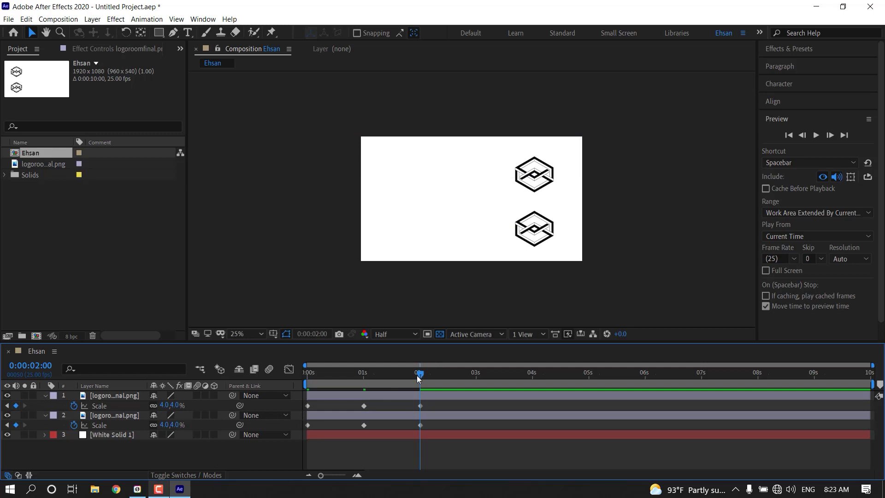
# Step: Preview and scrub the full animation, then select layer 1
pyautogui.moveTo(419, 375); pyautogui.dragTo(293, 383)
pyautogui.press('space')
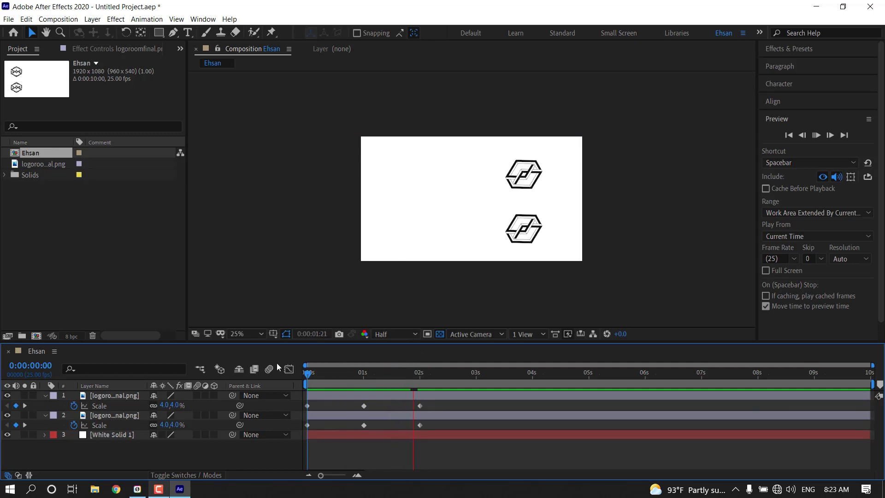
pyautogui.click(302, 371)
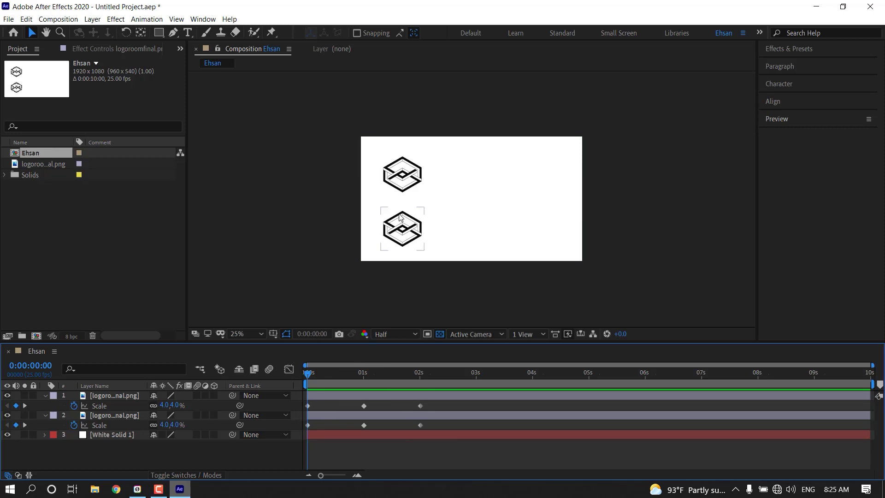
pyautogui.moveTo(308, 375); pyautogui.dragTo(275, 394)
pyautogui.click(97, 395)
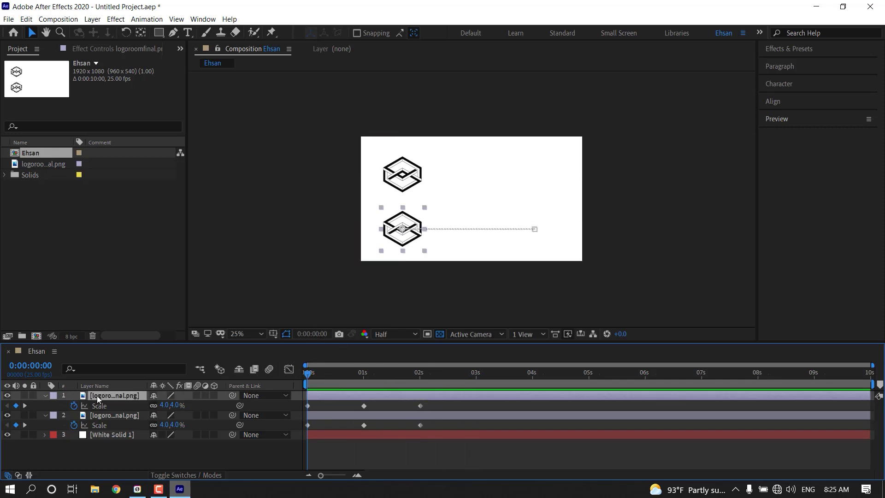
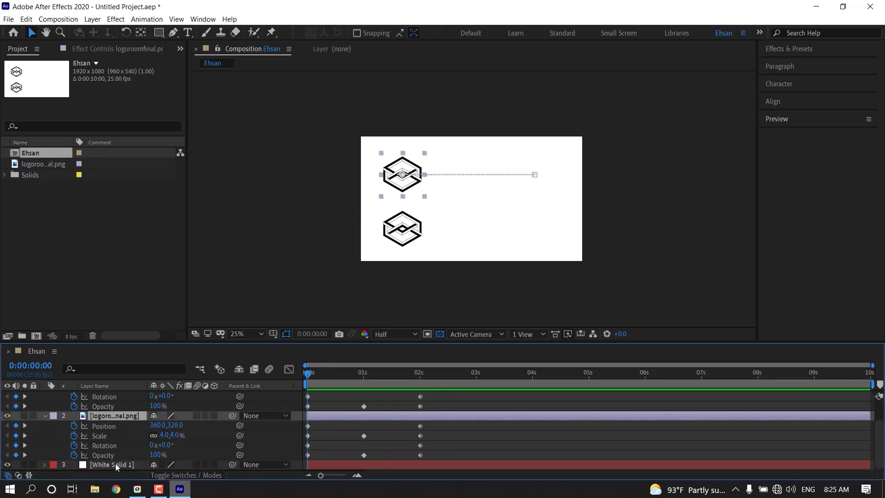
# Step: Scrub through the logos' slide, spin and scale, then select both logo layers
pyautogui.scroll(2, 344, 397)
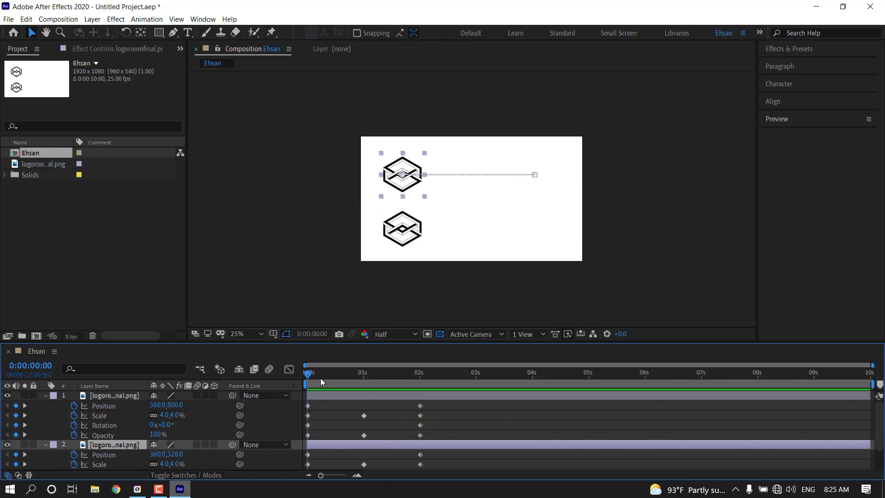
pyautogui.moveTo(309, 375)
pyautogui.mouseDown()
pyautogui.moveTo(401, 384)
pyautogui.moveTo(291, 383)
pyautogui.moveTo(417, 383)
pyautogui.moveTo(293, 385)
pyautogui.mouseUp()
pyautogui.click(116, 444)
pyautogui.keyDown('shift'); pyautogui.click(116, 444); pyautogui.keyUp('shift')
# Step: Show only Position on both logo layers, then select the top logo layer alone
pyautogui.press('u')
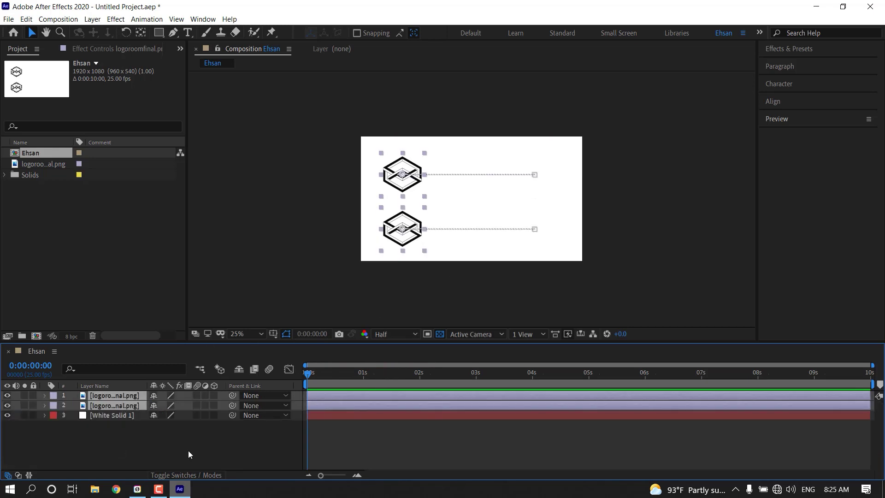
pyautogui.press('u')
pyautogui.click(185, 455)
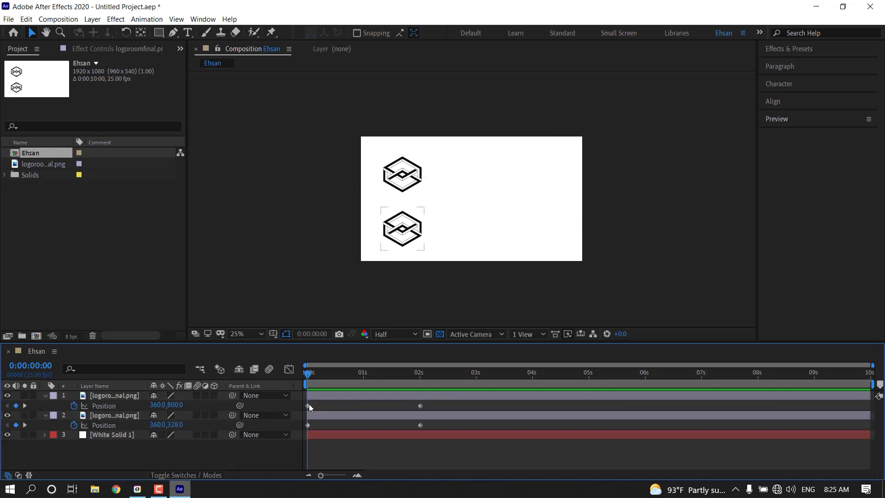
pyautogui.click(136, 395)
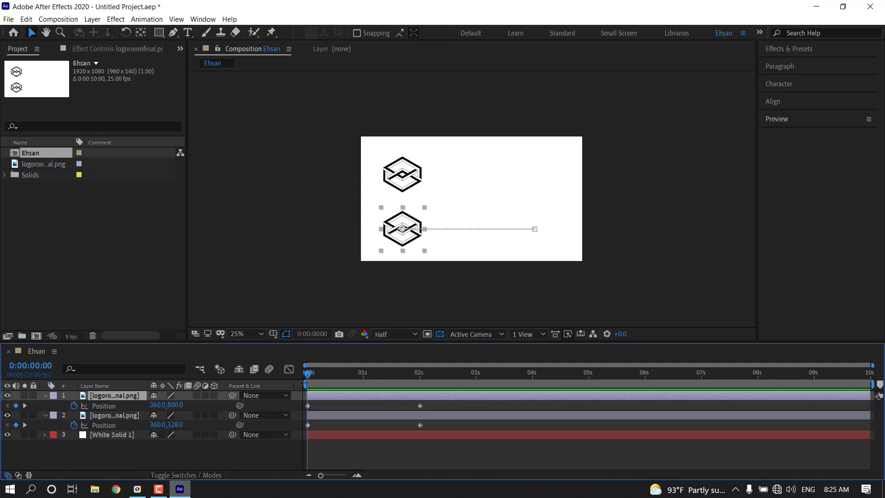
# Step: Preview the motion and marquee-select the top layer's Position keyframes at 0 s and 2 s
pyautogui.moveTo(427, 405); pyautogui.dragTo(304, 407)
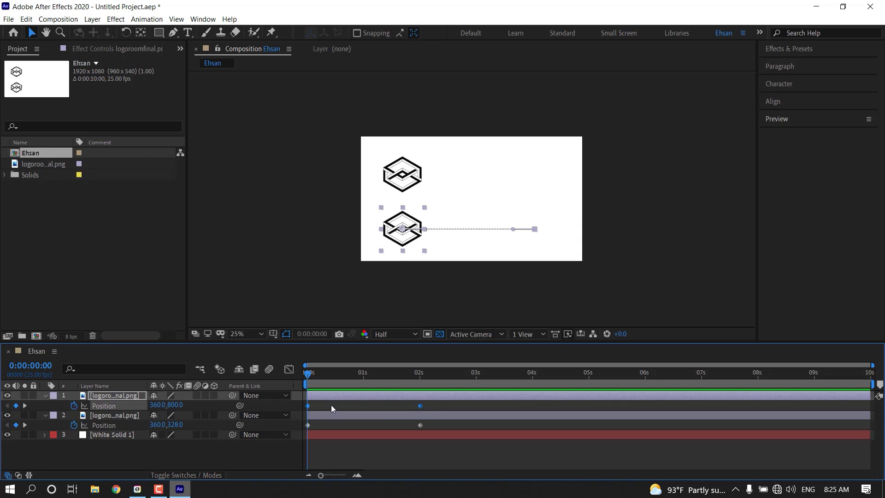
pyautogui.click(331, 446)
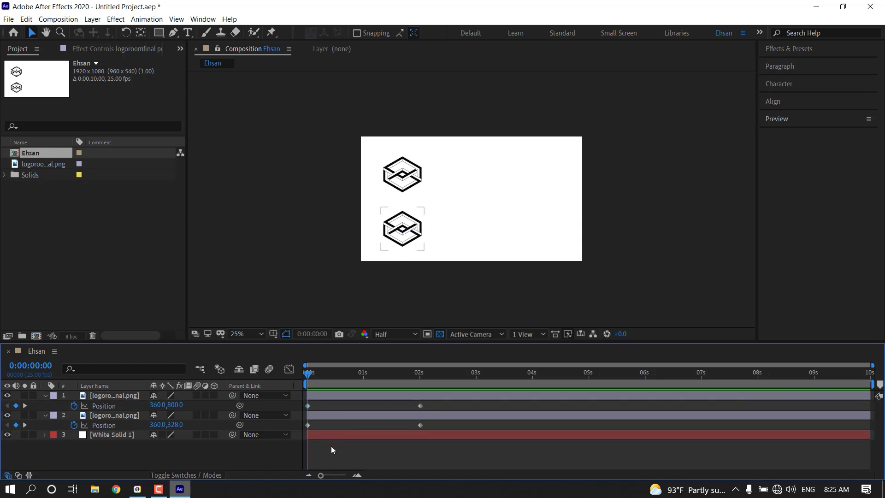
pyautogui.click(308, 404)
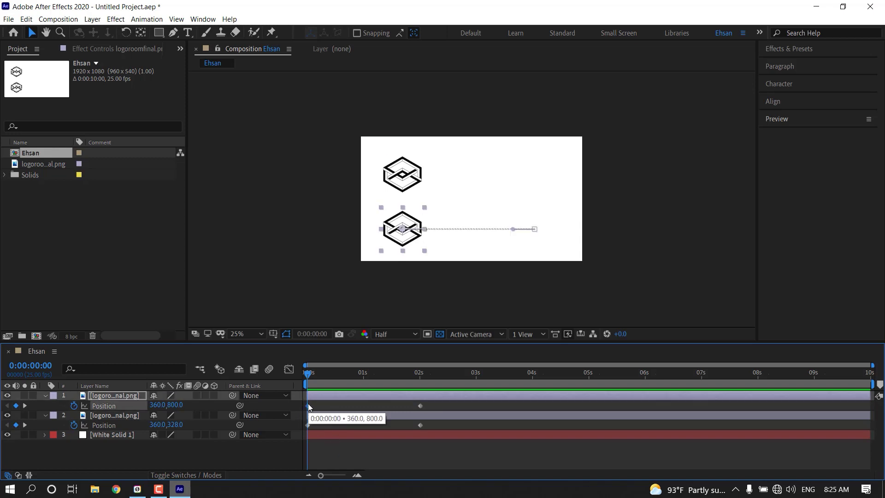
pyautogui.press('space')
pyautogui.press('space')
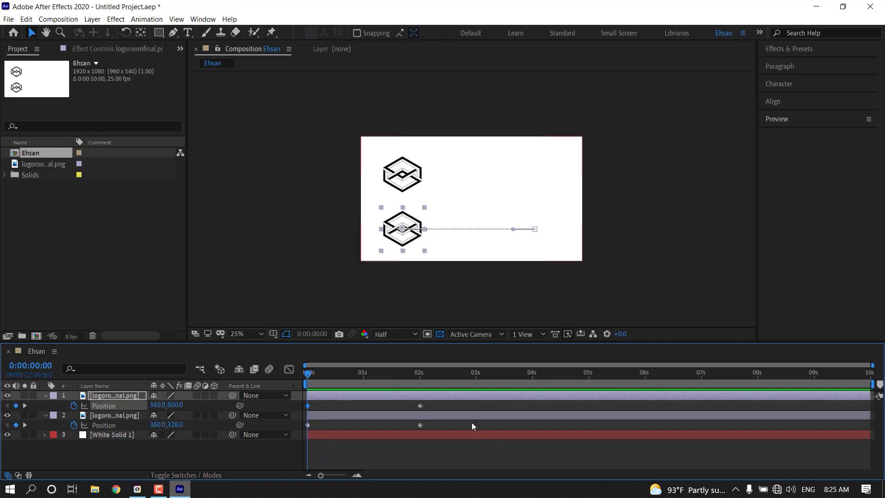
pyautogui.moveTo(425, 405); pyautogui.dragTo(298, 408)
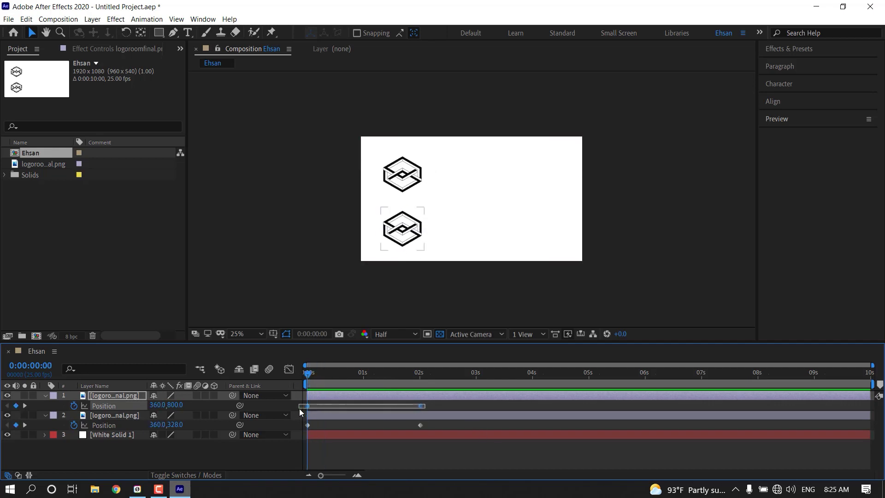
# Step: Switch the timeline to the Graph Editor and set it to Edit Speed Graph
pyautogui.click(287, 369)
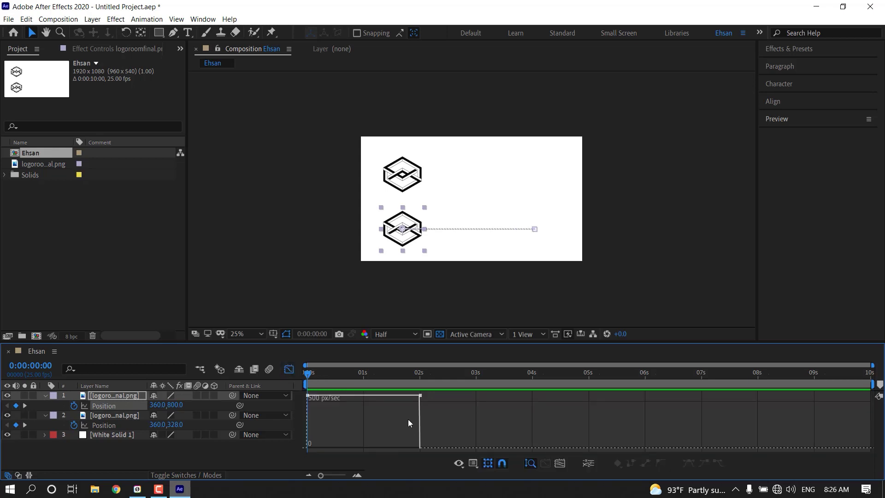
pyautogui.rightClick(454, 418)
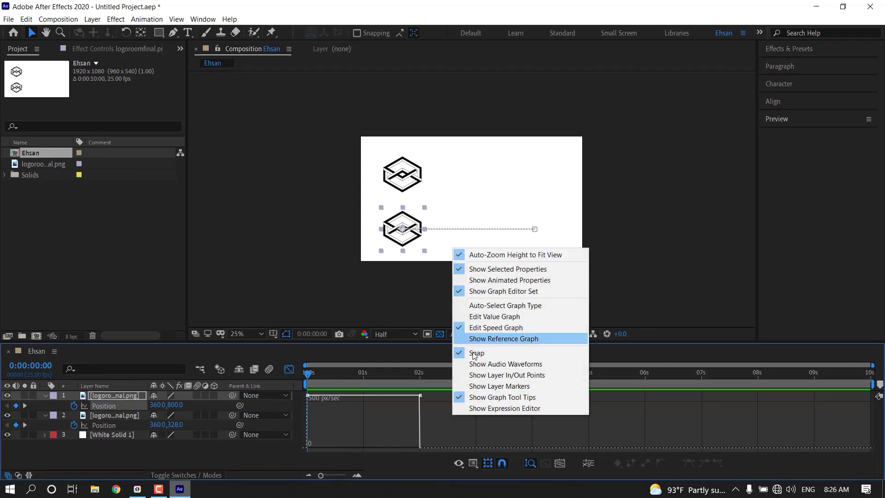
pyautogui.click(489, 328)
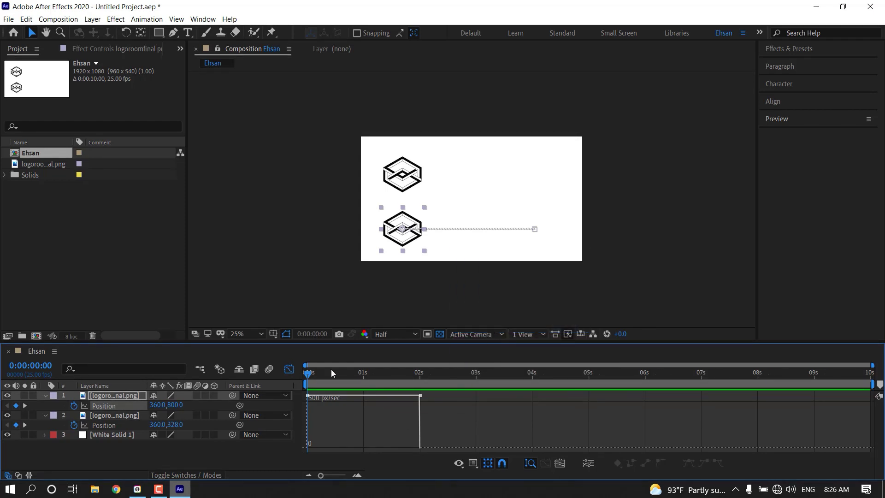
pyautogui.moveTo(317, 371); pyautogui.dragTo(297, 375)
pyautogui.rightClick(455, 403)
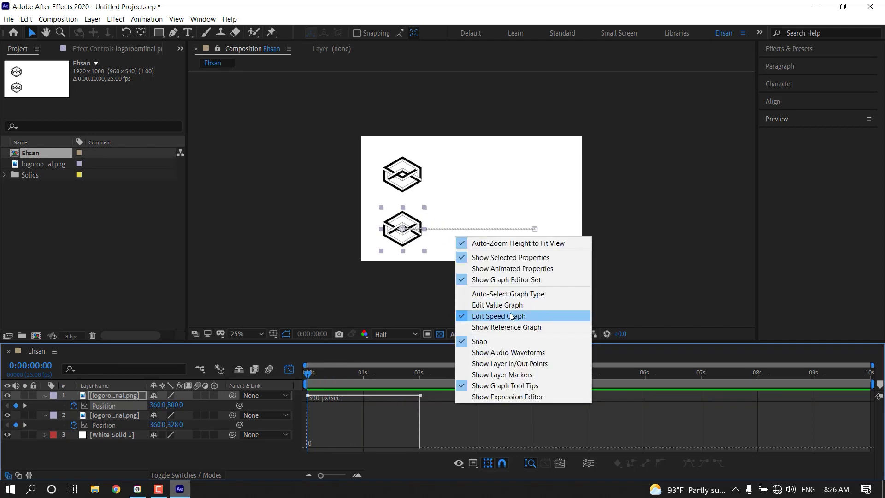
pyautogui.click(502, 374)
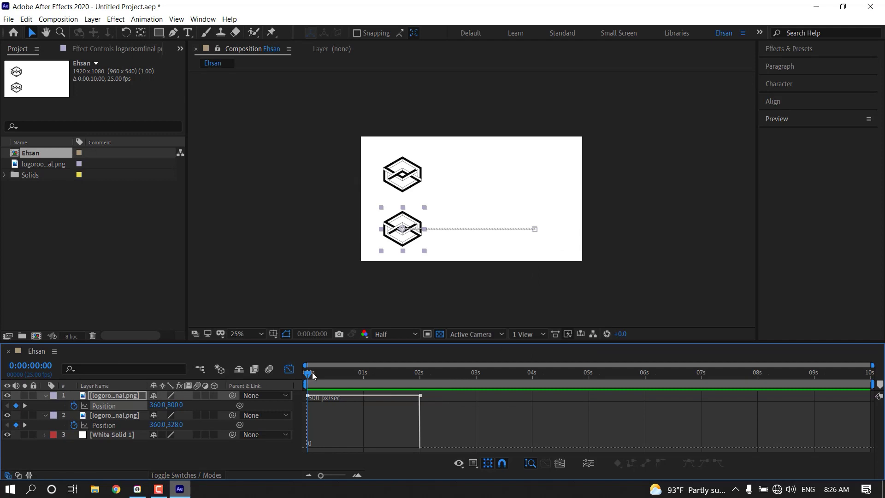
# Step: Select the top layer's Position keyframes and fit the speed curve from 0f to 02:00f
pyautogui.moveTo(326, 372); pyautogui.dragTo(289, 380)
pyautogui.click(105, 410)
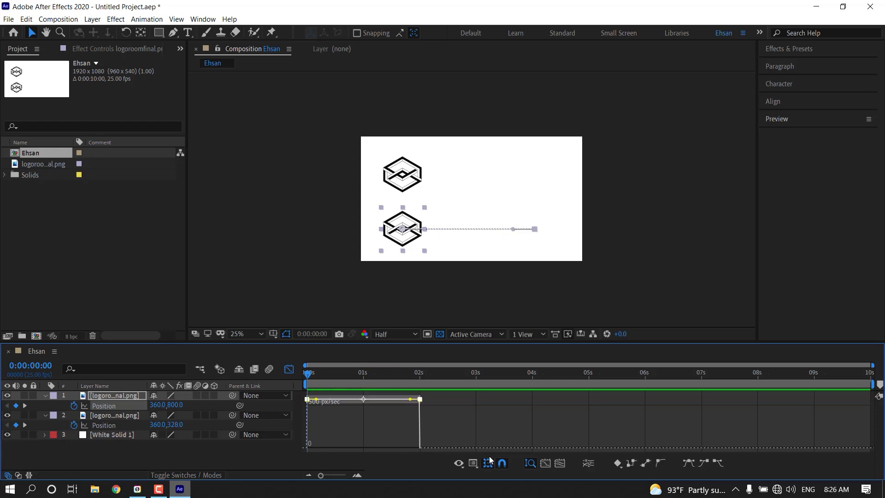
pyautogui.click(559, 463)
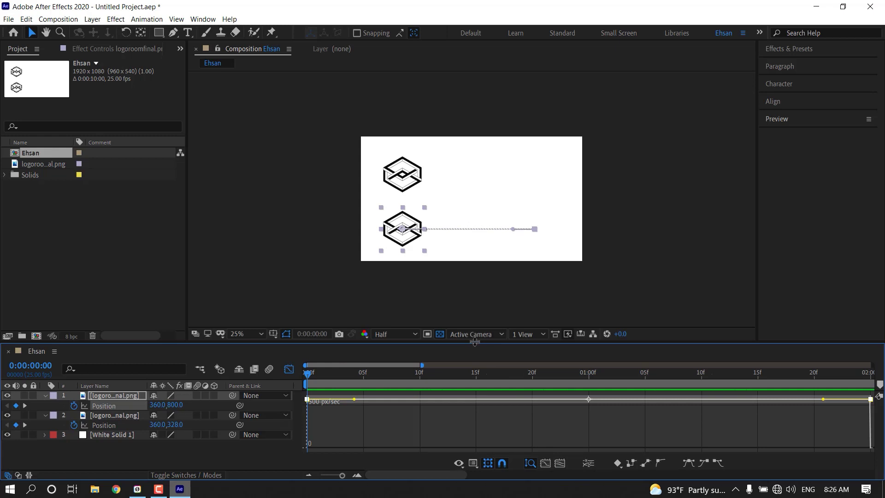
# Step: Apply Easy Ease to the top logo's Position keyframes, peaking near 845 px/sec at 1 s, and preview
pyautogui.moveTo(475, 342); pyautogui.dragTo(471, 308)
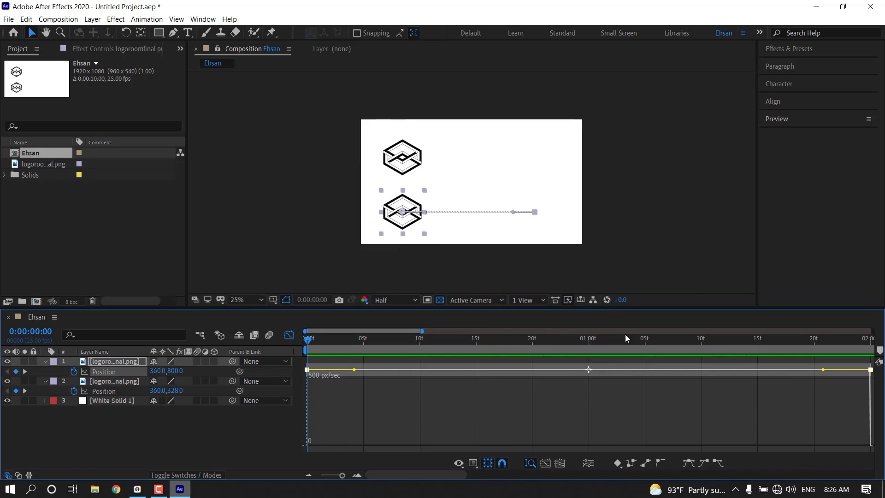
pyautogui.click(687, 462)
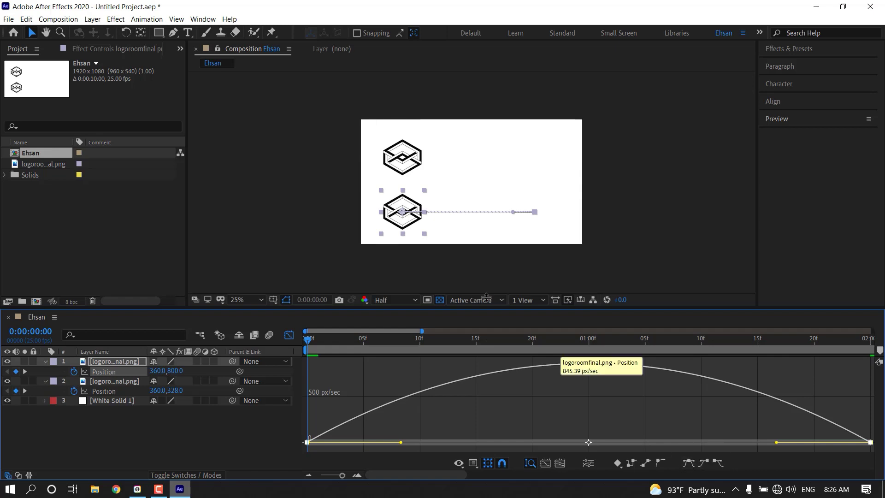
pyautogui.press('space')
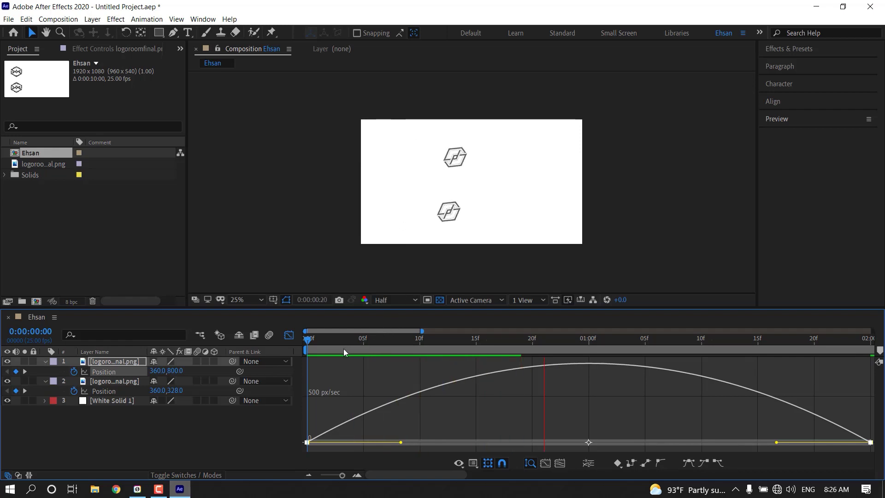
pyautogui.moveTo(303, 341); pyautogui.dragTo(861, 415)
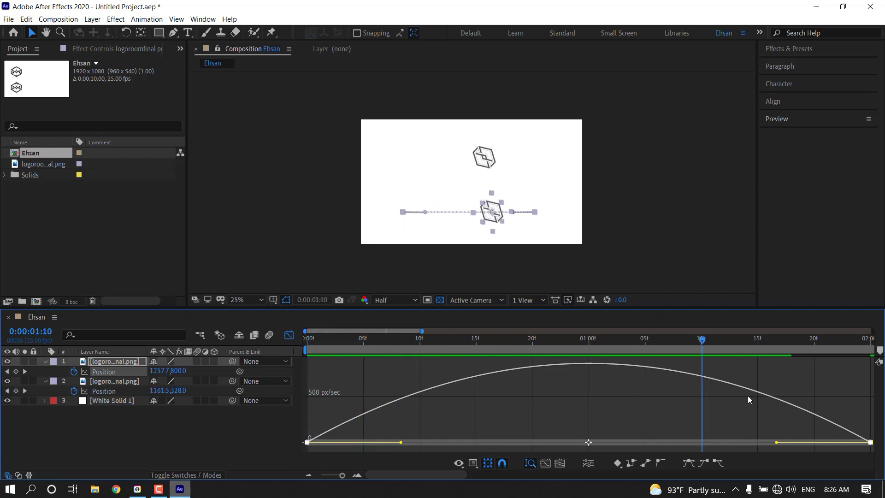
pyautogui.press('Home')
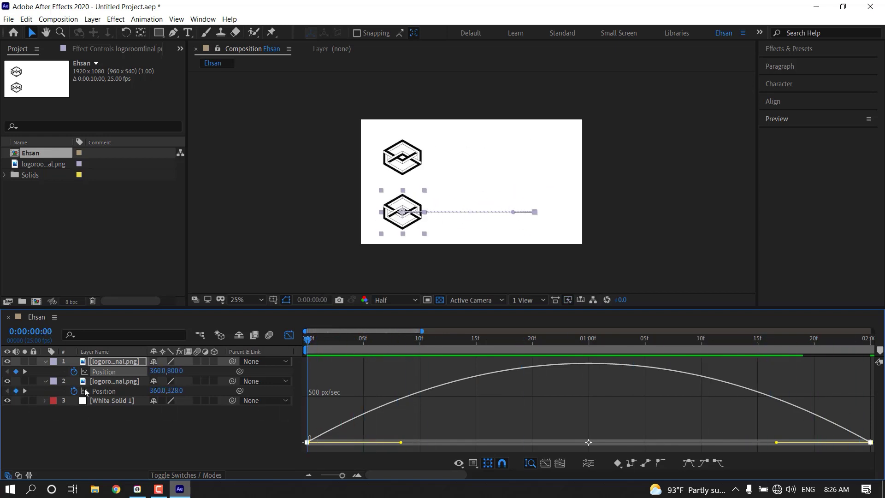
# Step: Remove the Scale, Rotation and Opacity keyframes from both logo layers, then collapse both layers
pyautogui.keyDown('shift'); pyautogui.click(104, 382); pyautogui.keyUp('shift')
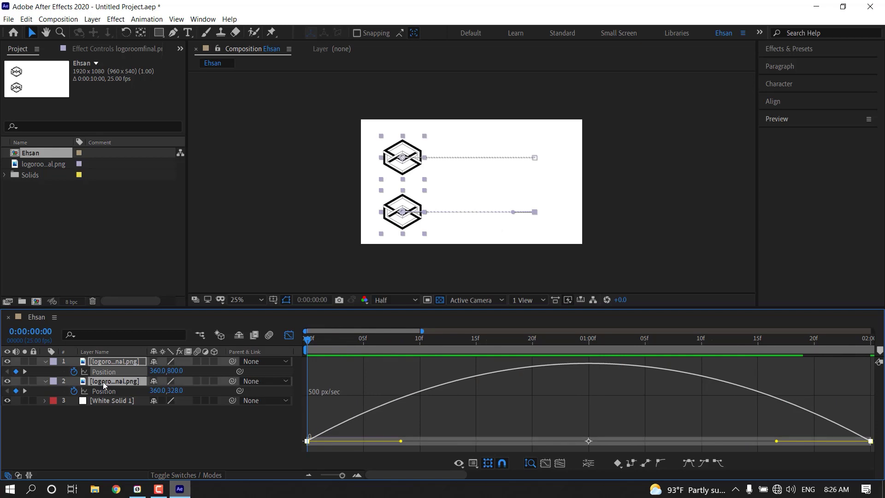
pyautogui.press('u')
pyautogui.click(84, 380)
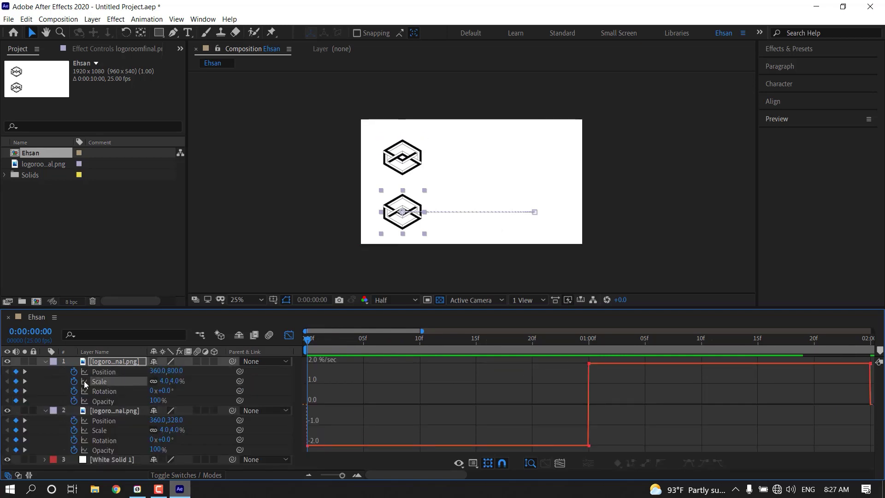
pyautogui.click(74, 381)
pyautogui.click(73, 391)
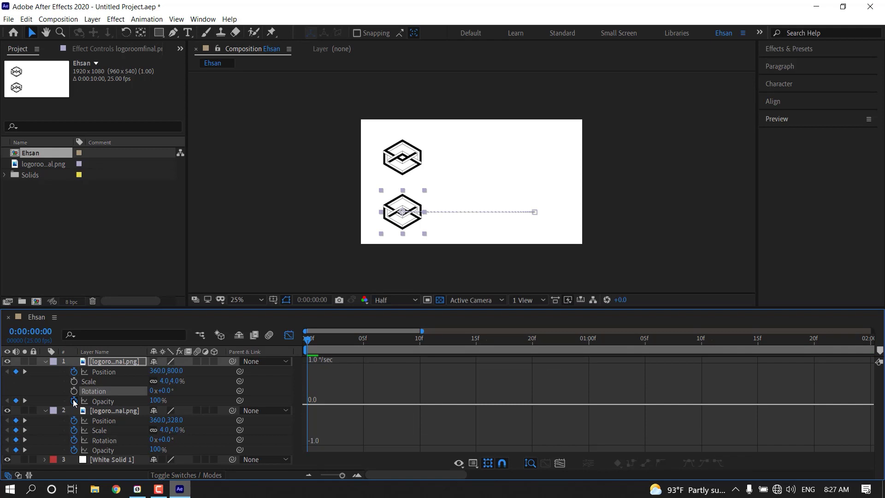
pyautogui.click(74, 400)
pyautogui.click(74, 430)
pyautogui.click(74, 440)
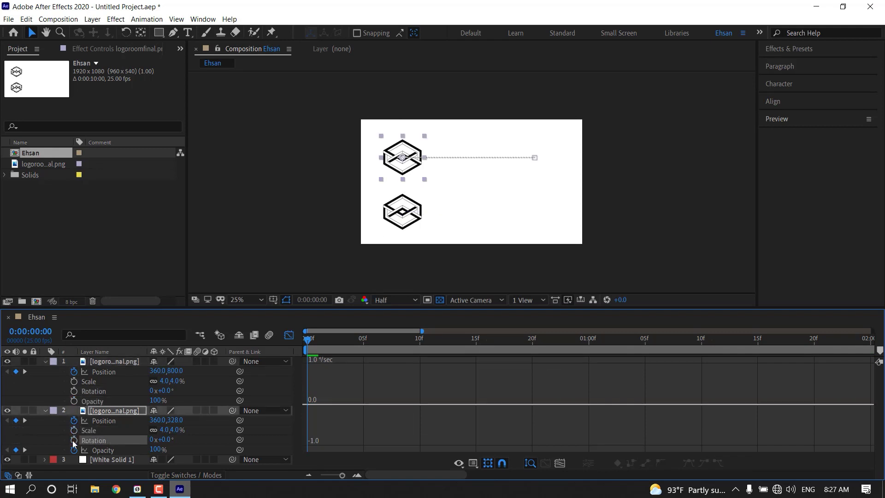
pyautogui.click(74, 449)
pyautogui.click(45, 411)
pyautogui.click(44, 361)
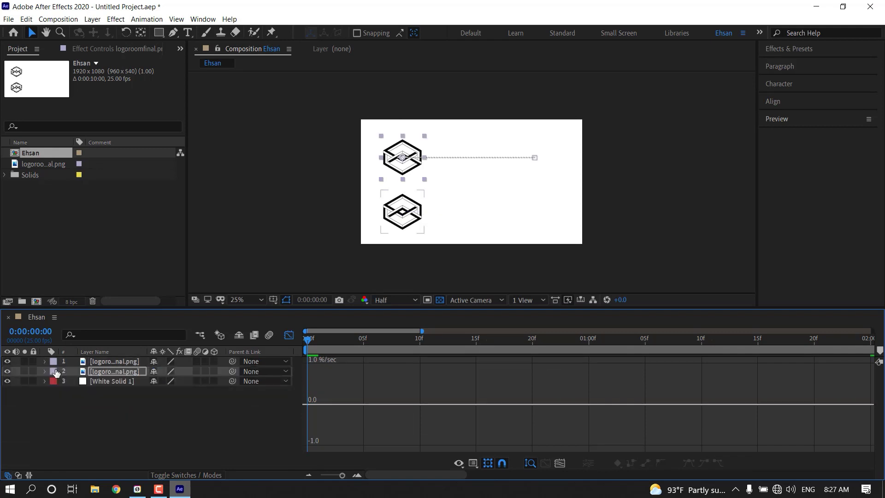
# Step: Show Position, preview the animation, and hide the upper logo to preview the lower one alone
pyautogui.press('p')
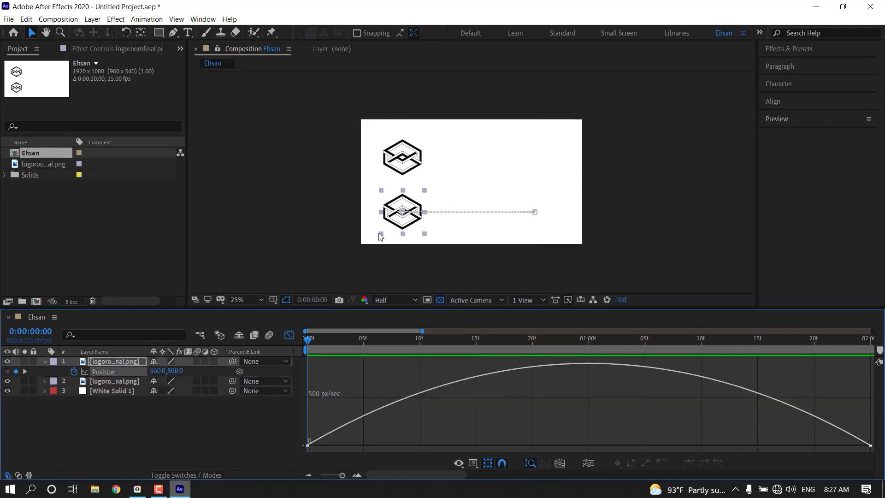
pyautogui.click(454, 232)
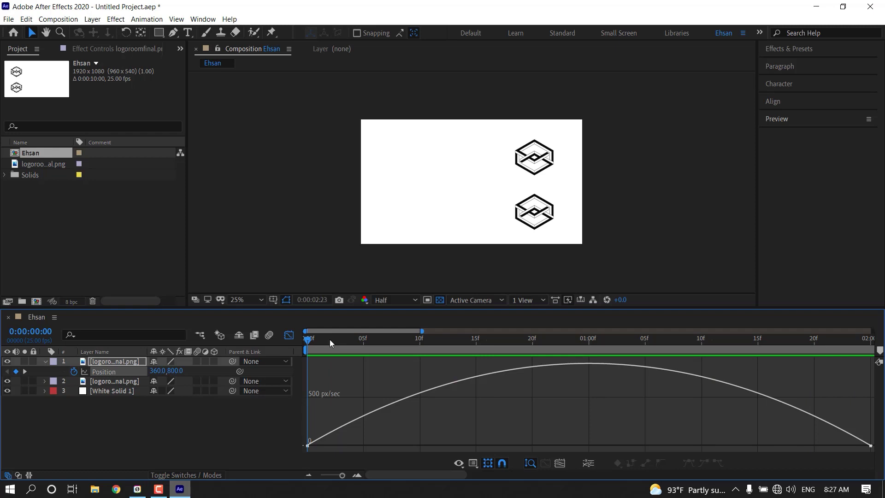
pyautogui.press('space')
pyautogui.click(7, 361)
pyautogui.press('space')
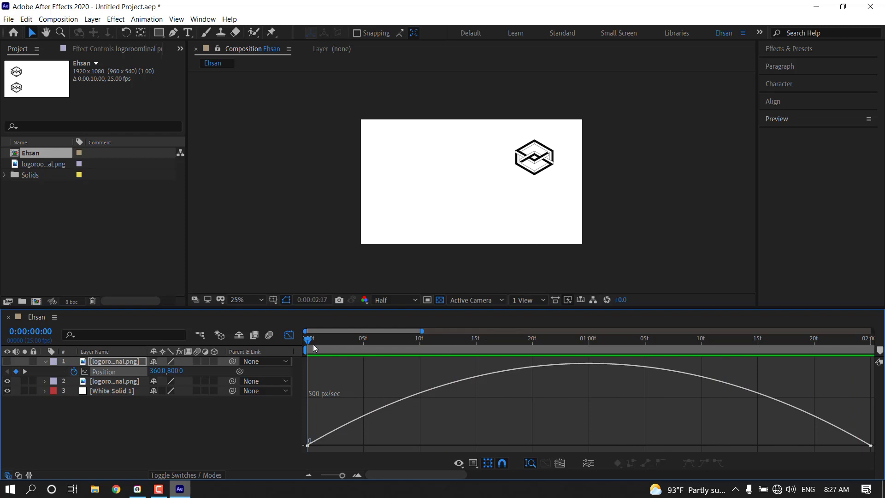
pyautogui.press('space')
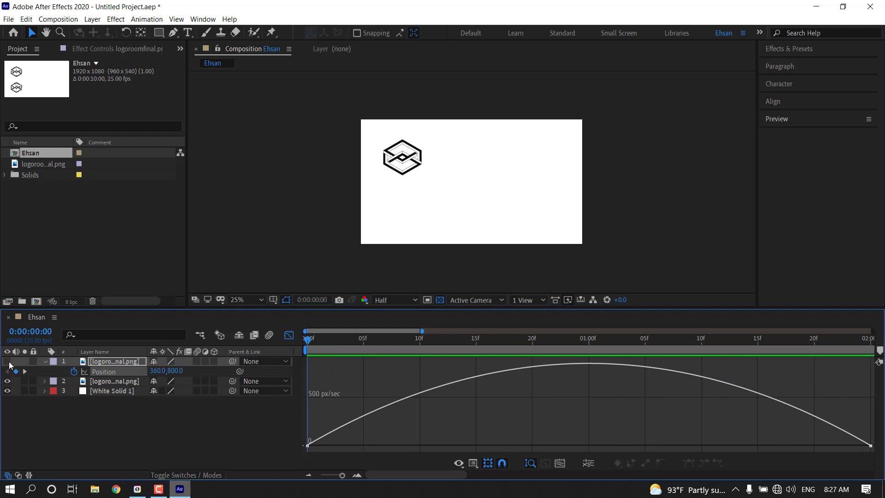
pyautogui.click(8, 362)
pyautogui.click(8, 382)
pyautogui.press('space')
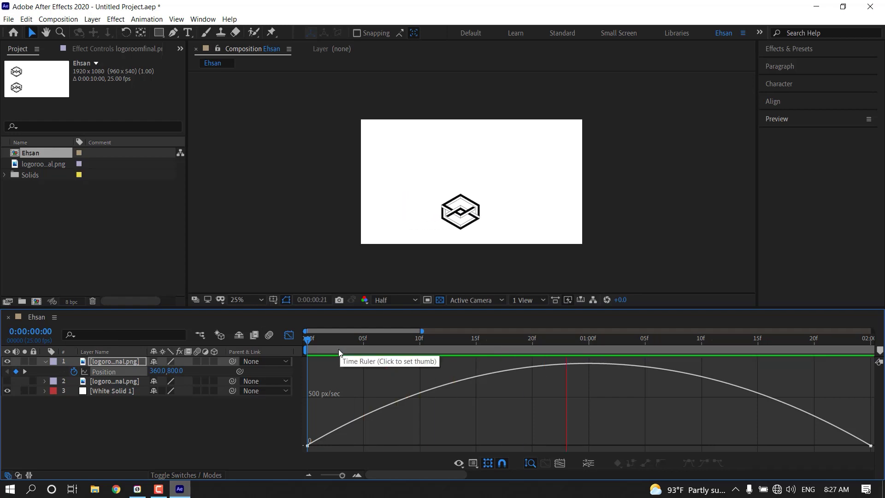
pyautogui.press('space')
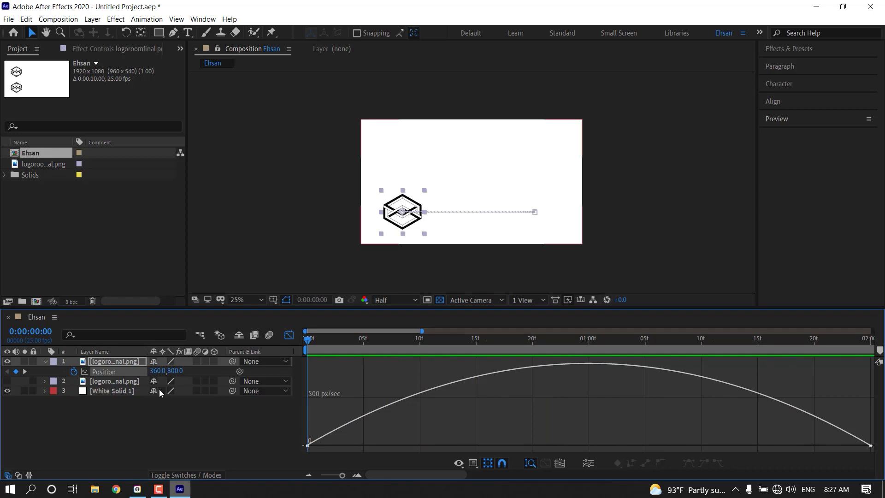
# Step: Drag the final keyframe's influence handle left so speed peaks early then tapers, and preview
pyautogui.click(129, 372)
pyautogui.moveTo(777, 441); pyautogui.dragTo(589, 441)
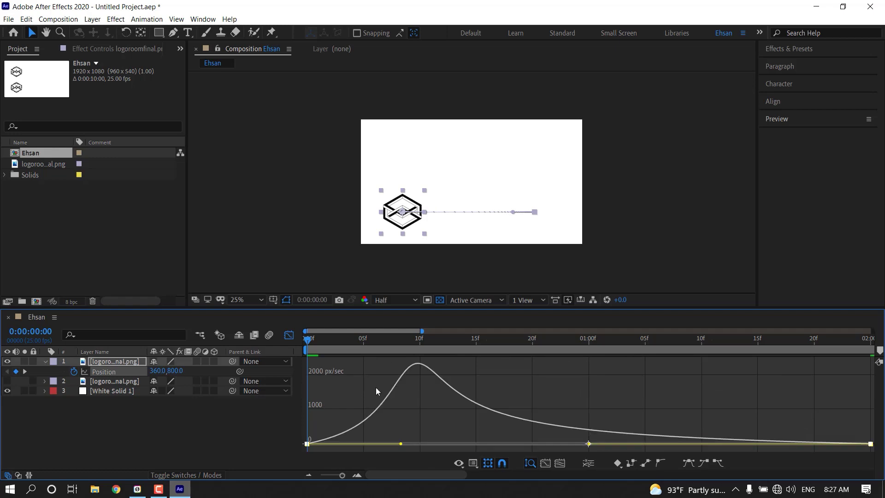
pyautogui.press('space')
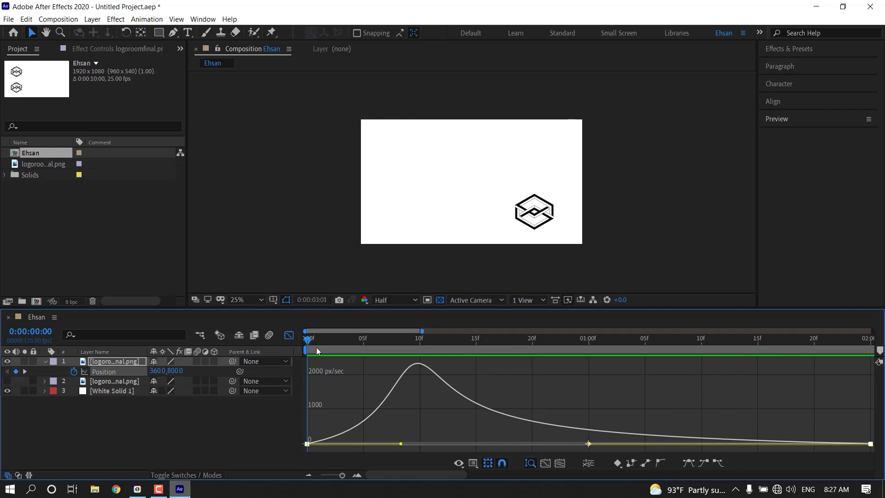
pyautogui.press('space')
pyautogui.press('space')
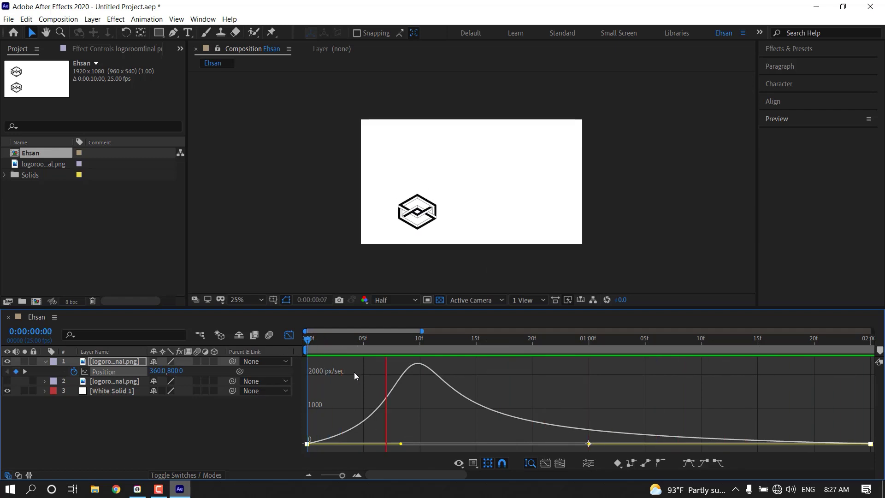
# Step: Rework both Position keyframes' influence handles, ending with the final keyframe at 100% influence
pyautogui.moveTo(401, 444)
pyautogui.mouseDown()
pyautogui.moveTo(368, 445)
pyautogui.moveTo(441, 446)
pyautogui.mouseUp()
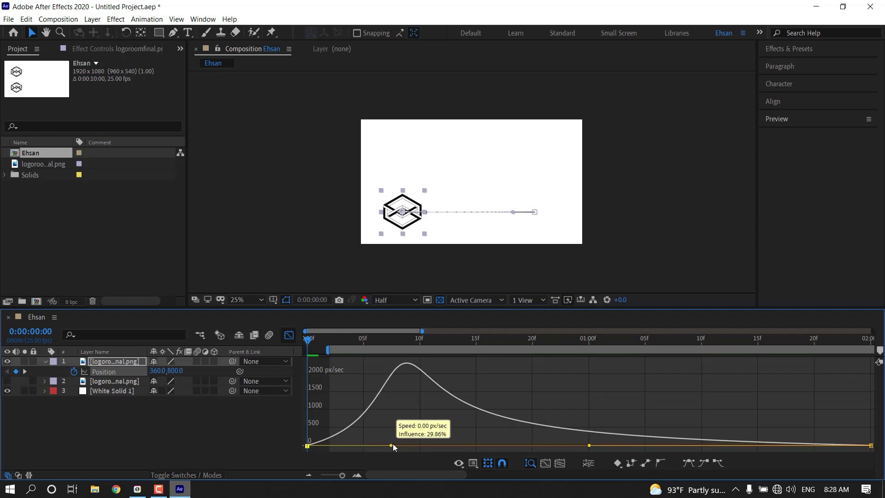
pyautogui.moveTo(590, 446); pyautogui.dragTo(818, 445)
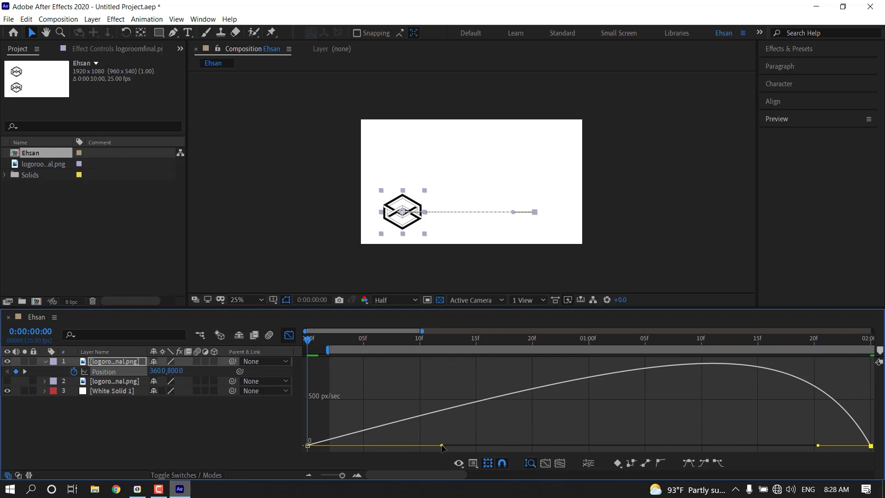
pyautogui.moveTo(441, 445); pyautogui.dragTo(588, 445)
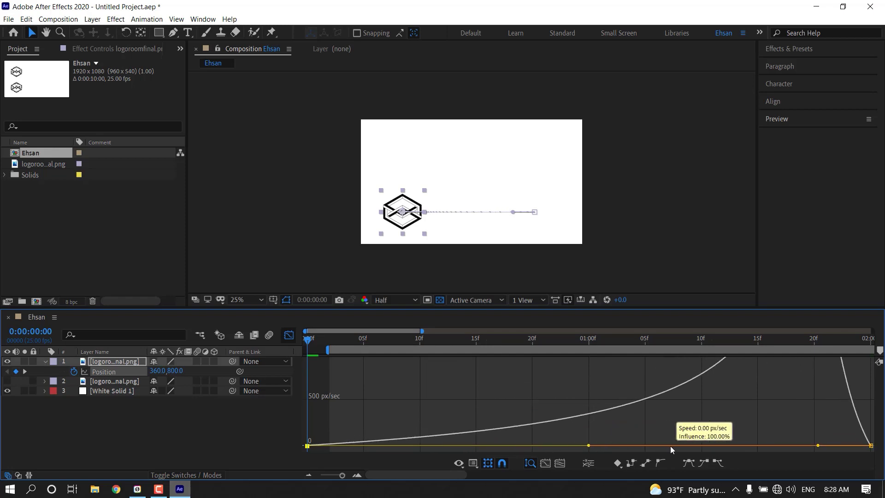
pyautogui.press('space')
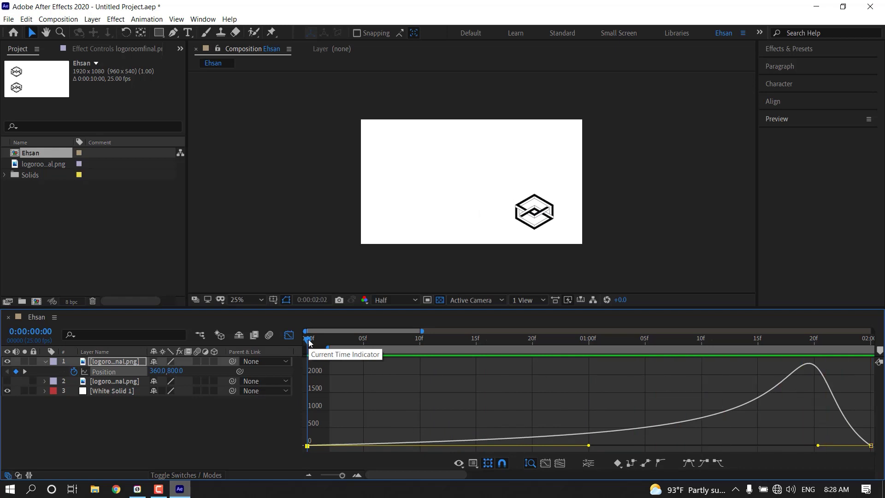
pyautogui.moveTo(309, 342); pyautogui.dragTo(499, 409)
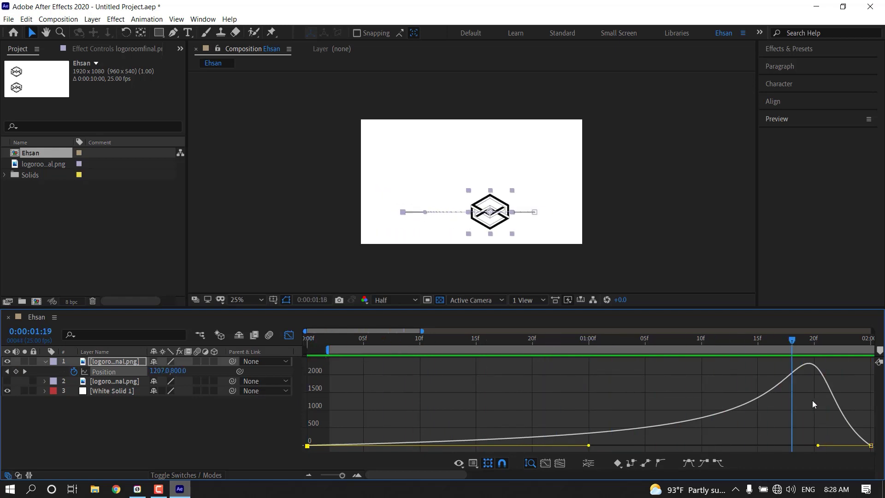
pyautogui.moveTo(589, 446)
pyautogui.mouseDown()
pyautogui.moveTo(453, 431)
pyautogui.moveTo(461, 436)
pyautogui.mouseUp()
pyautogui.hotkey('ctrl', 'z')
pyautogui.moveTo(817, 445); pyautogui.dragTo(517, 449)
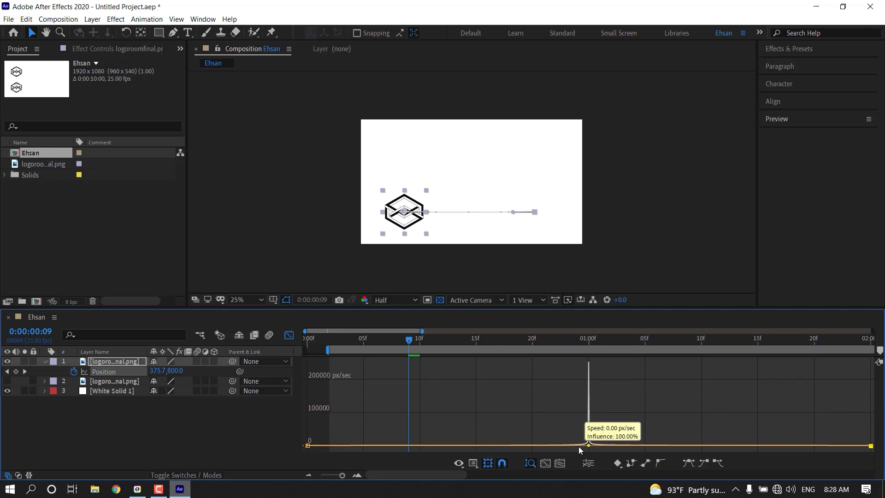
pyautogui.moveTo(589, 445)
pyautogui.mouseDown()
pyautogui.moveTo(602, 446)
pyautogui.moveTo(573, 445)
pyautogui.mouseUp()
pyautogui.press('space')
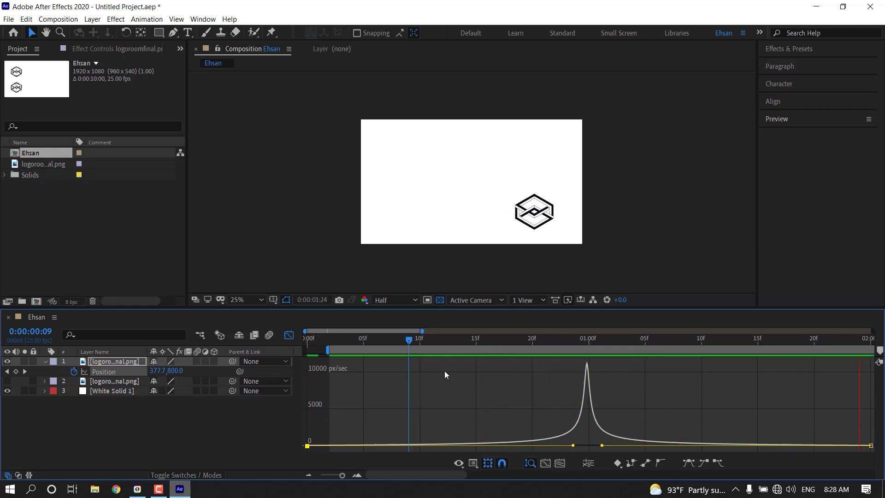
pyautogui.moveTo(409, 339)
pyautogui.mouseDown()
pyautogui.moveTo(668, 374)
pyautogui.moveTo(508, 369)
pyautogui.mouseUp()
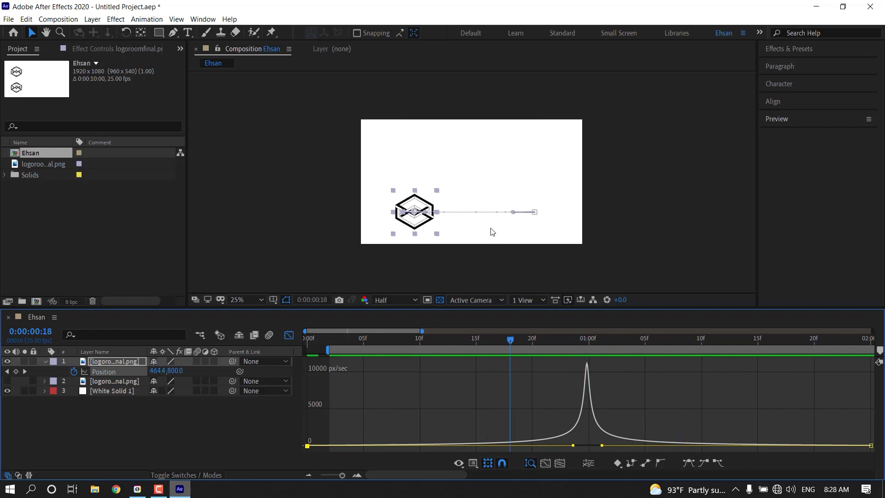
pyautogui.press('.')
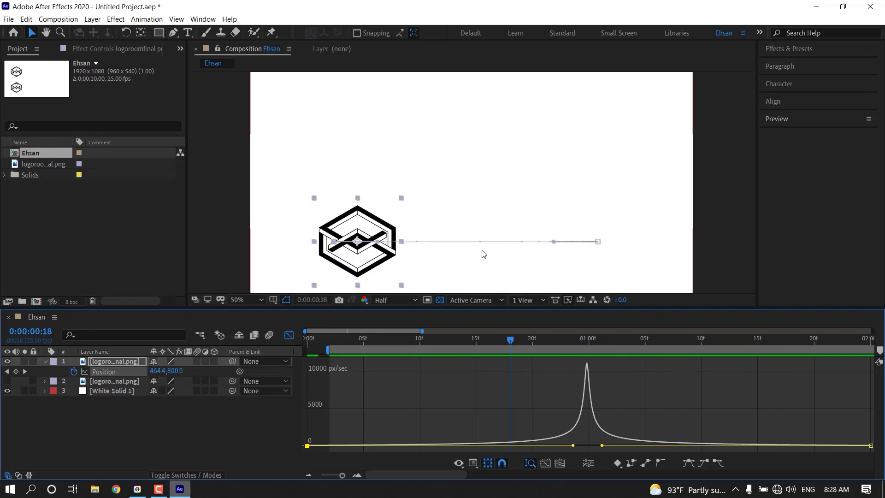
pyautogui.click(549, 267)
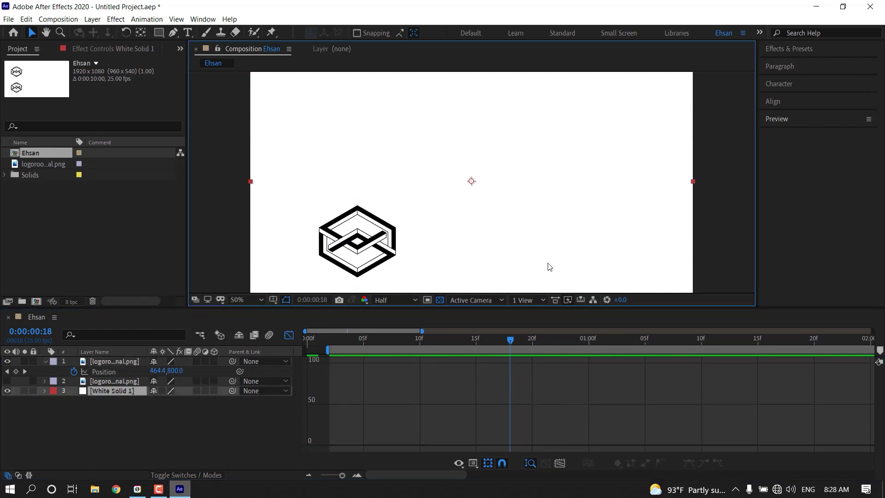
pyautogui.click(111, 371)
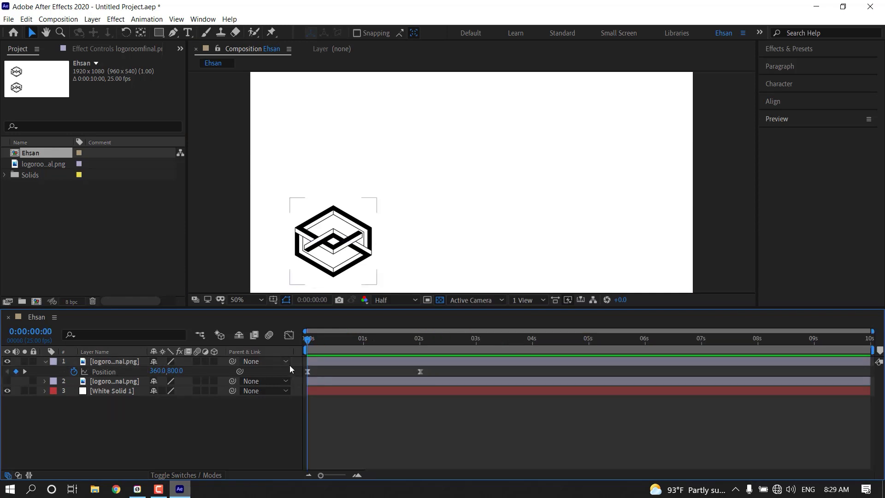
# Step: Toggle the logo's 0 s and 2 s Position keyframes to hold and preview the jump right
pyautogui.moveTo(430, 369); pyautogui.dragTo(306, 372)
pyautogui.rightClick(306, 372)
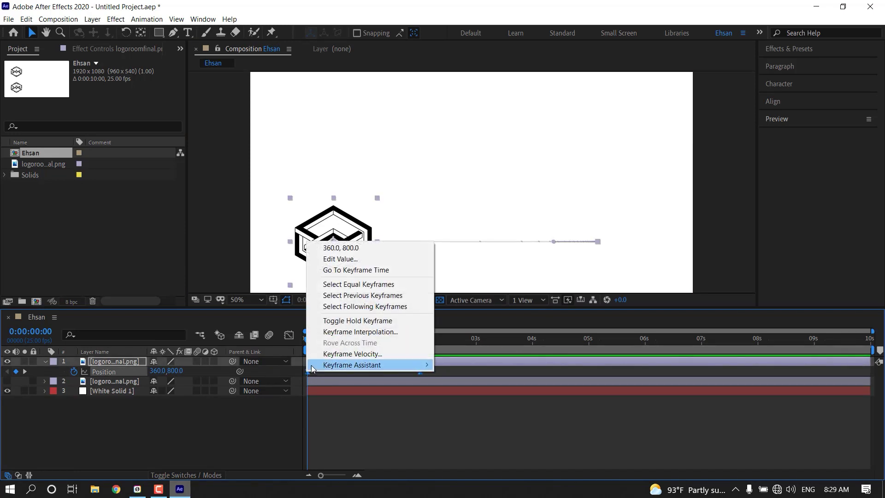
pyautogui.click(382, 321)
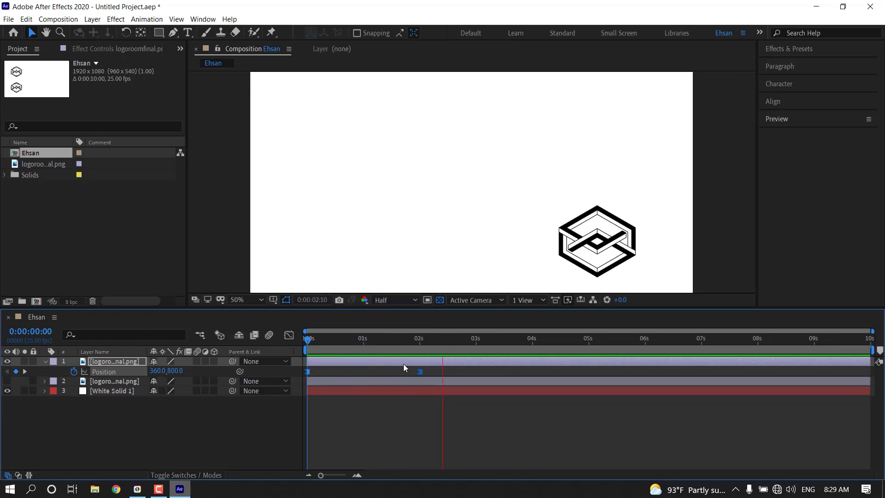
pyautogui.moveTo(390, 345)
pyautogui.mouseDown()
pyautogui.moveTo(419, 344)
pyautogui.moveTo(321, 349)
pyautogui.moveTo(432, 362)
pyautogui.moveTo(333, 362)
pyautogui.mouseUp()
pyautogui.press('space')
pyautogui.press('space')
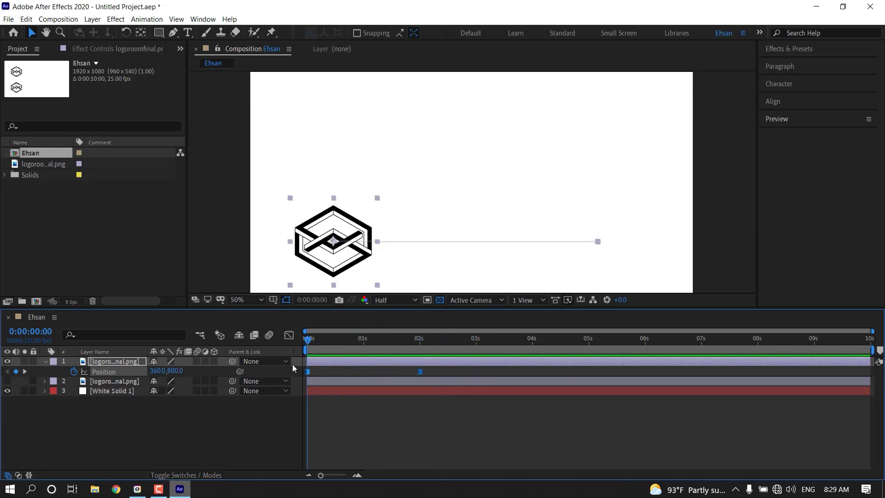
pyautogui.click(363, 431)
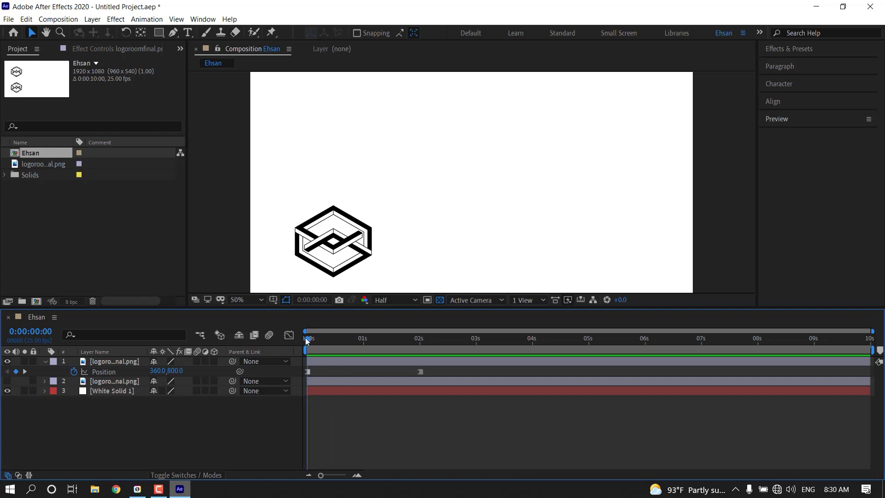
# Step: Keyframe the logo's Opacity at 100%, 0%, 100% and 0% at 0, 1, 2 and 3 seconds
pyautogui.click(111, 362)
pyautogui.press('t')
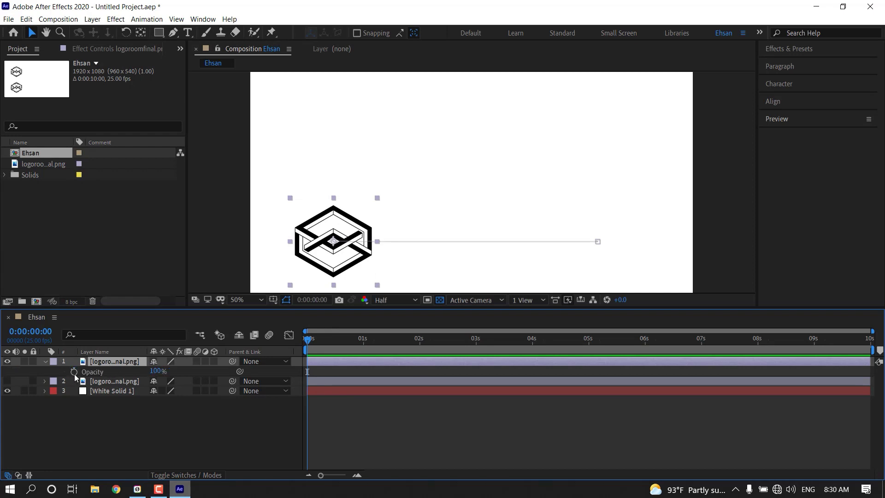
pyautogui.click(74, 372)
pyautogui.moveTo(314, 340); pyautogui.dragTo(364, 339)
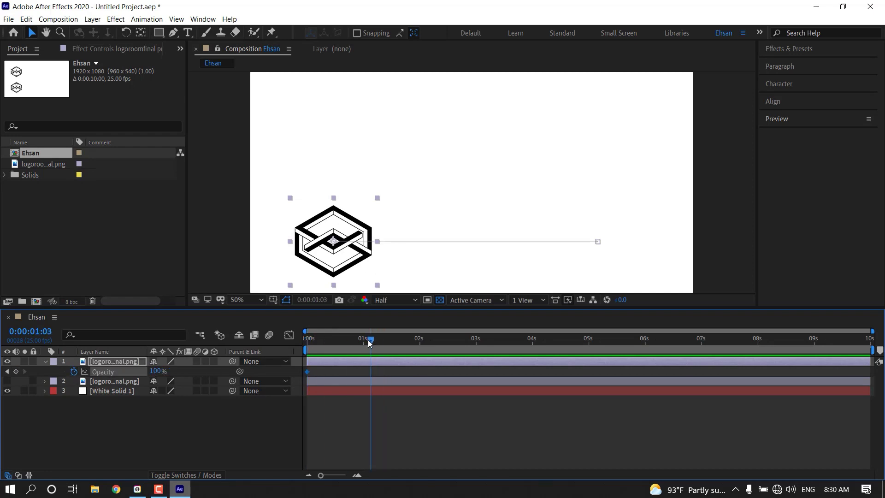
pyautogui.moveTo(147, 372); pyautogui.dragTo(111, 371)
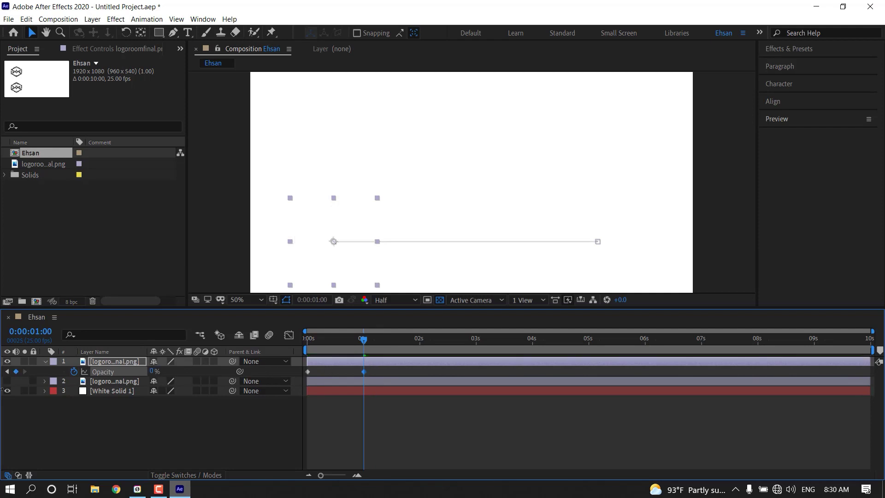
pyautogui.moveTo(366, 341); pyautogui.dragTo(424, 348)
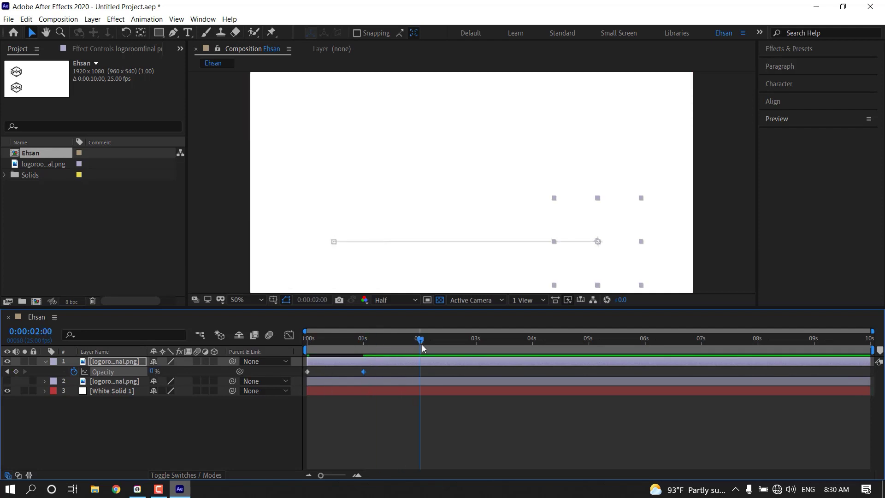
pyautogui.moveTo(152, 371)
pyautogui.mouseDown()
pyautogui.moveTo(467, 351)
pyautogui.moveTo(476, 341)
pyautogui.mouseUp()
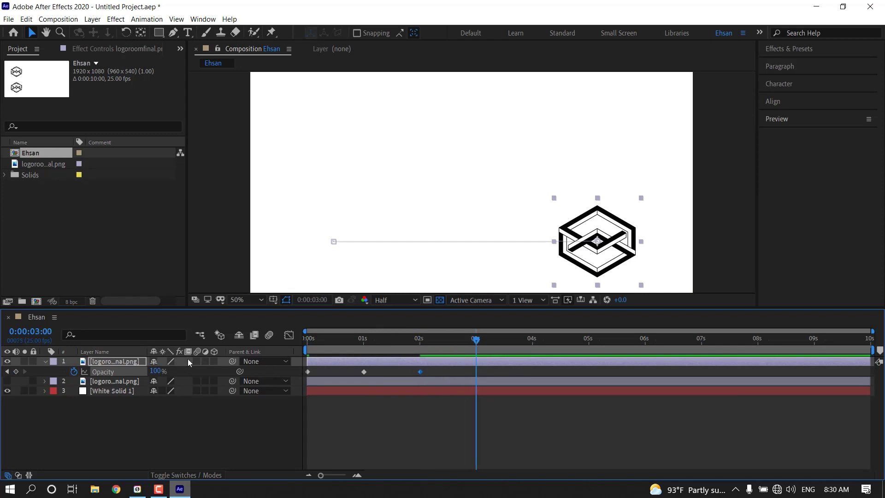
pyautogui.click(157, 372)
pyautogui.write('0')
pyautogui.press('Return')
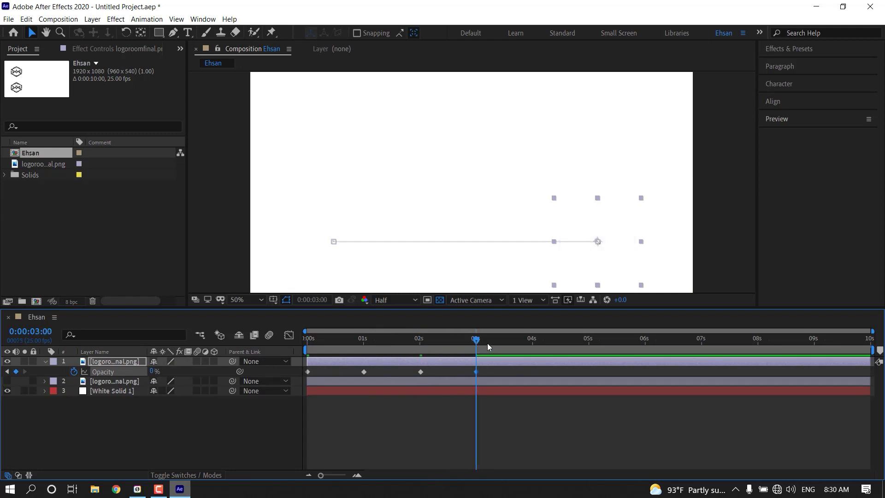
# Step: Paste the four Opacity keyframes at 4 seconds and select all eight
pyautogui.moveTo(485, 368); pyautogui.dragTo(303, 378)
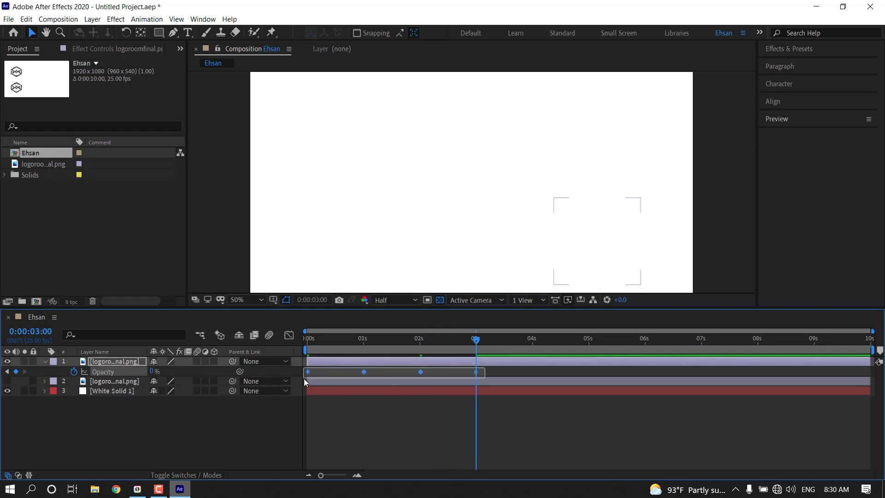
pyautogui.moveTo(485, 341); pyautogui.dragTo(532, 347)
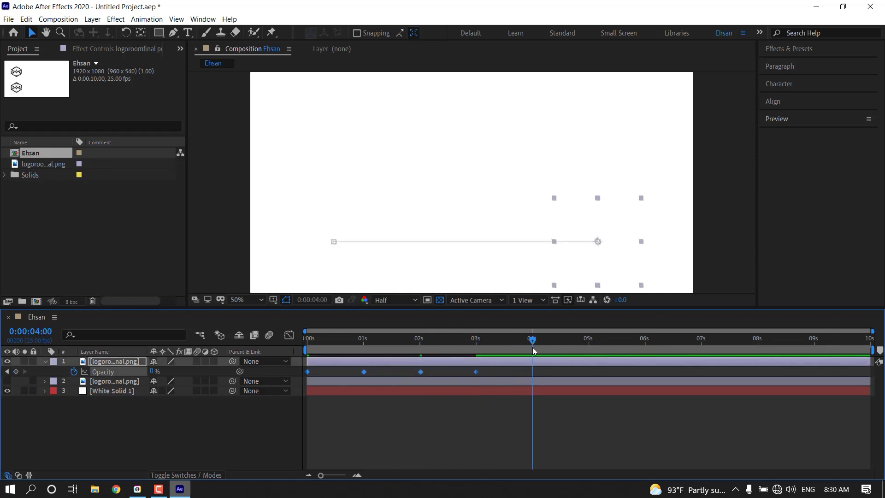
pyautogui.hotkey('ctrl', 'v')
pyautogui.moveTo(718, 368); pyautogui.dragTo(302, 375)
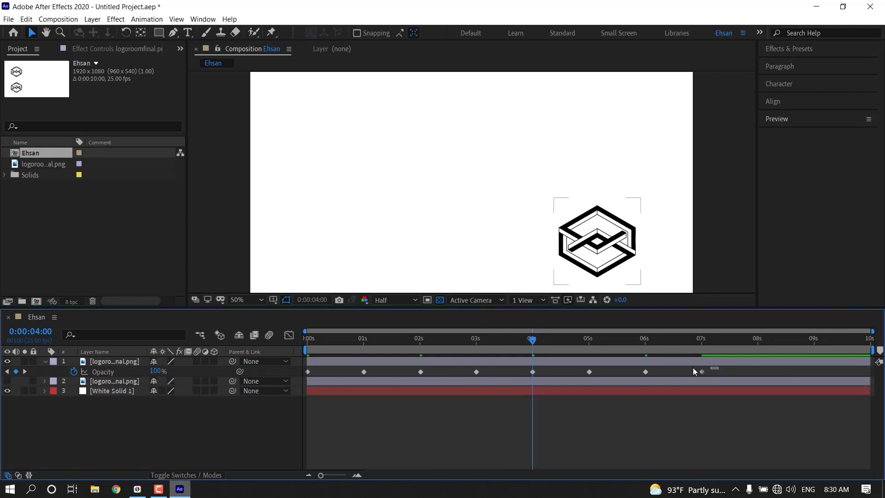
# Step: Toggle all eight Opacity keyframes to hold and preview the blinking from the start
pyautogui.rightClick(307, 372)
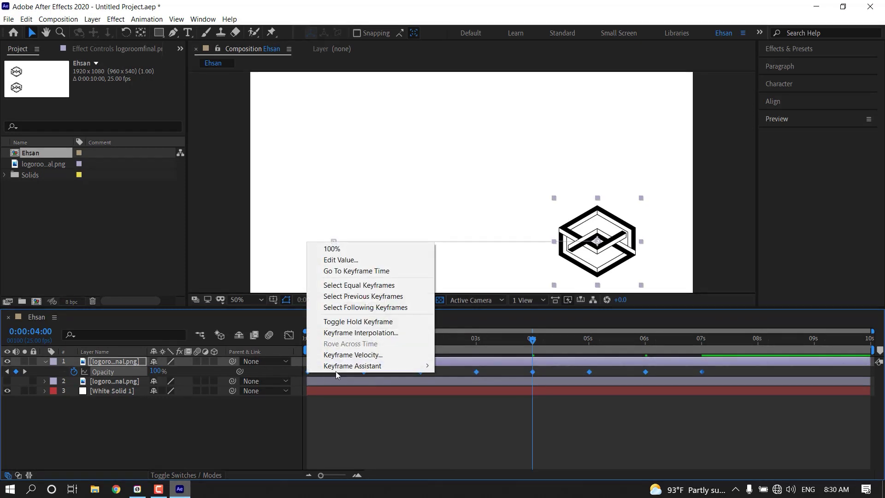
pyautogui.click(381, 321)
pyautogui.press('Home')
pyautogui.press('space')
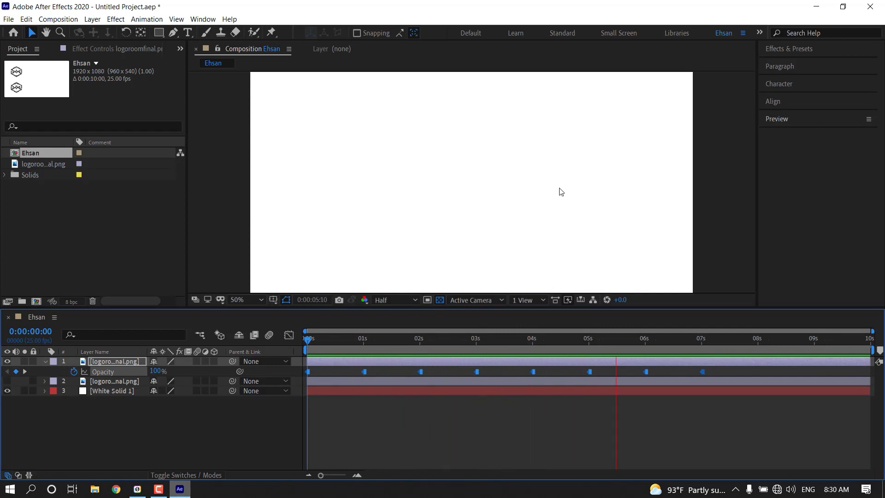
# Step: Zoom the composition view to 25% and scrub through the blinking logo's frames
pyautogui.press(',')
pyautogui.press(',')
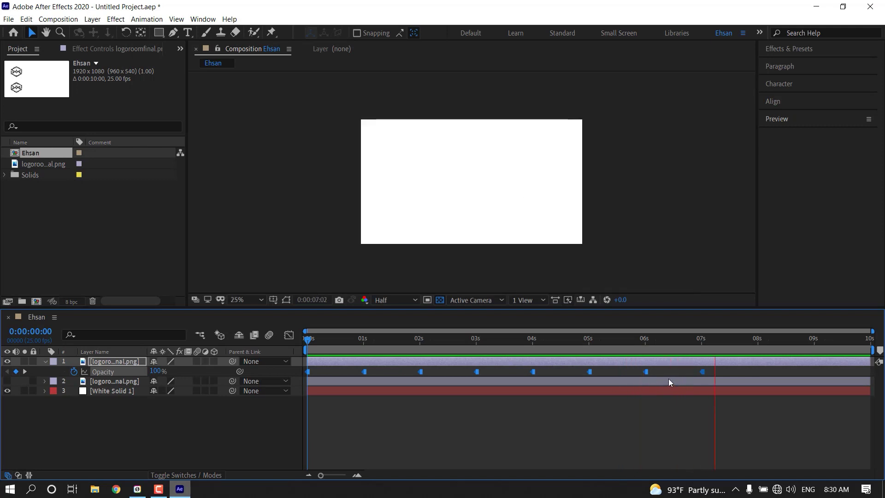
pyautogui.press('space')
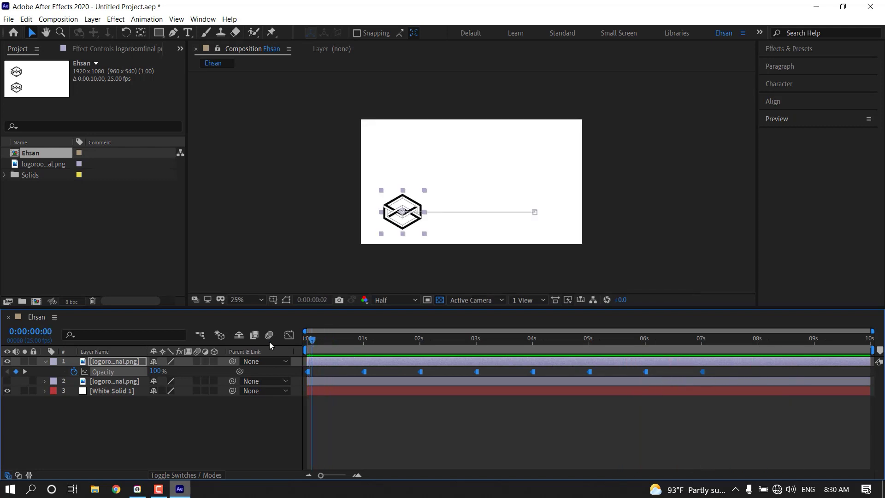
pyautogui.moveTo(309, 352)
pyautogui.mouseDown()
pyautogui.moveTo(361, 359)
pyautogui.moveTo(319, 336)
pyautogui.mouseUp()
pyautogui.moveTo(311, 341); pyautogui.dragTo(727, 375)
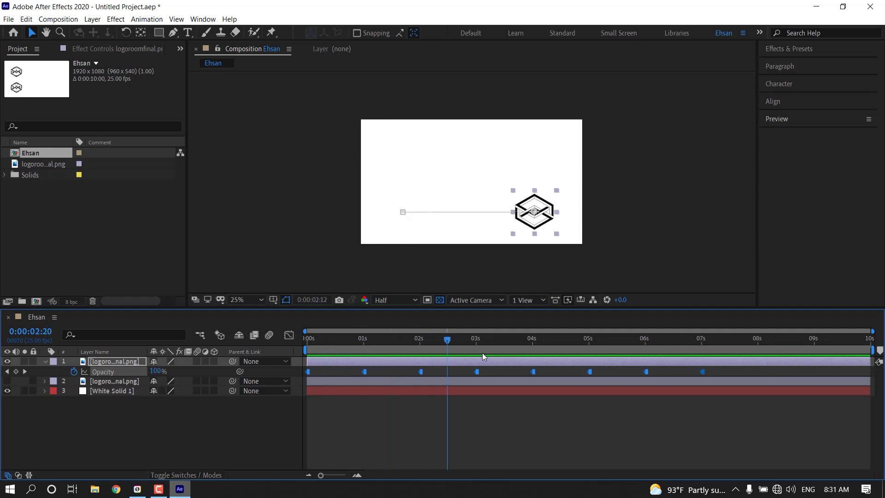